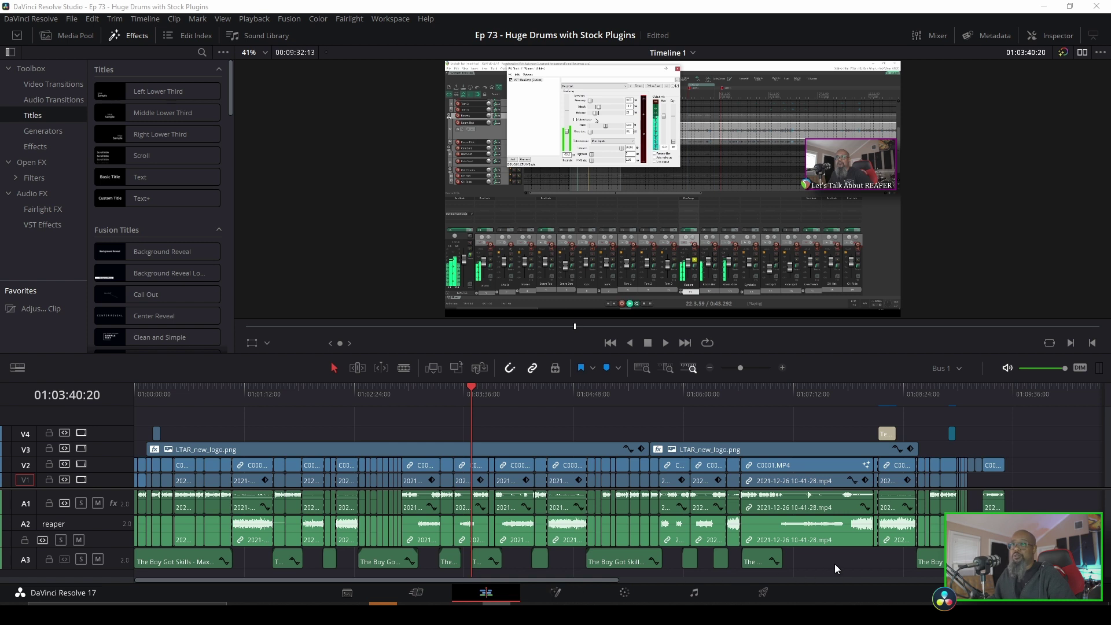
Step: Look through the Media, Cut, Edit, Fusion, Color, Fairlight and Deliver pages in turn, and return to the Edit page
{"action": "left_click", "coordinate": [345, 594]}
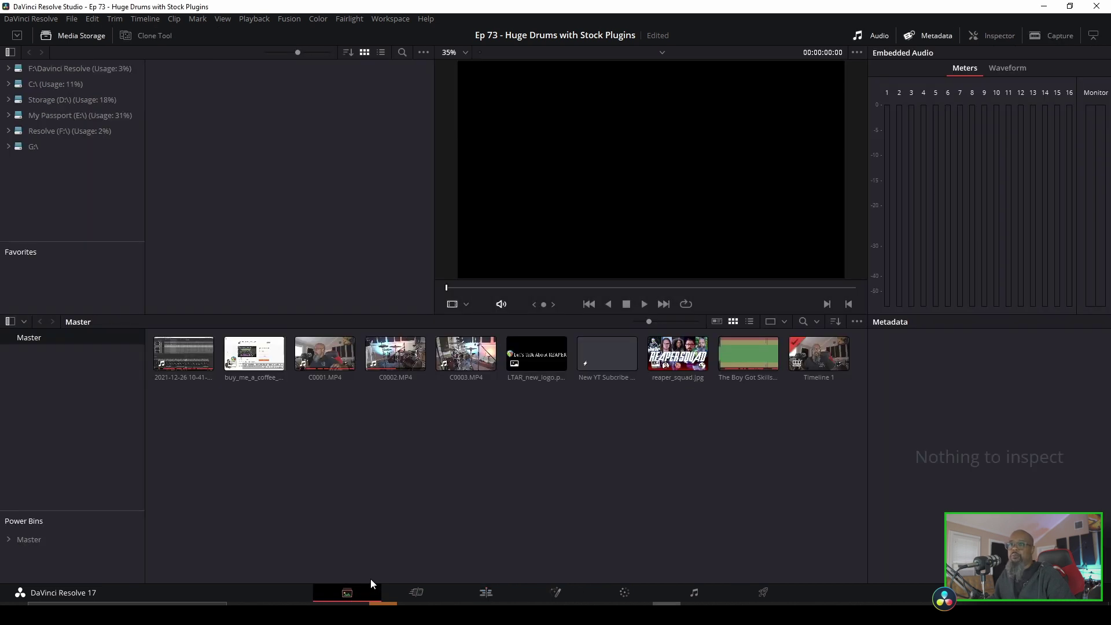
{"action": "left_click", "coordinate": [414, 593]}
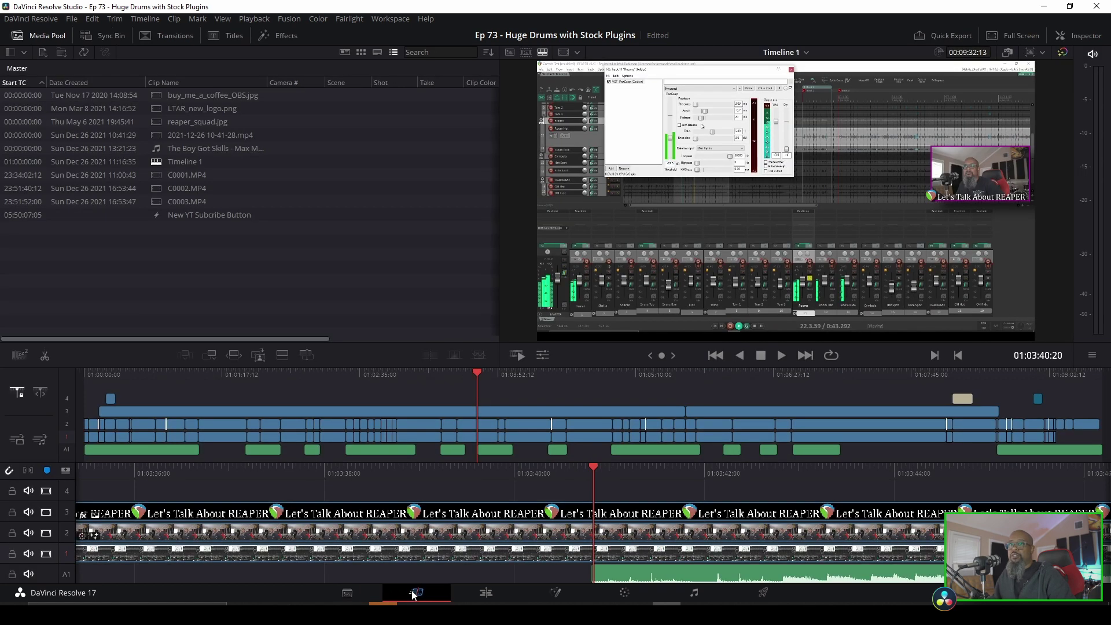
{"action": "left_click", "coordinate": [487, 593]}
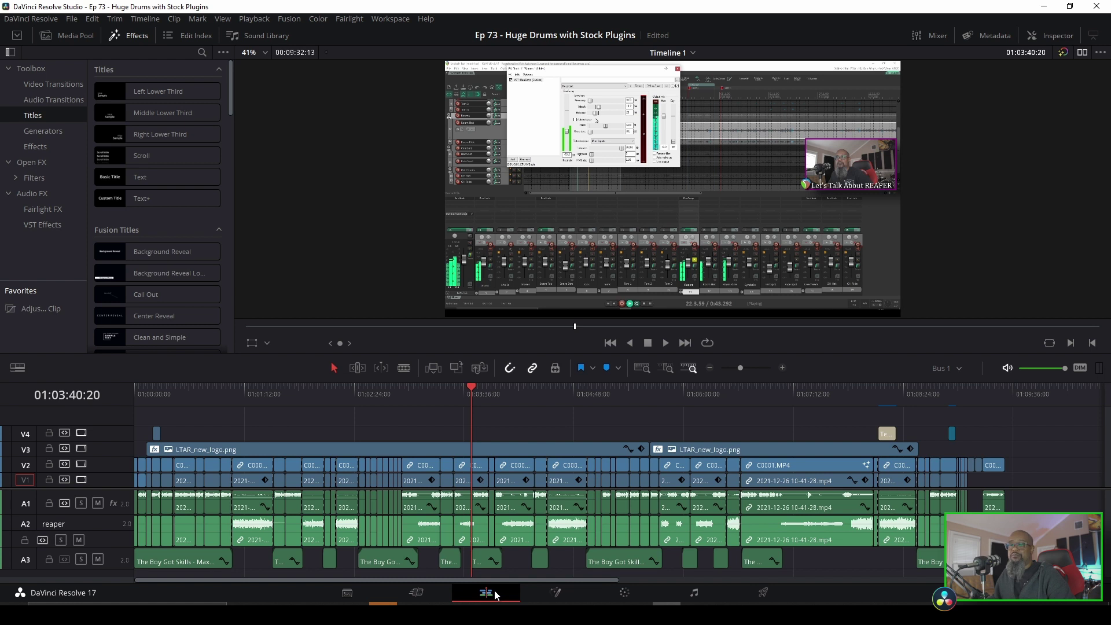
{"action": "left_click", "coordinate": [556, 592]}
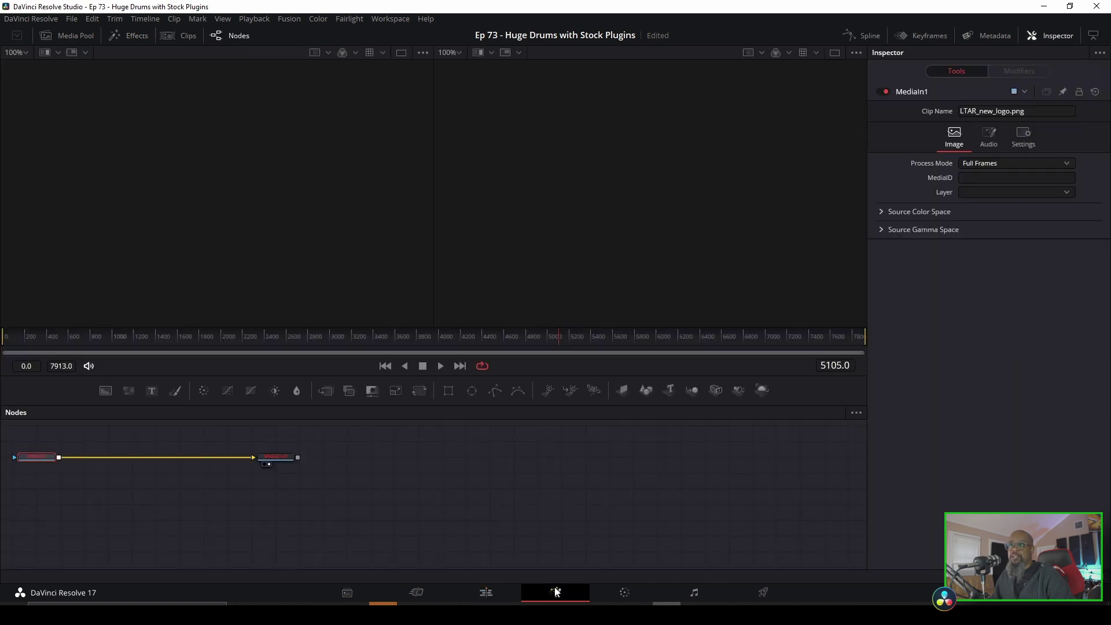
{"action": "left_click", "coordinate": [625, 593]}
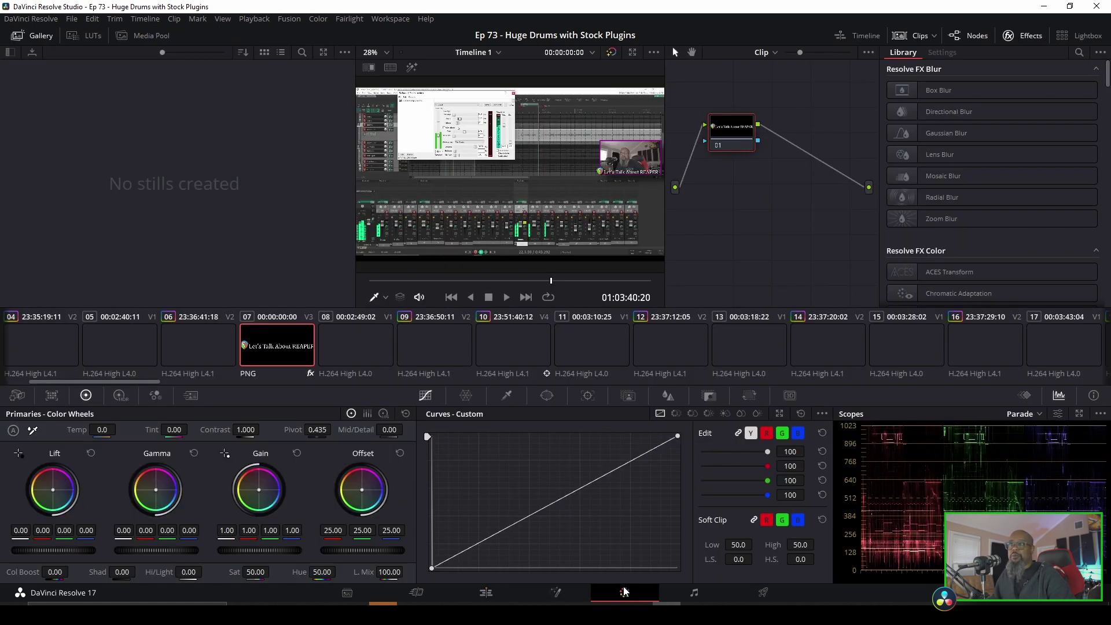
{"action": "left_click", "coordinate": [694, 592]}
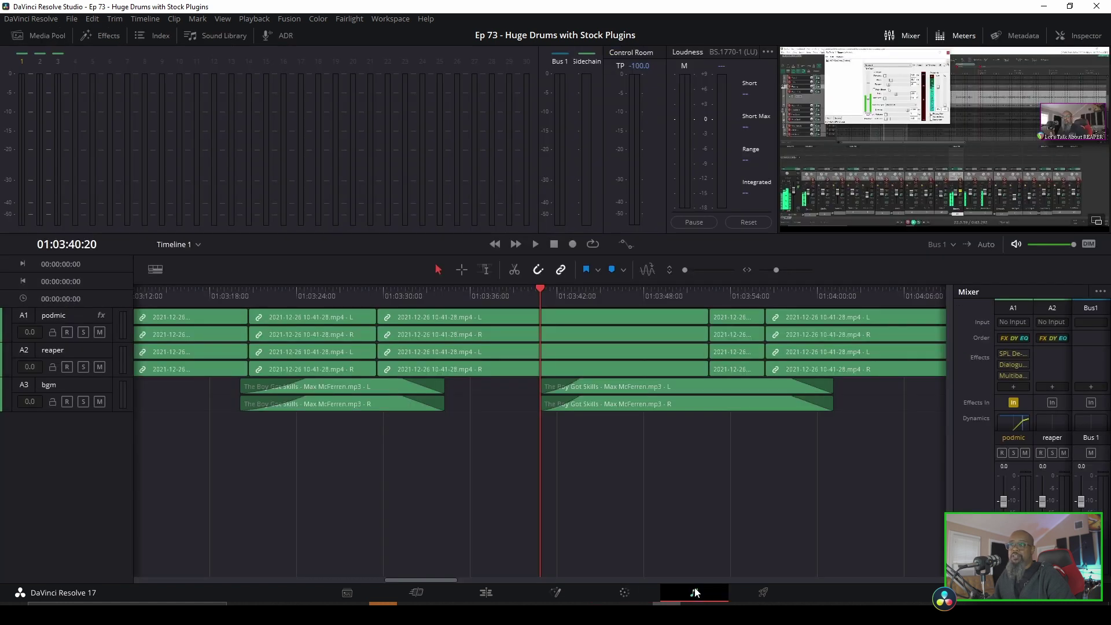
{"action": "left_click", "coordinate": [773, 589]}
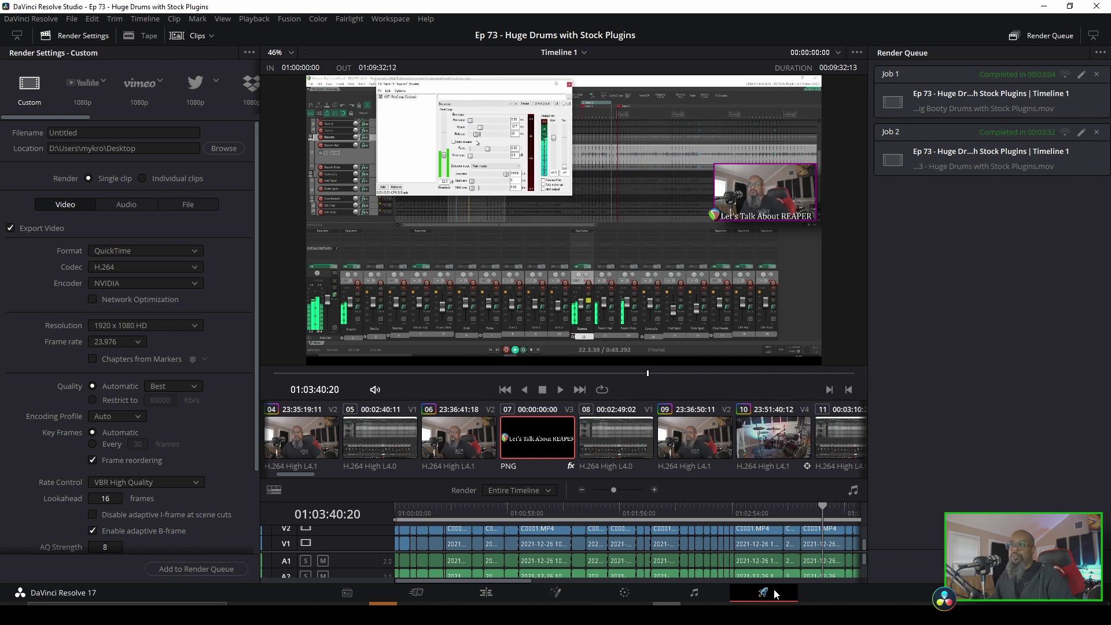
{"action": "left_click", "coordinate": [487, 594]}
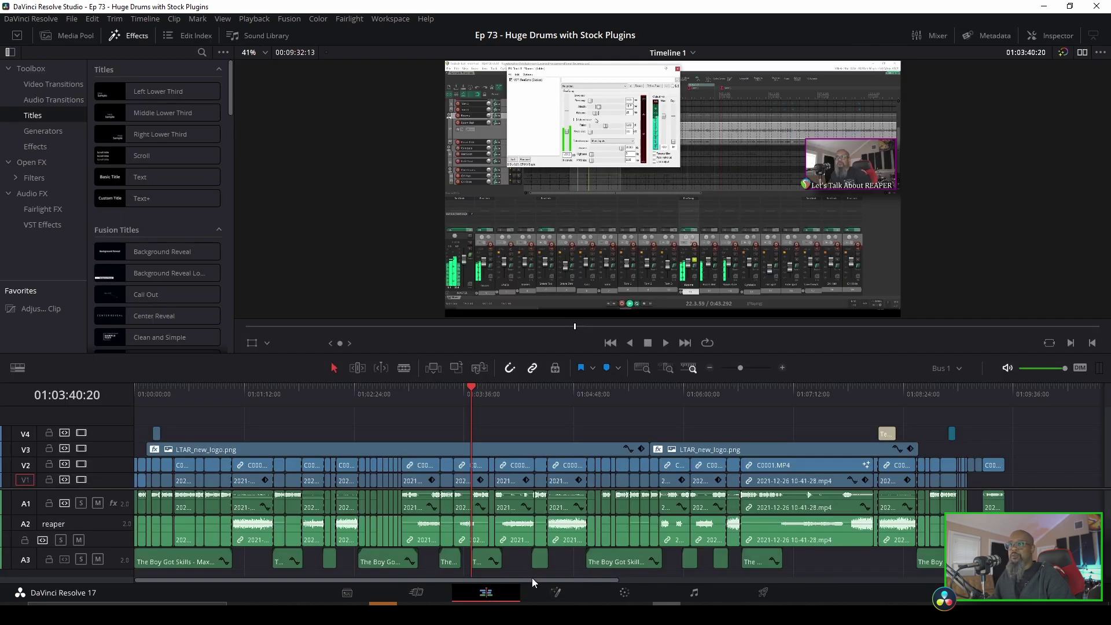
Step: Create a new empty timeline named "Cover Photo" in the Master bin, keeping the project settings
{"action": "mouse_move", "coordinate": [584, 502]}
{"action": "left_click", "coordinate": [75, 36]}
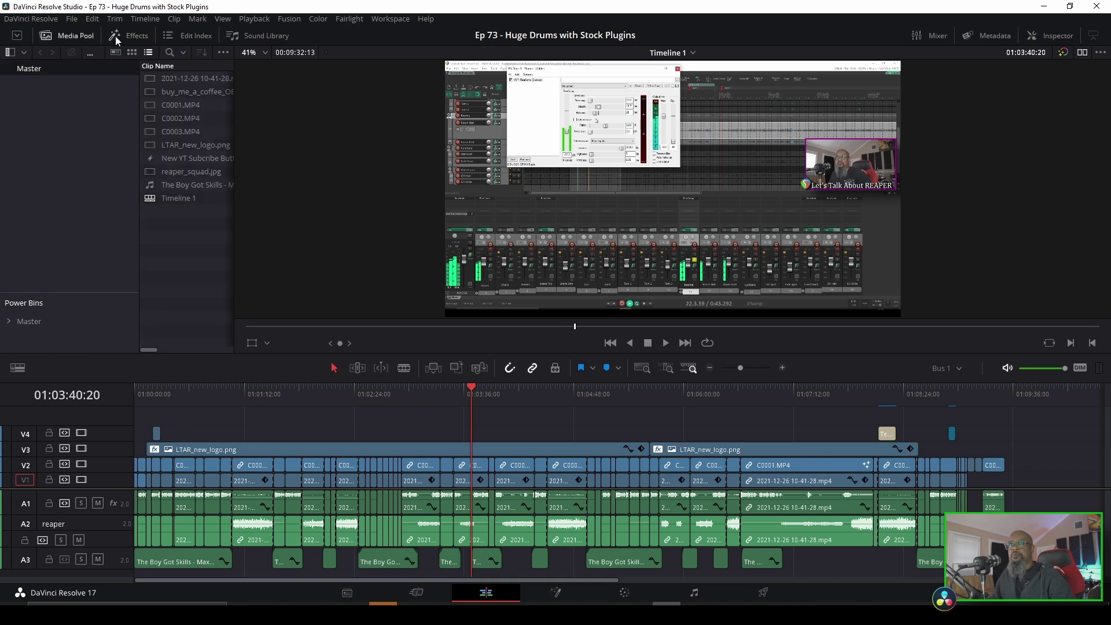
{"action": "right_click", "coordinate": [174, 256]}
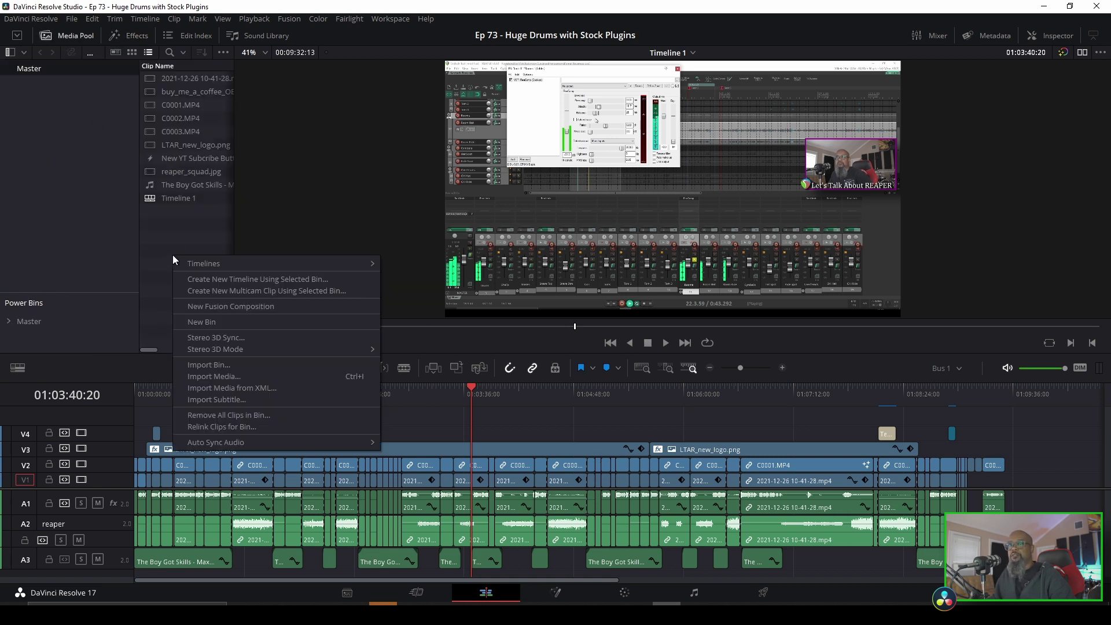
{"action": "mouse_move", "coordinate": [196, 262]}
{"action": "left_click", "coordinate": [415, 263]}
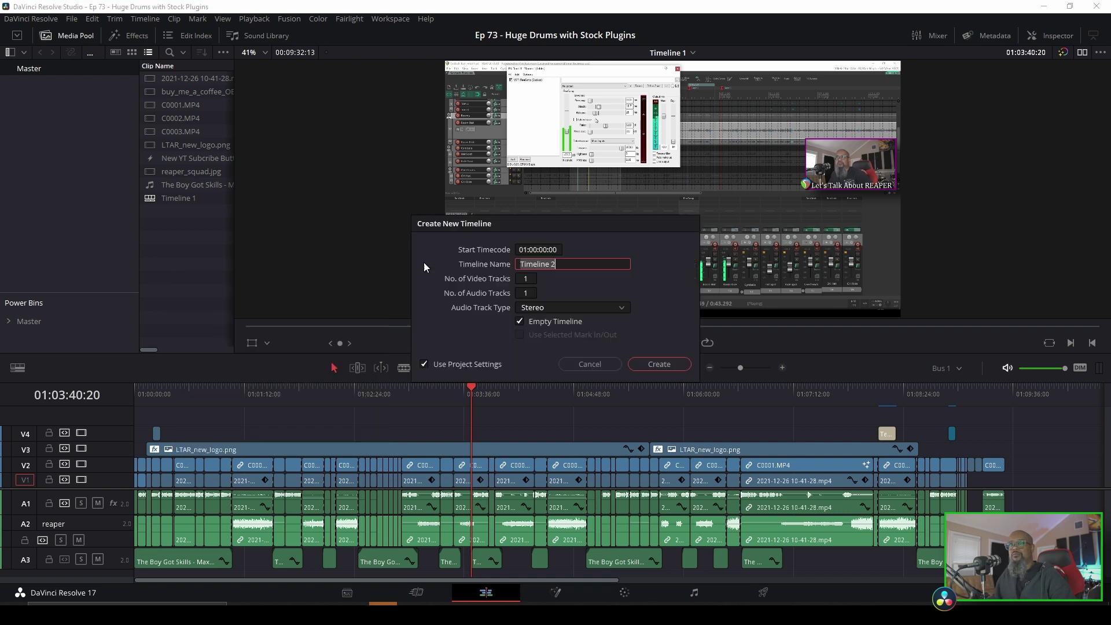
{"action": "type", "text": "Cover Photo"}
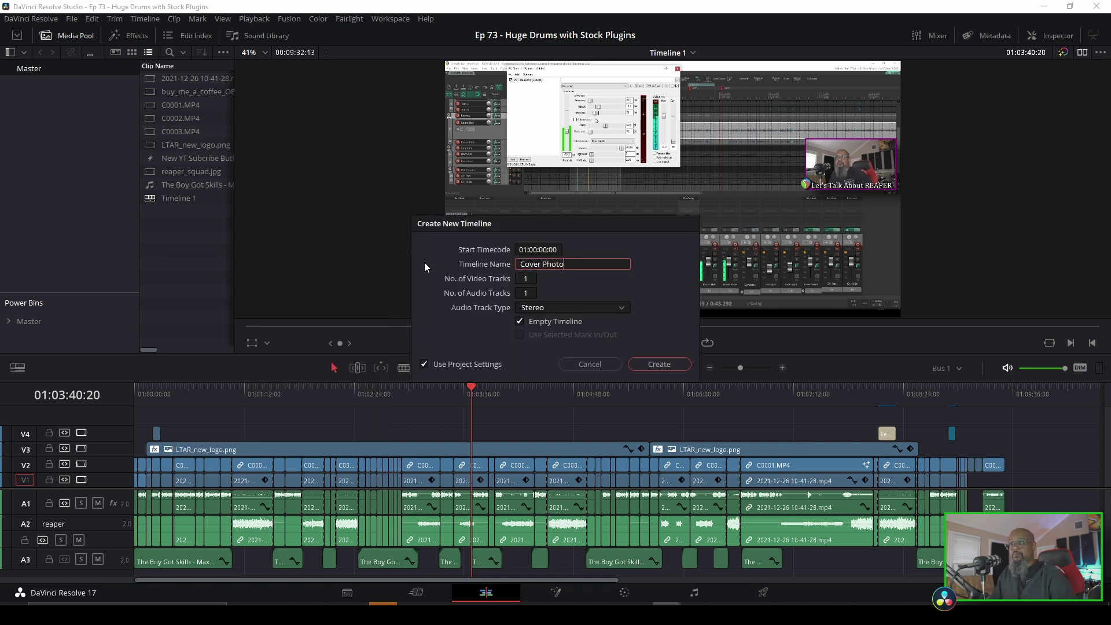
{"action": "key", "text": "Return"}
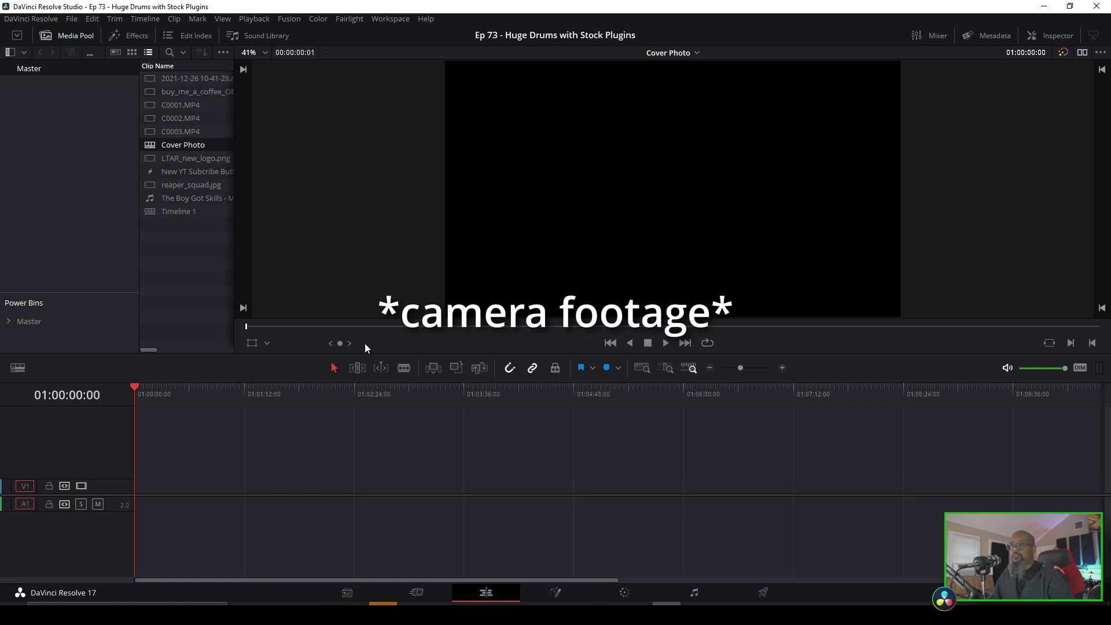
{"action": "left_click", "coordinate": [158, 77]}
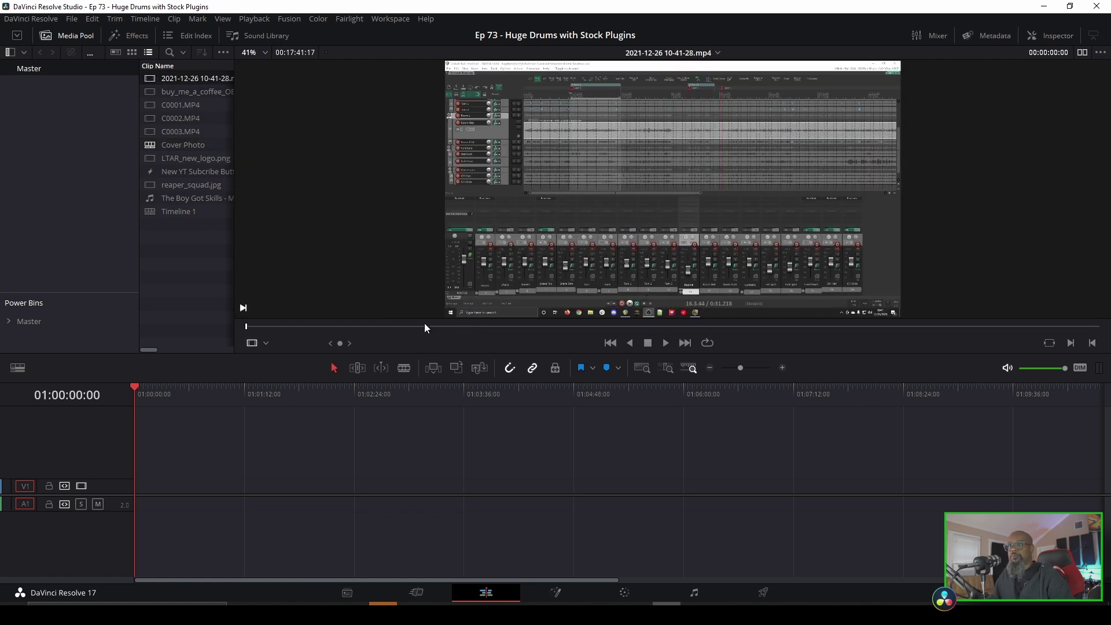
{"action": "left_click_drag", "start_coordinate": [416, 326], "coordinate": [649, 331]}
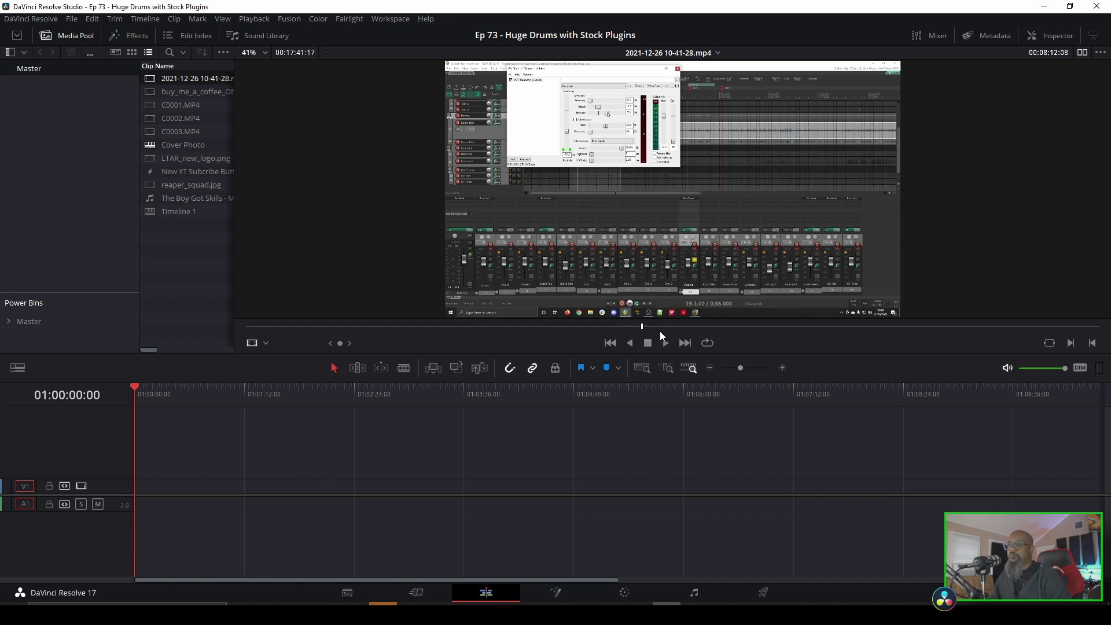
{"action": "key", "text": "i"}
{"action": "left_click_drag", "start_coordinate": [658, 328], "coordinate": [653, 328]}
{"action": "key", "text": "o"}
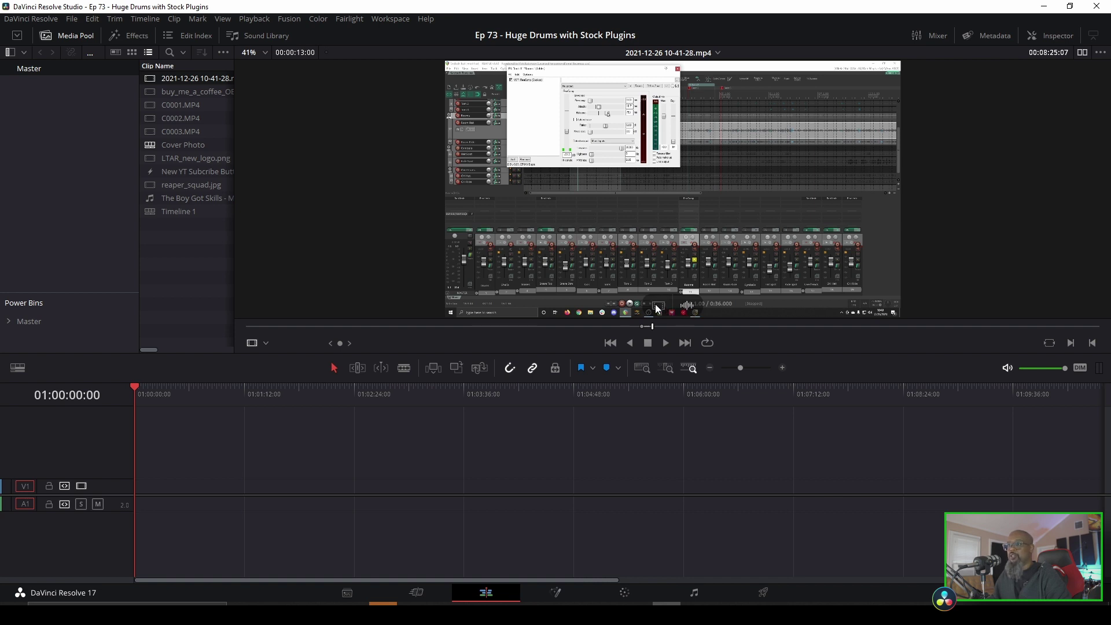
{"action": "left_click_drag", "start_coordinate": [656, 304], "coordinate": [138, 485]}
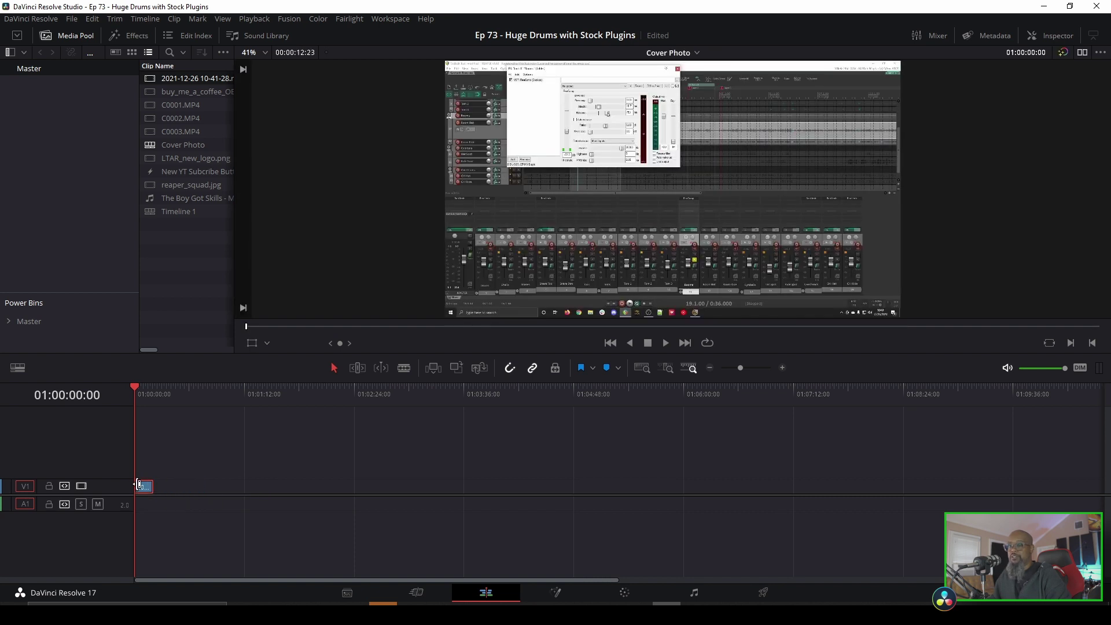
Step: Mark a short range near the end of C0001.MP4 and place only its video on V2, aligned with the timeline start
{"action": "scroll", "coordinate": [144, 489], "scroll_direction": "up", "scroll_amount": 2}
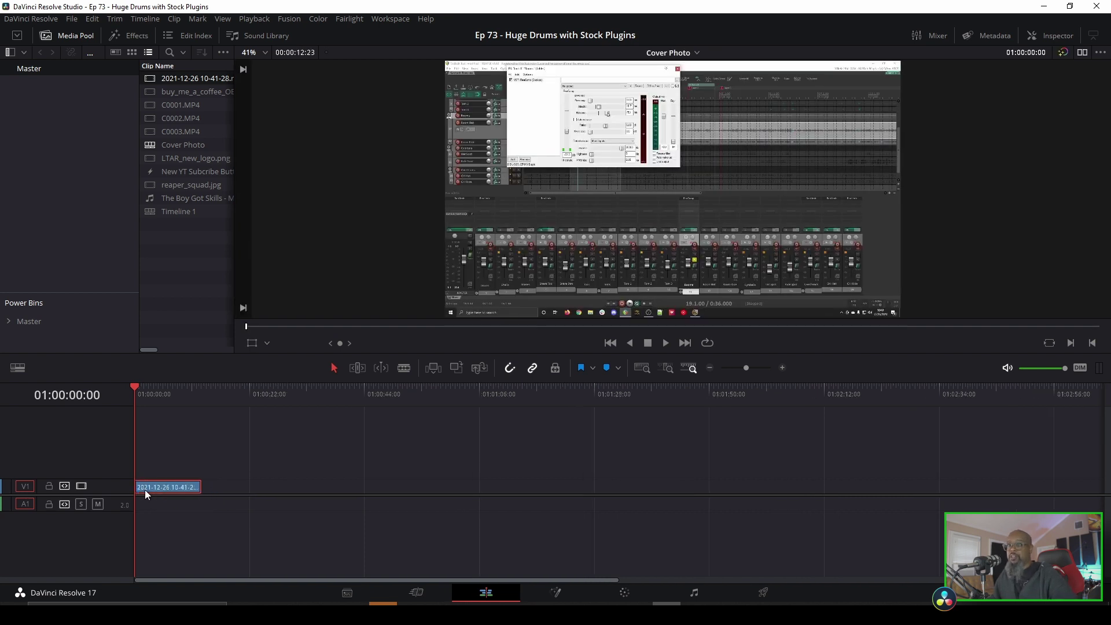
{"action": "scroll", "coordinate": [144, 490], "scroll_direction": "up", "scroll_amount": 3}
{"action": "left_click_drag", "start_coordinate": [139, 392], "coordinate": [338, 409]}
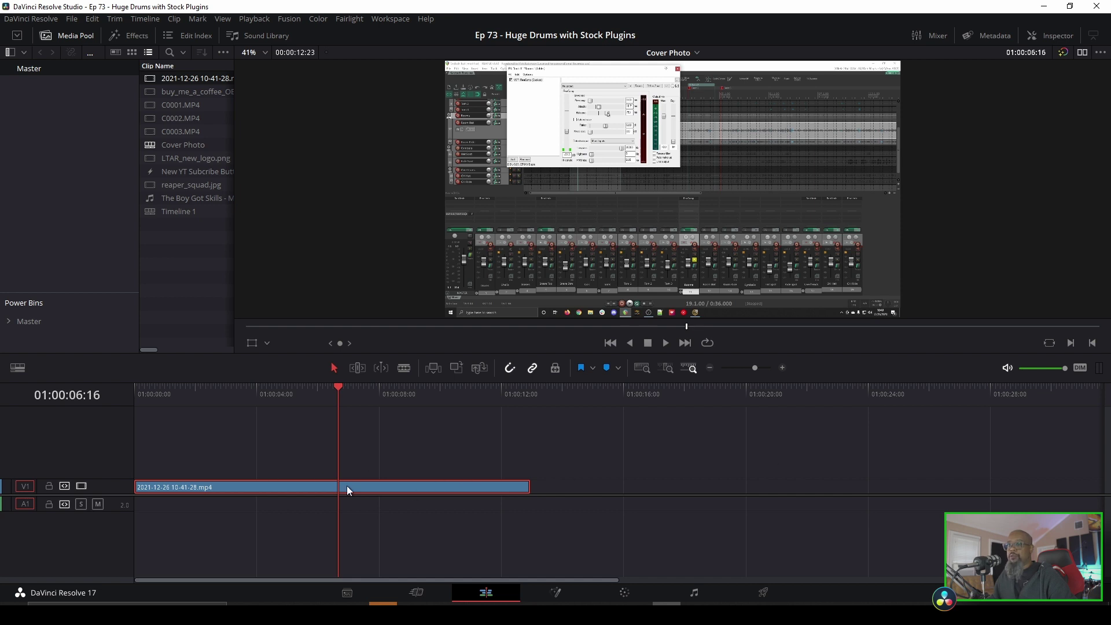
{"action": "left_click_drag", "start_coordinate": [313, 397], "coordinate": [218, 395]}
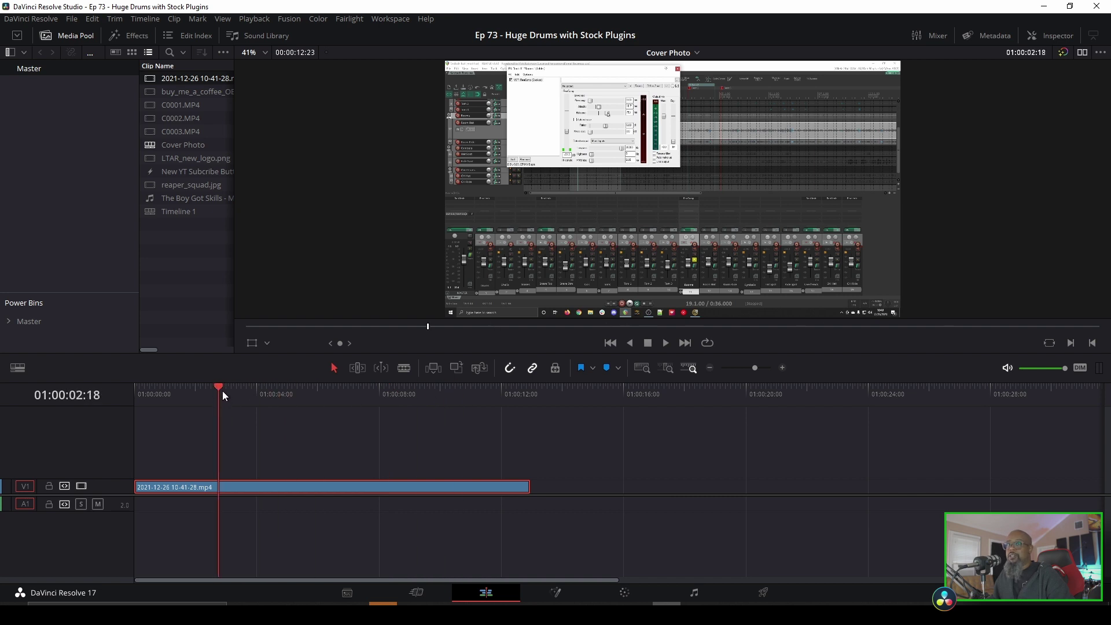
{"action": "double_click", "coordinate": [154, 106]}
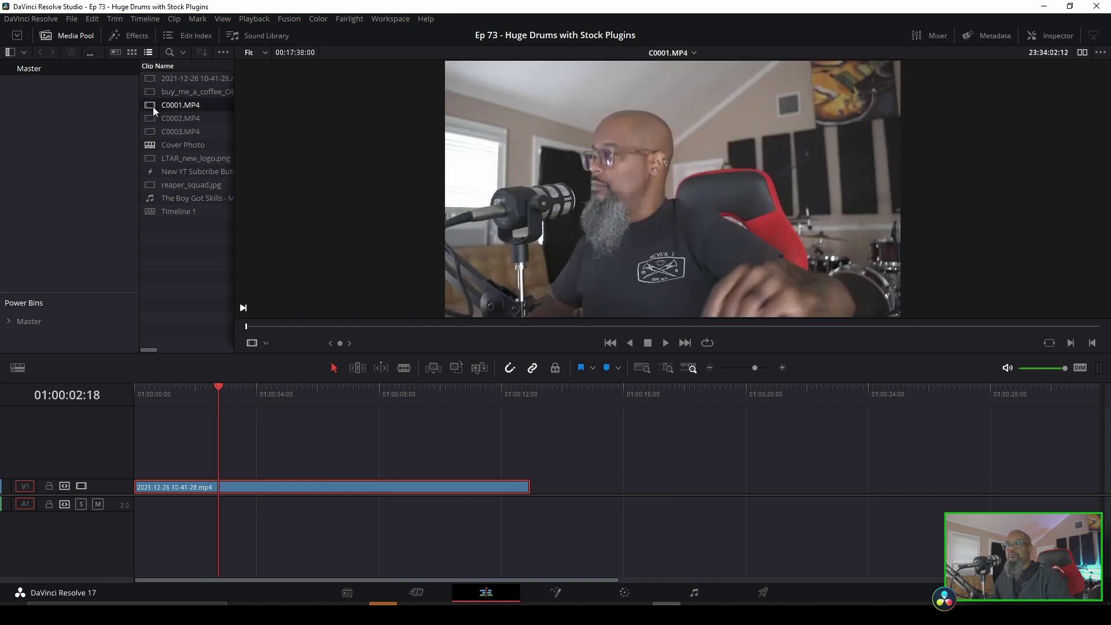
{"action": "left_click_drag", "start_coordinate": [351, 329], "coordinate": [1068, 342]}
{"action": "key", "text": "i"}
{"action": "left_click", "coordinate": [1078, 328]}
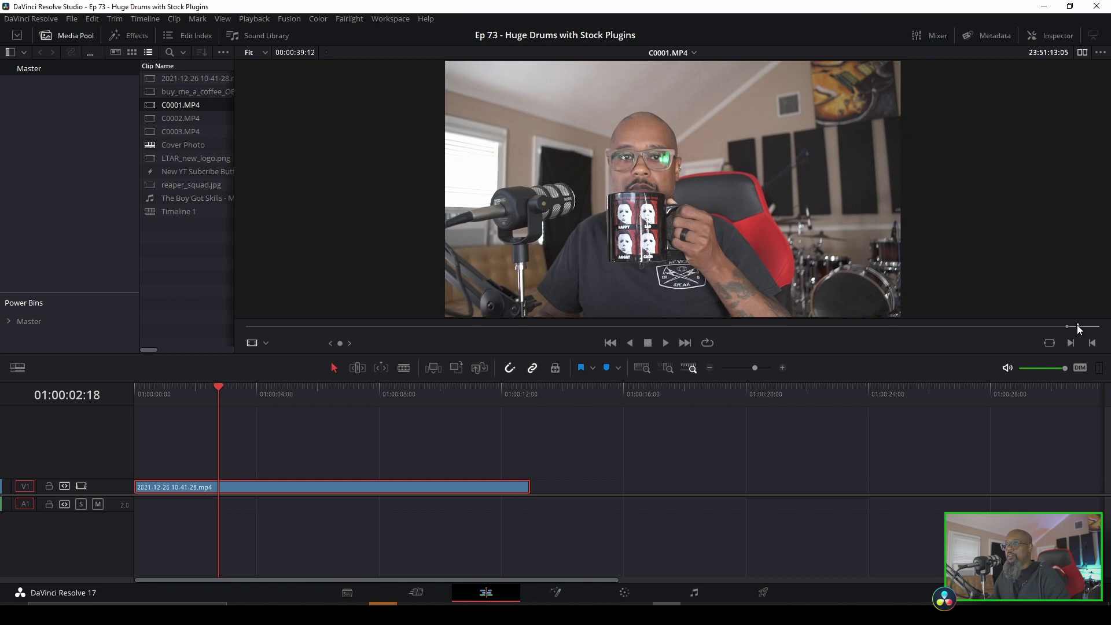
{"action": "left_click_drag", "start_coordinate": [1079, 328], "coordinate": [1080, 331]}
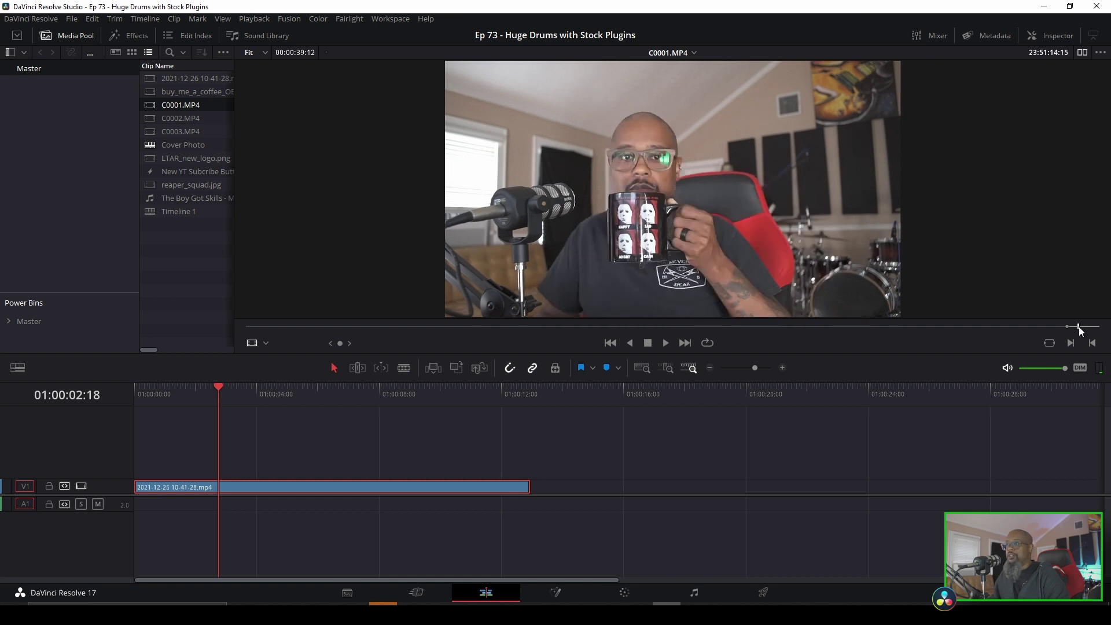
{"action": "key", "text": "o"}
{"action": "left_click_drag", "start_coordinate": [658, 305], "coordinate": [260, 460]}
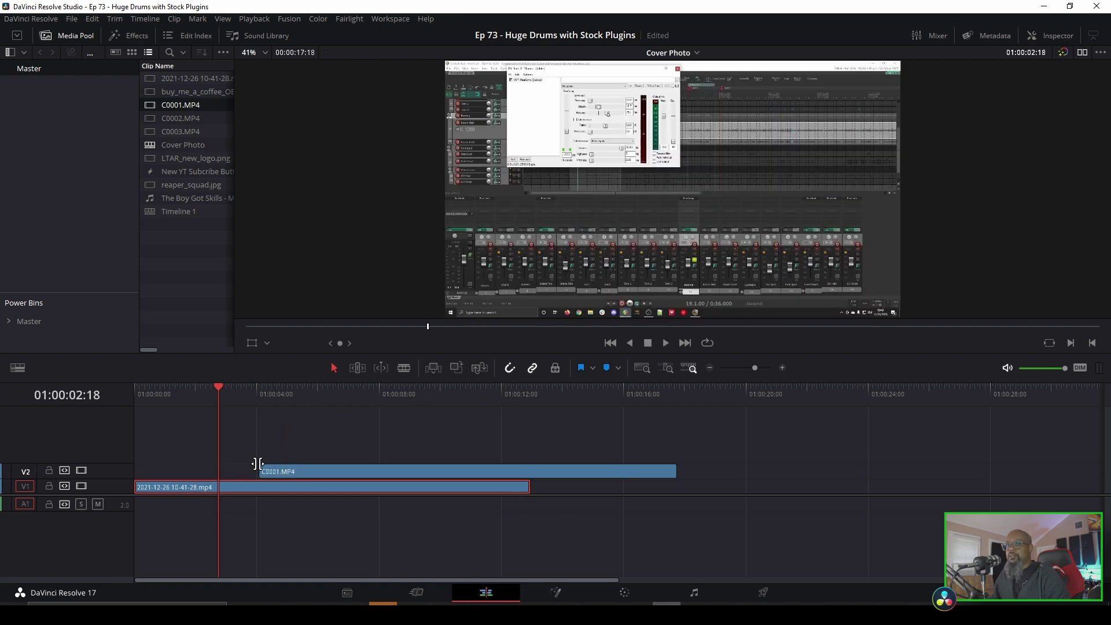
{"action": "left_click_drag", "start_coordinate": [338, 476], "coordinate": [216, 470]}
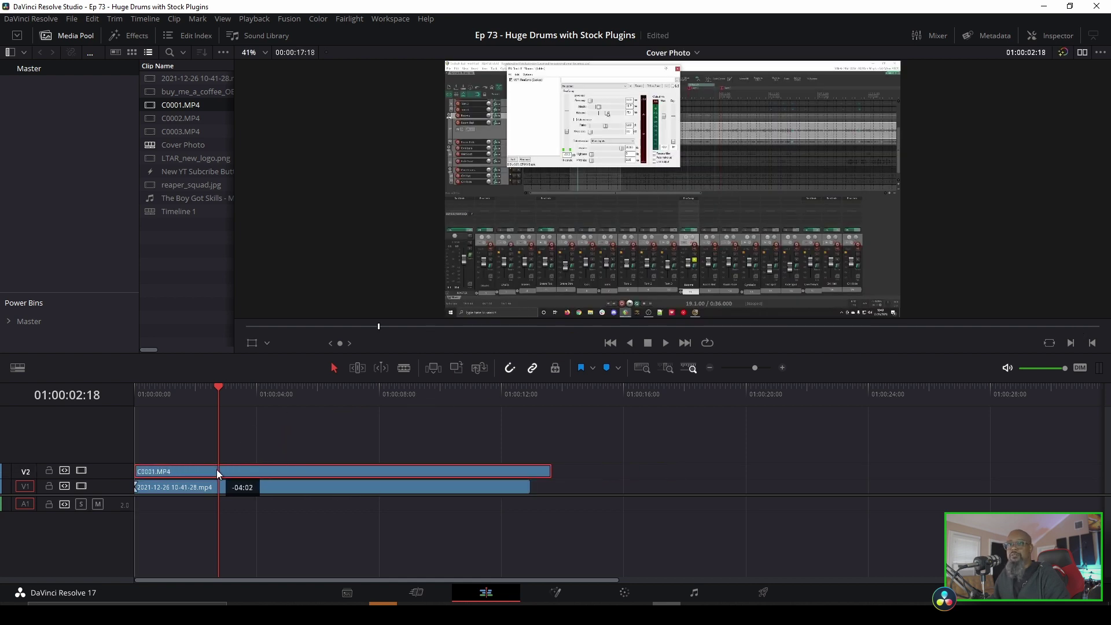
Step: Freeze the C0001.MP4 clip on V2 from the frame at 01:00:06:17 using its speed change settings
{"action": "left_click_drag", "start_coordinate": [217, 384], "coordinate": [339, 390]}
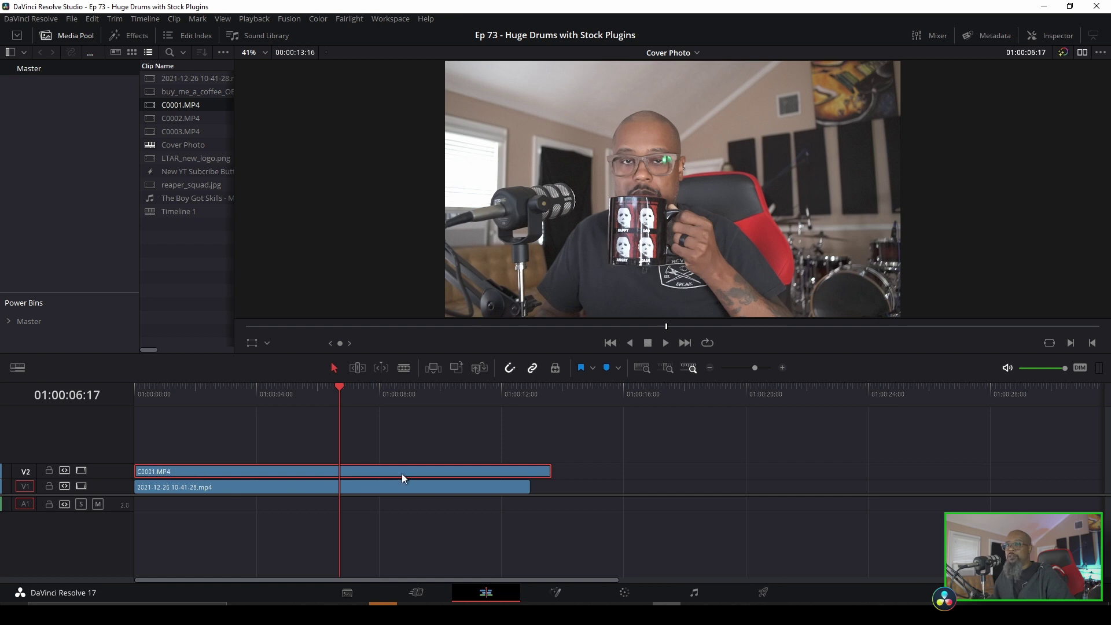
{"action": "left_click", "coordinate": [1059, 37]}
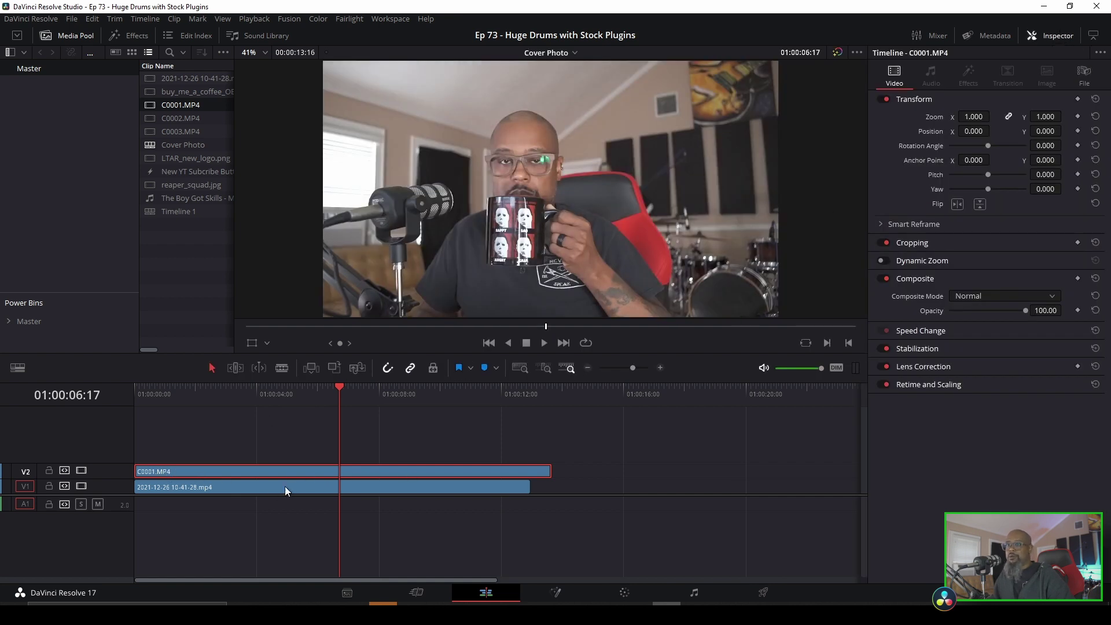
{"action": "left_click", "coordinate": [926, 335]}
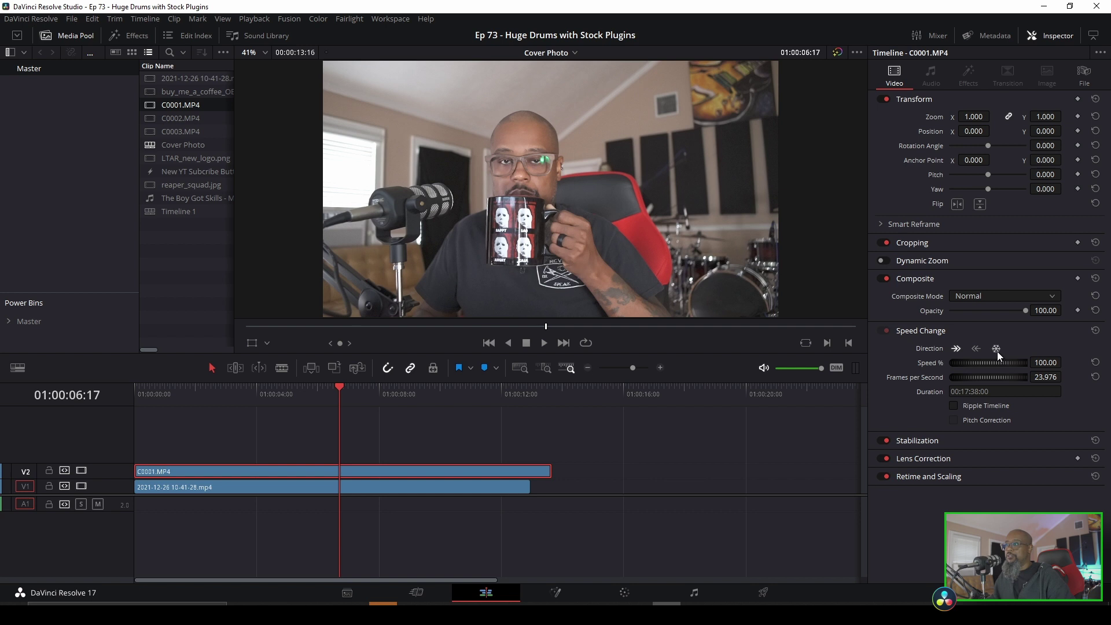
{"action": "left_click", "coordinate": [997, 349]}
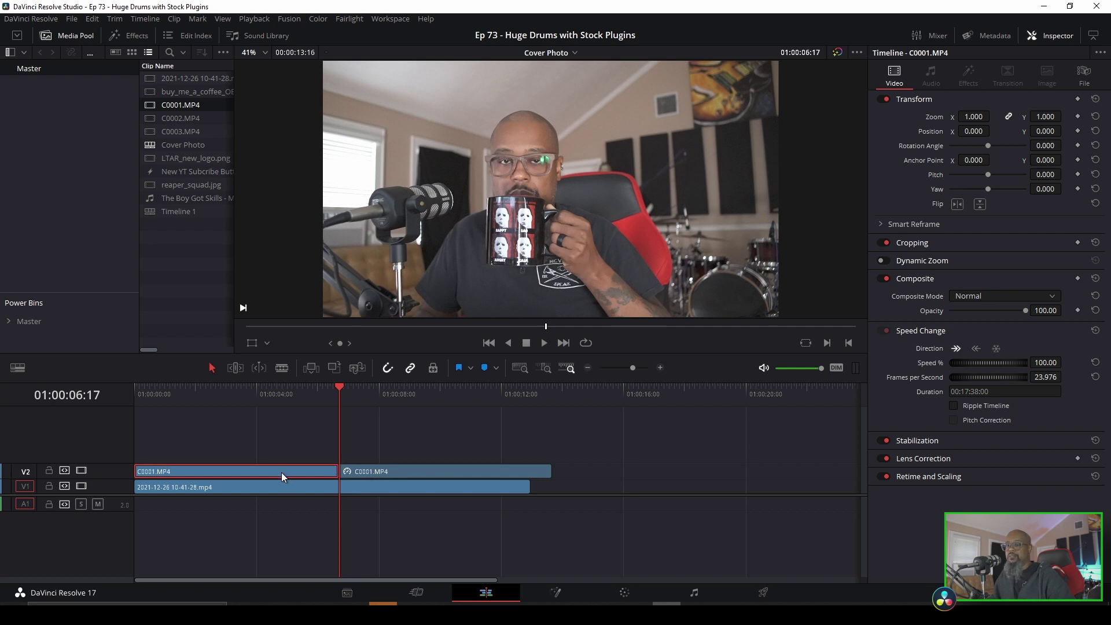
Step: Delete the unfrozen first part of C0001.MP4 and move the frozen part to the start of V2
{"action": "key", "text": "BackSpace"}
{"action": "left_click", "coordinate": [364, 475]}
{"action": "left_click_drag", "start_coordinate": [364, 473], "coordinate": [161, 463]}
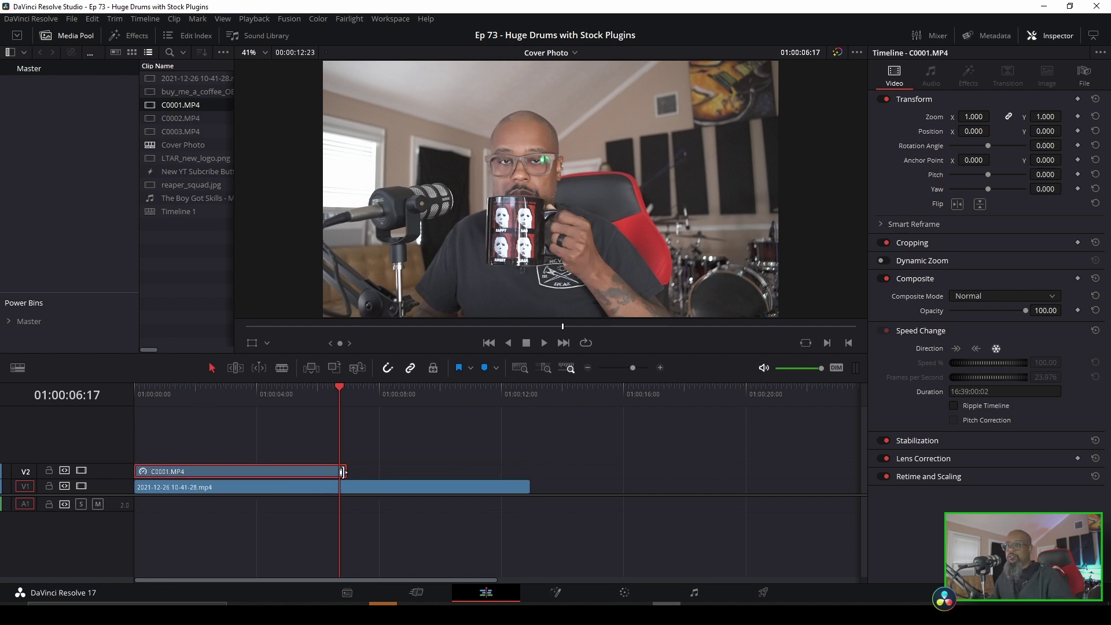
Step: Trim both stacked clips to end at 01:00:06:17 and combine them into a new Fusion clip
{"action": "left_click", "coordinate": [359, 467]}
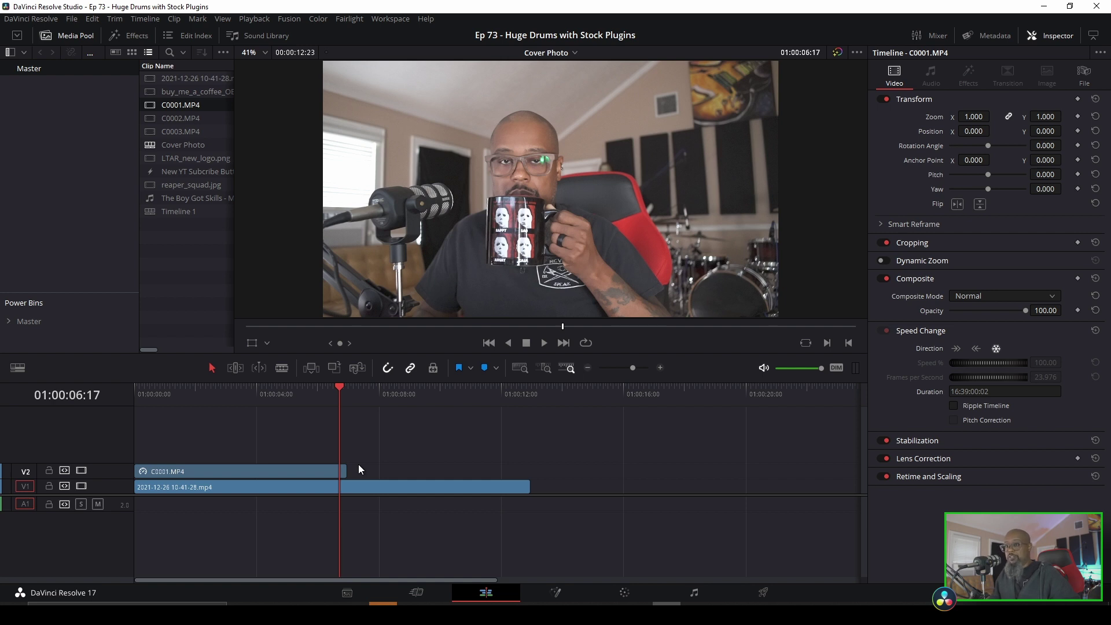
{"action": "key", "text": "shift+bracketright"}
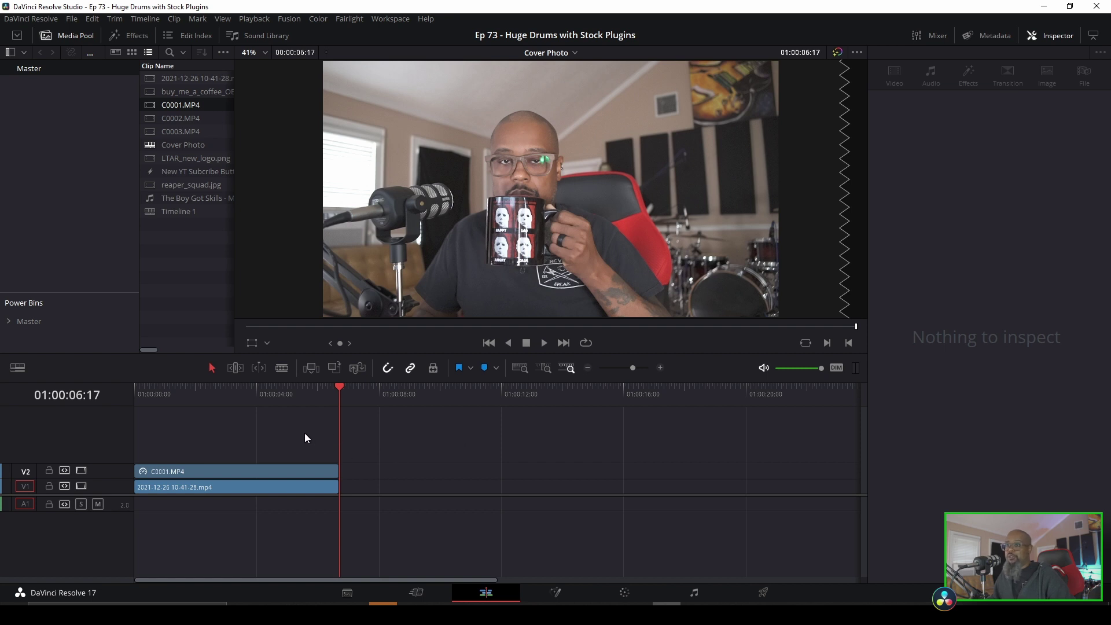
{"action": "left_click_drag", "start_coordinate": [172, 423], "coordinate": [339, 546]}
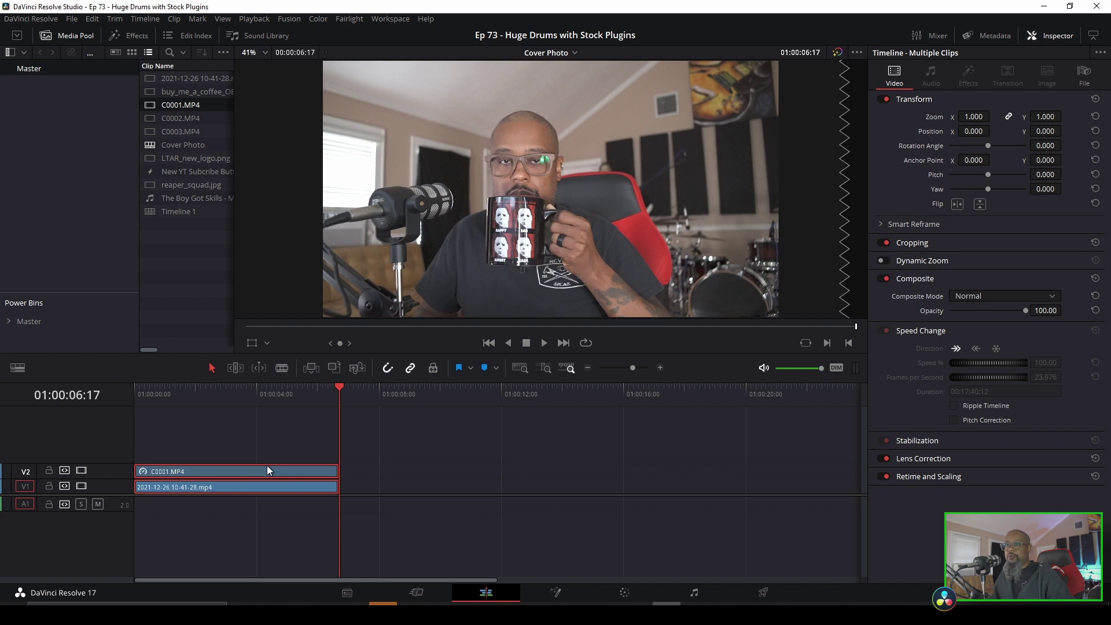
{"action": "right_click", "coordinate": [267, 467]}
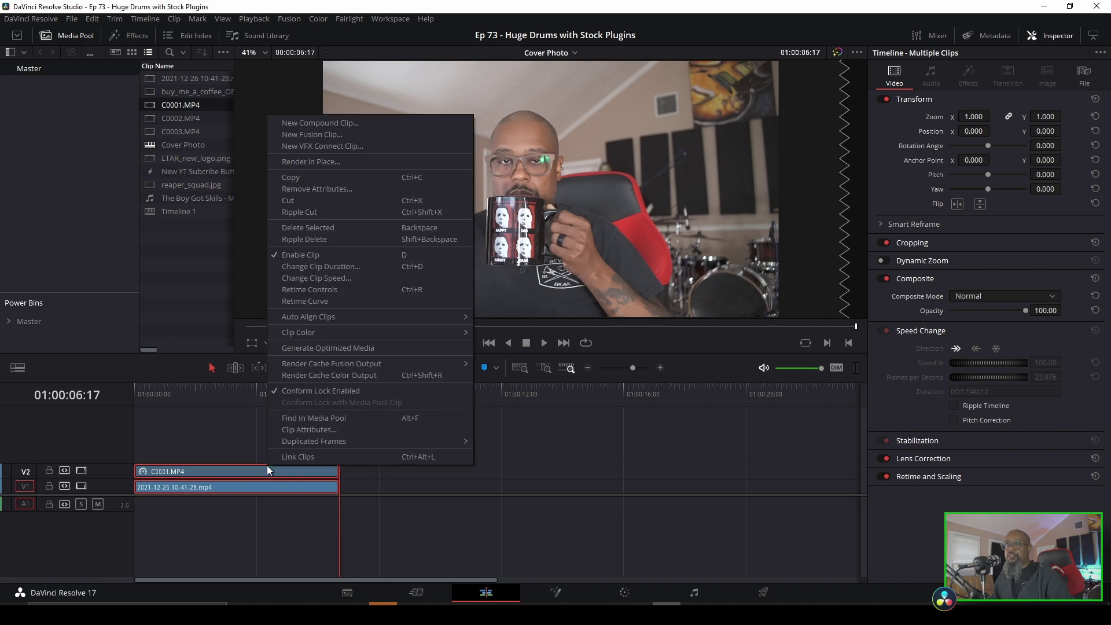
{"action": "left_click", "coordinate": [295, 134]}
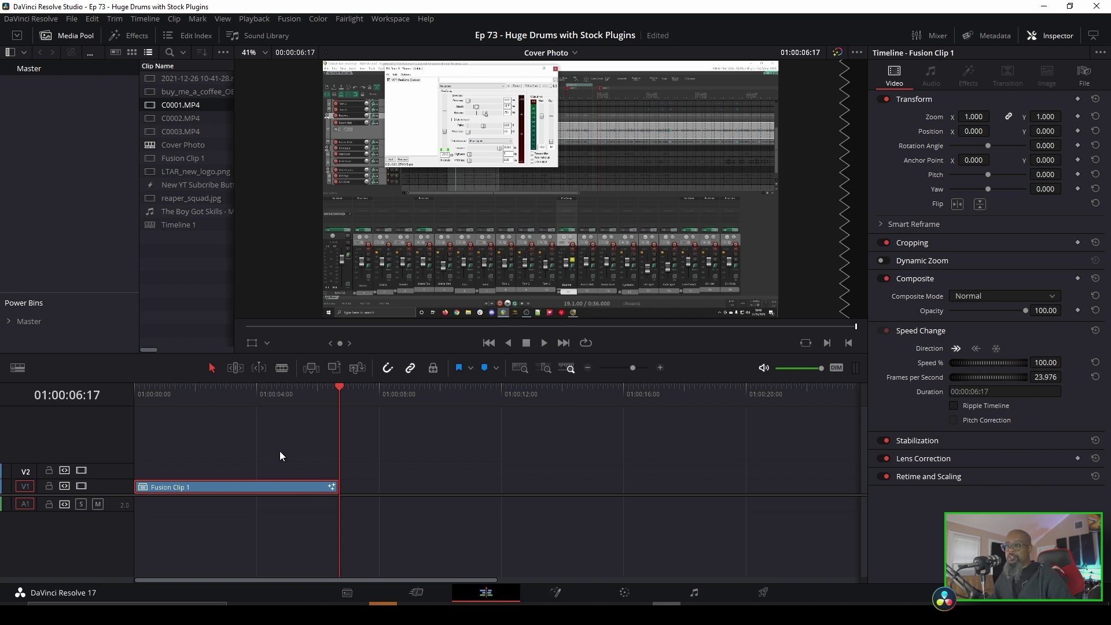
Step: Open the Fusion clip on the Fusion page with the Inspector hidden, and move its whole node tree away from the graph's edge
{"action": "left_click", "coordinate": [557, 592]}
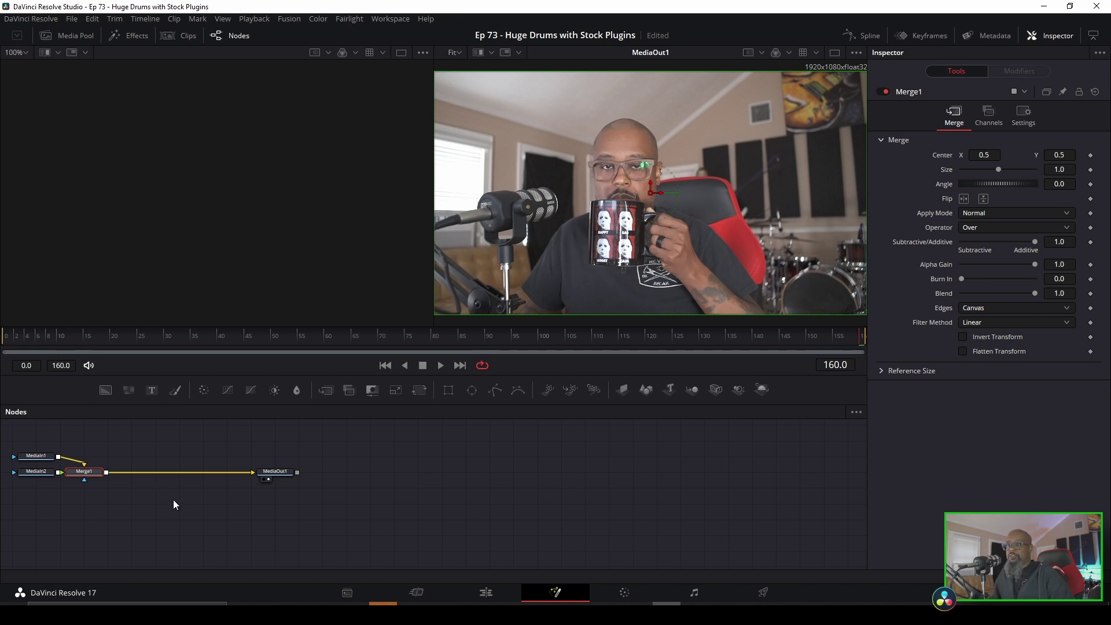
{"action": "left_click", "coordinate": [1050, 35]}
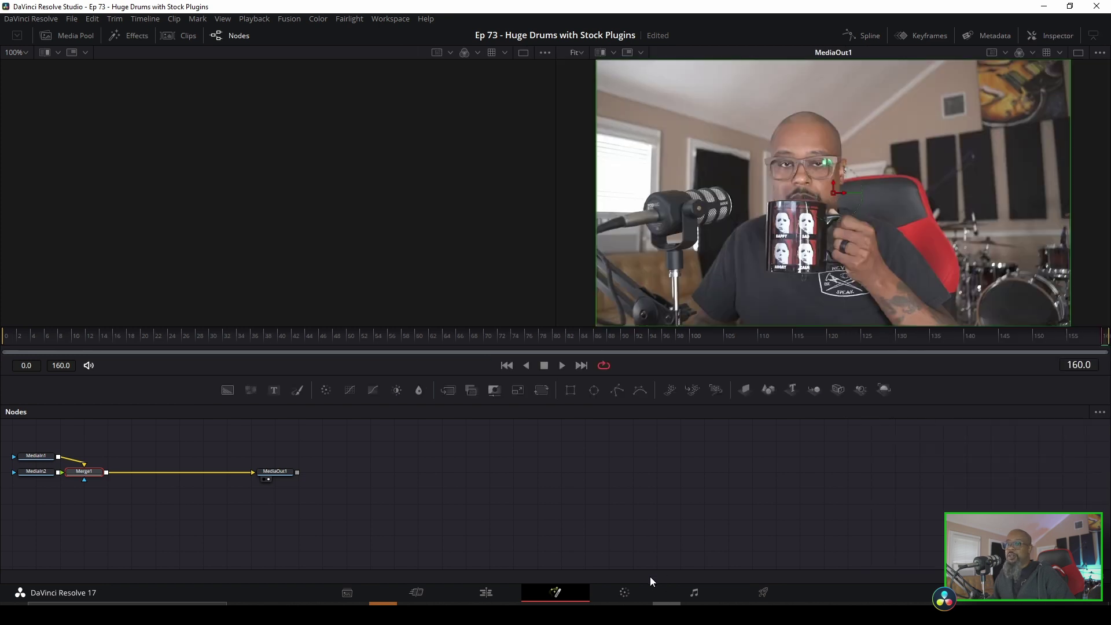
{"action": "left_click_drag", "start_coordinate": [12, 434], "coordinate": [294, 524]}
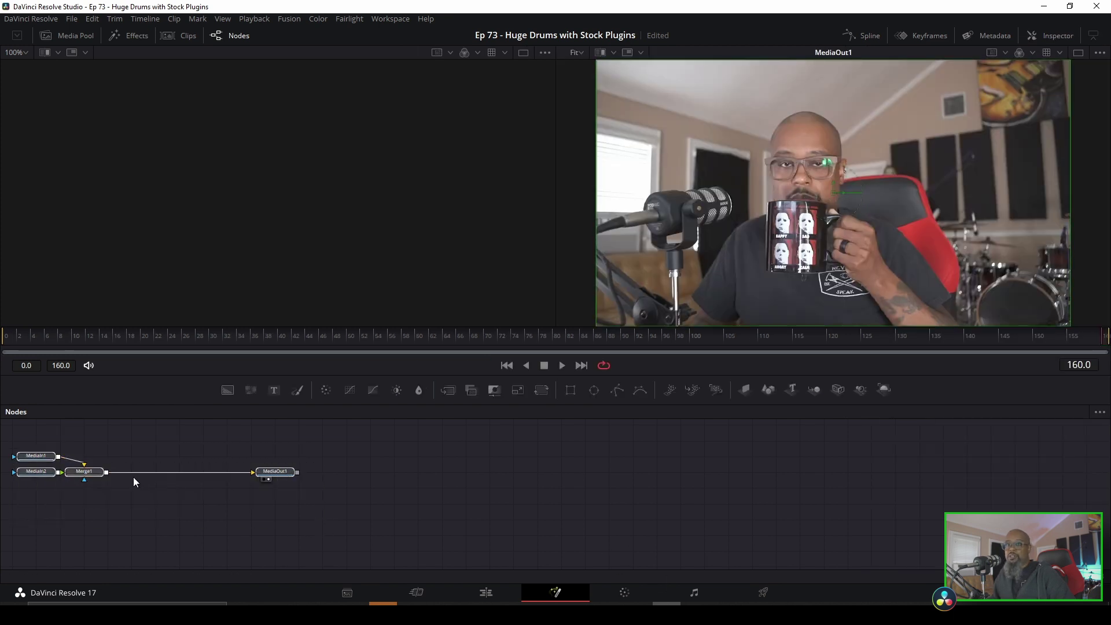
{"action": "left_click_drag", "start_coordinate": [85, 471], "coordinate": [242, 517]}
{"action": "left_click", "coordinate": [228, 476]}
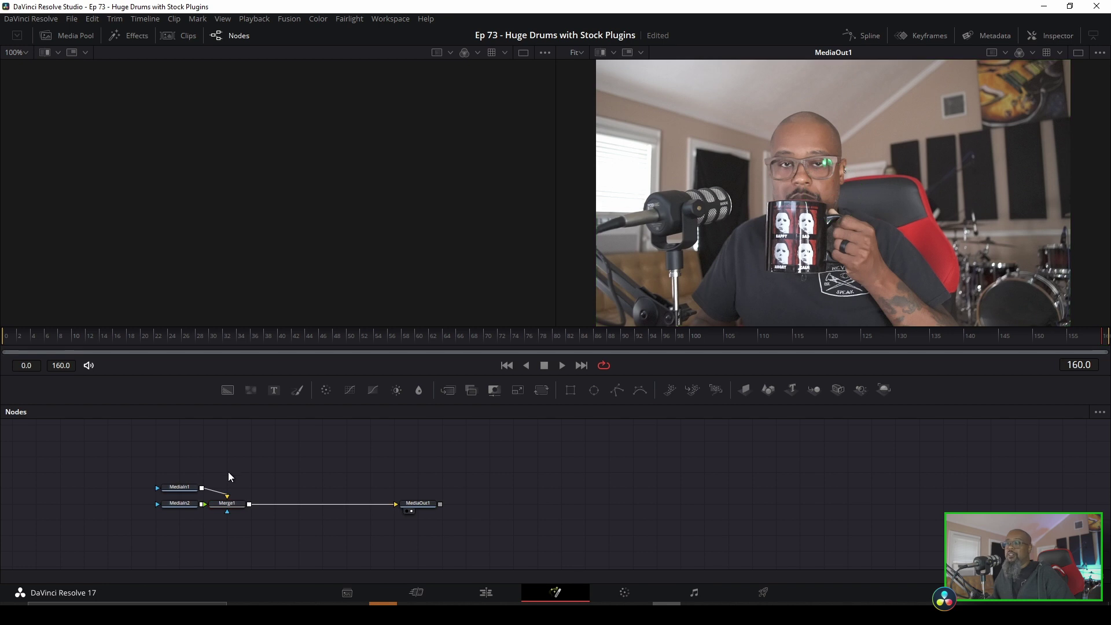
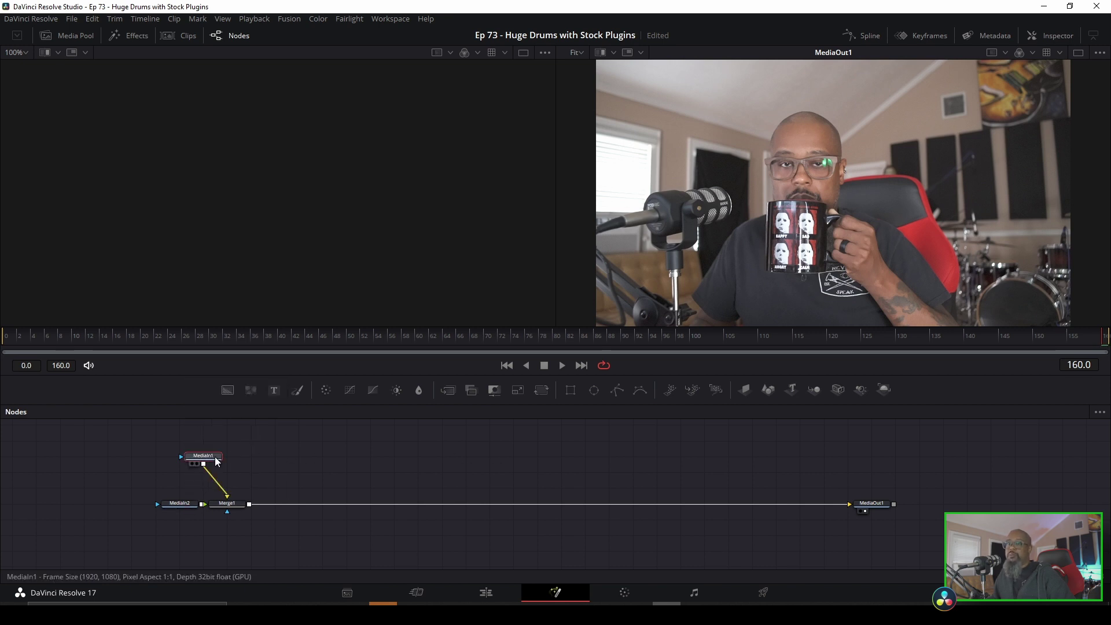
Step: Show MediaIn1 in the first viewer and rename the node OBS
{"action": "key", "text": "1"}
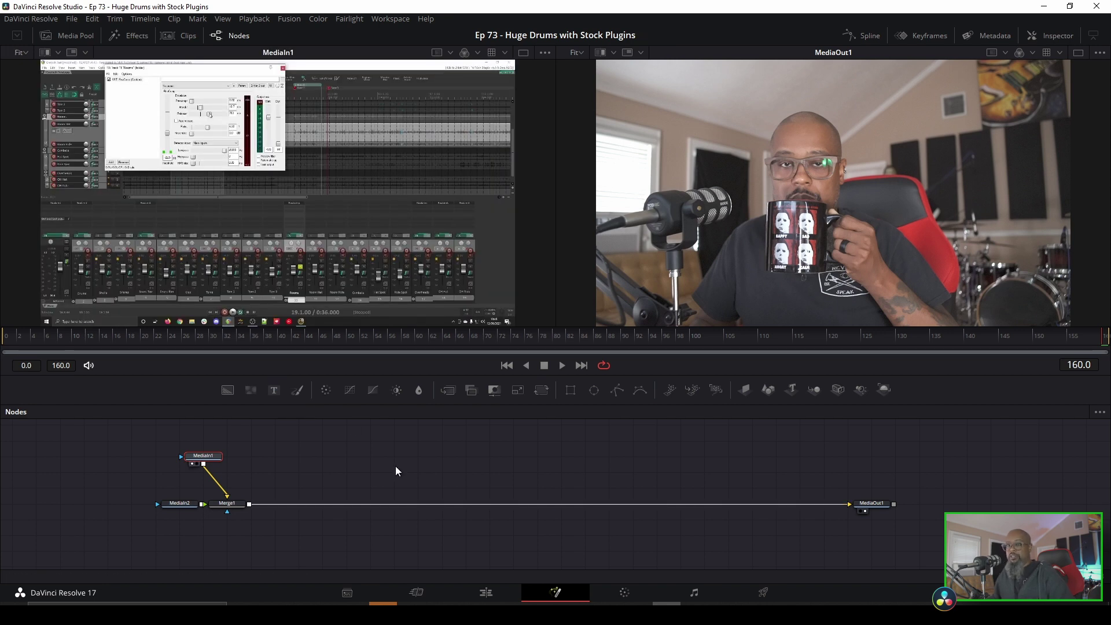
{"action": "key", "text": "F2"}
{"action": "type", "text": "OBS"}
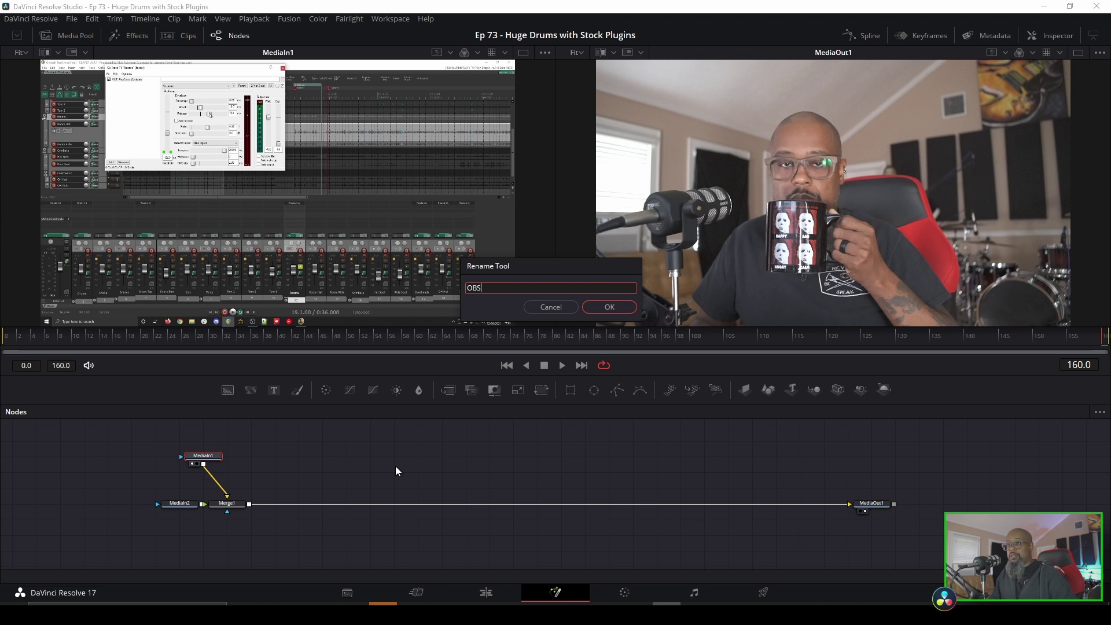
{"action": "key", "text": "Return"}
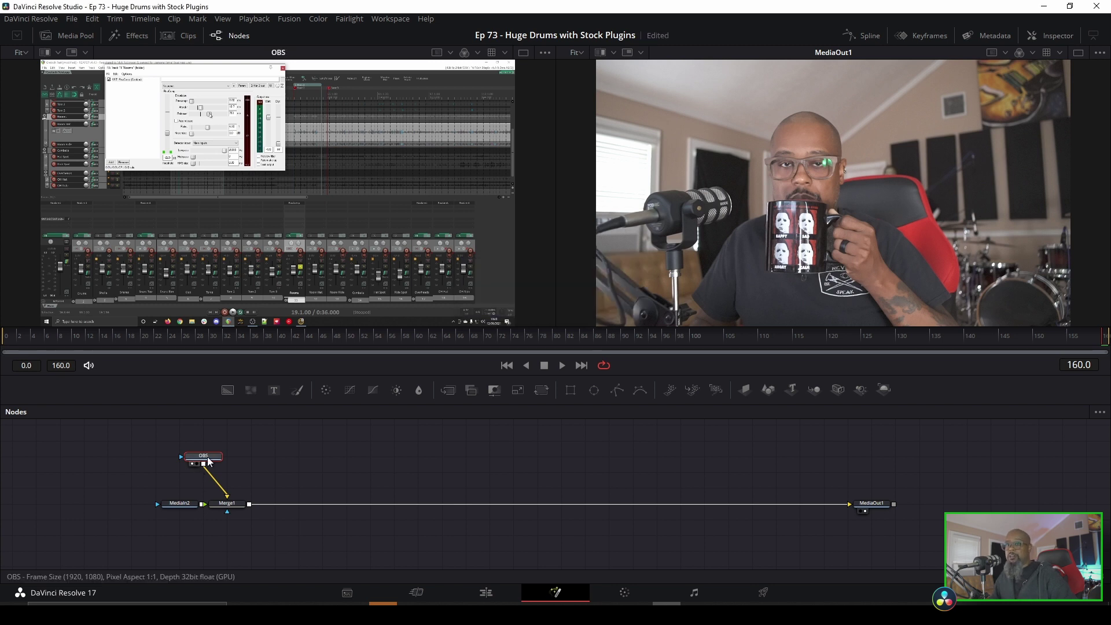
Step: Space MediaIn2 away from Merge1, show it in the first viewer and rename it with the presenter's first name
{"action": "left_click_drag", "start_coordinate": [176, 505], "coordinate": [161, 508]}
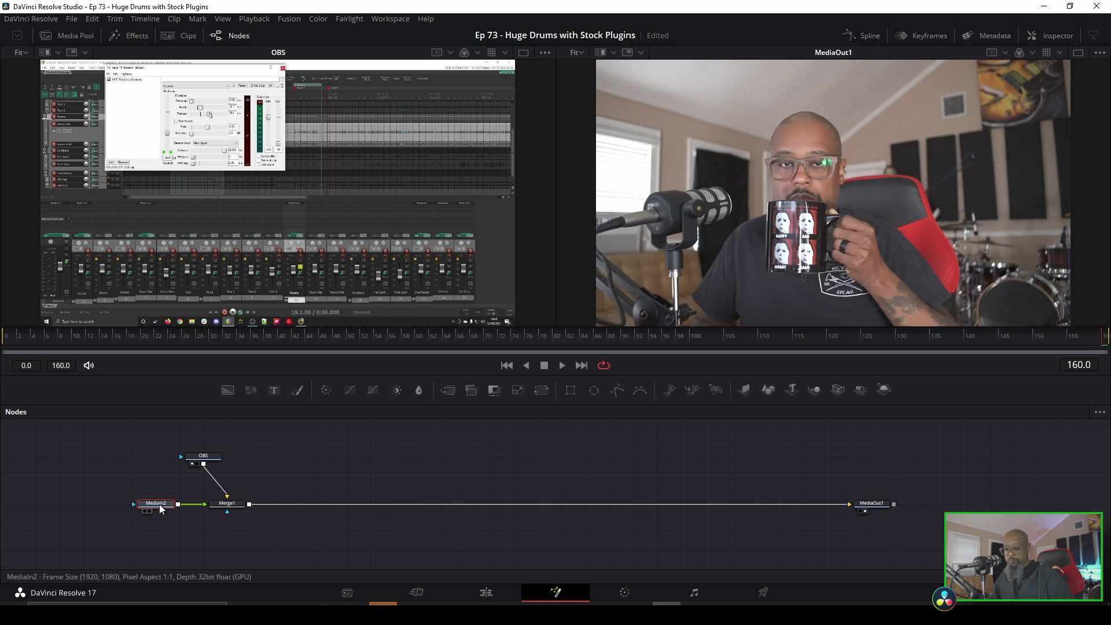
{"action": "key", "text": "2"}
{"action": "key", "text": "1"}
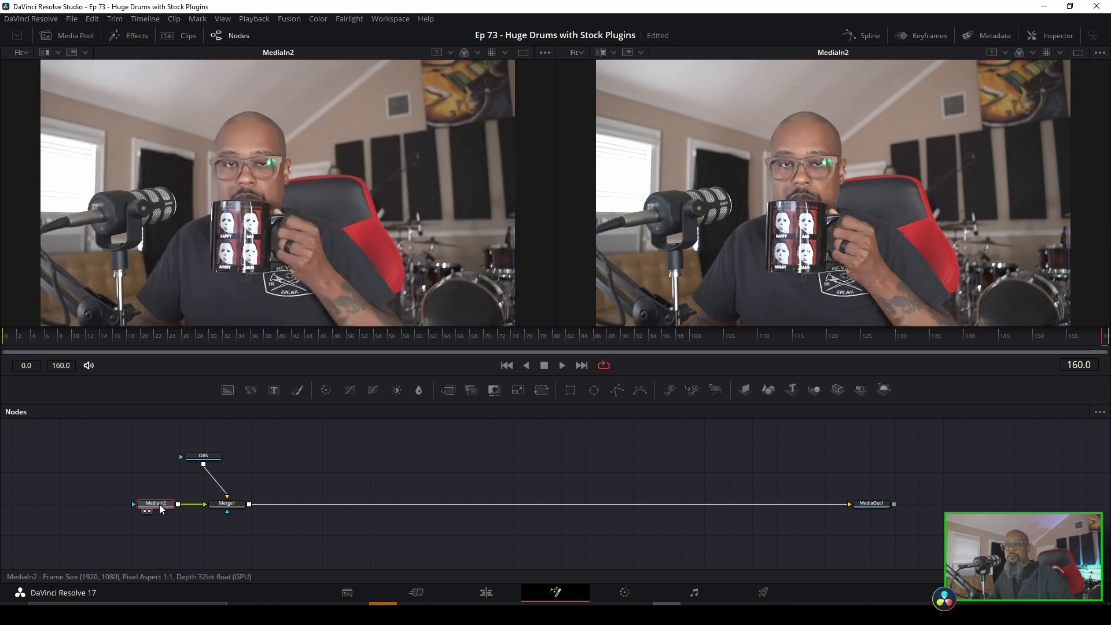
{"action": "key", "text": "1"}
{"action": "key", "text": "1"}
{"action": "key", "text": "F2"}
{"action": "type", "text": "Myk"}
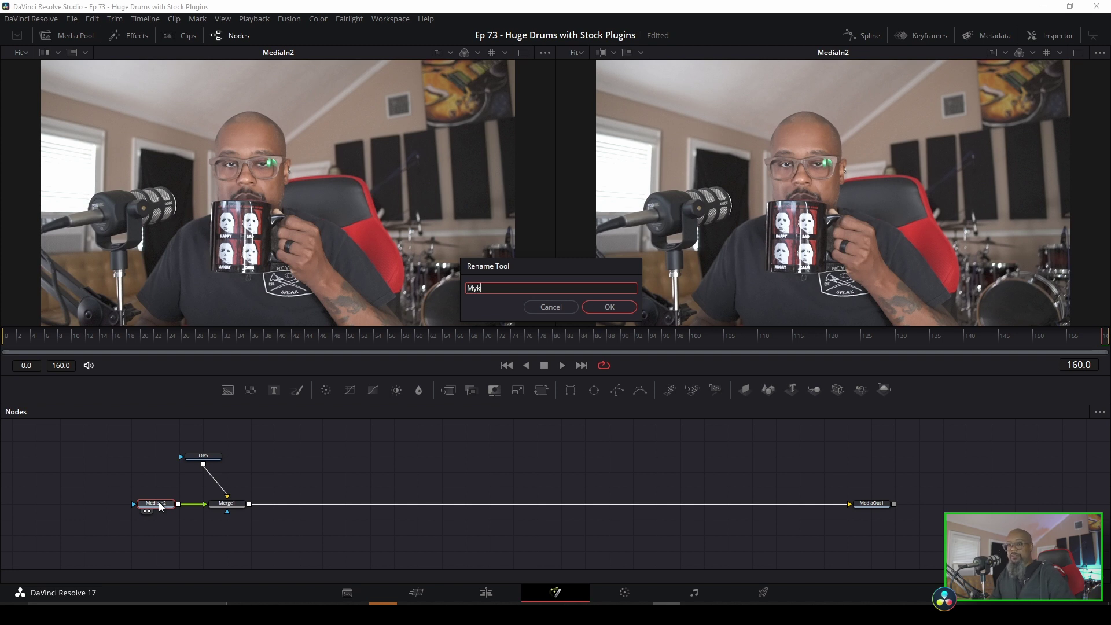
{"action": "key", "text": "Return"}
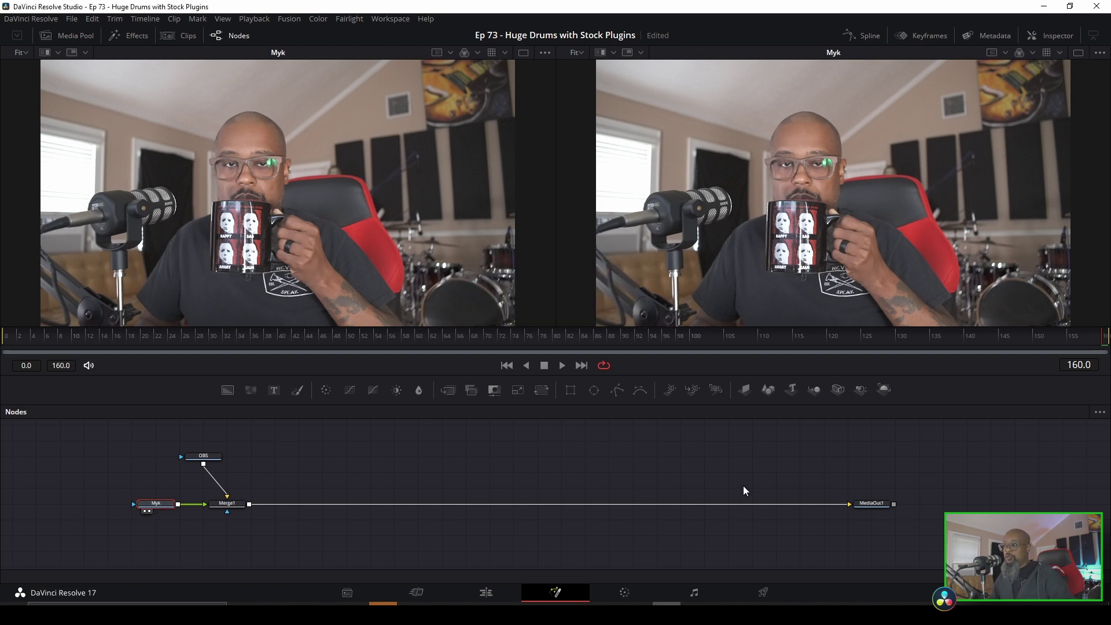
Step: Show MediaOut1 in the second viewer and arrange the nodes with the camera input above Merge1 and OBS below it
{"action": "left_click", "coordinate": [881, 508]}
{"action": "left_click", "coordinate": [866, 511]}
{"action": "left_click_drag", "start_coordinate": [223, 507], "coordinate": [299, 510]}
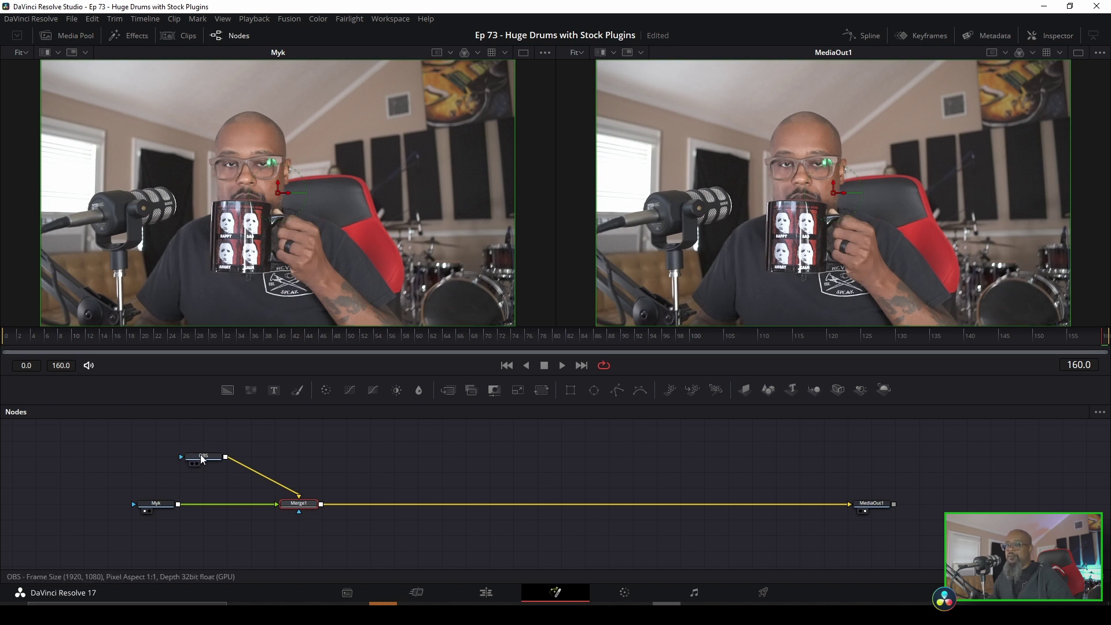
{"action": "left_click_drag", "start_coordinate": [202, 459], "coordinate": [167, 455]}
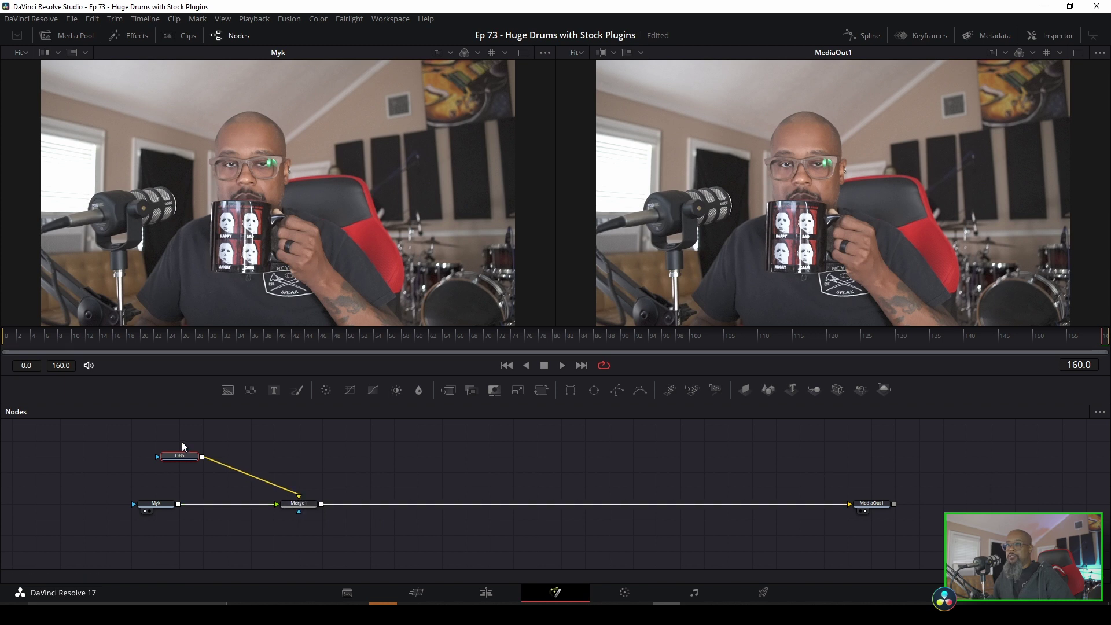
{"action": "left_click_drag", "start_coordinate": [193, 463], "coordinate": [300, 562]}
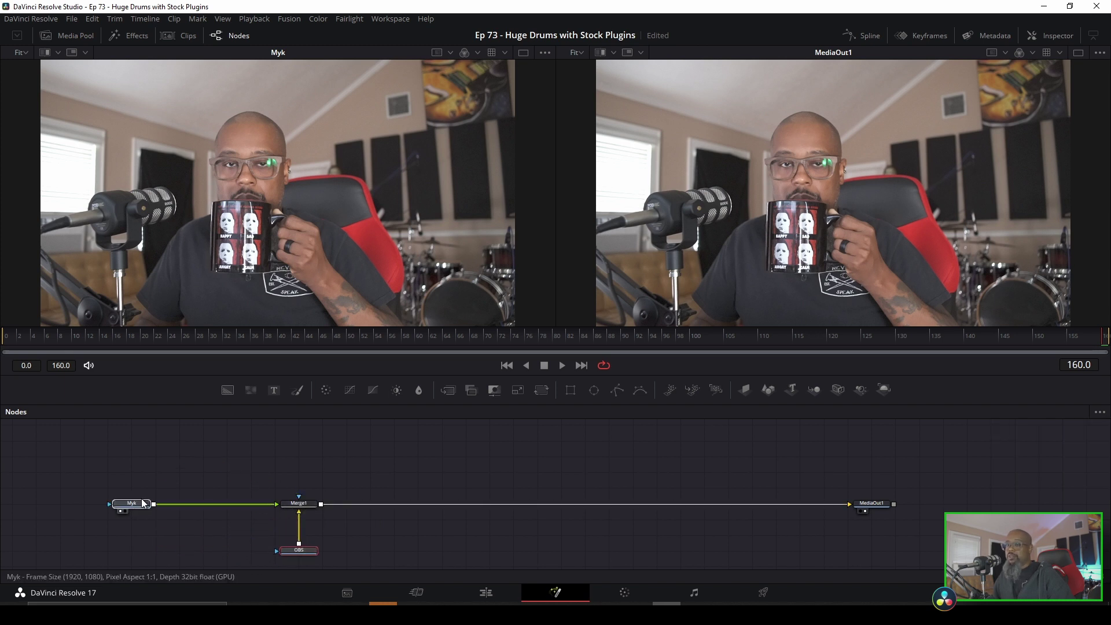
{"action": "left_click_drag", "start_coordinate": [156, 504], "coordinate": [304, 441]}
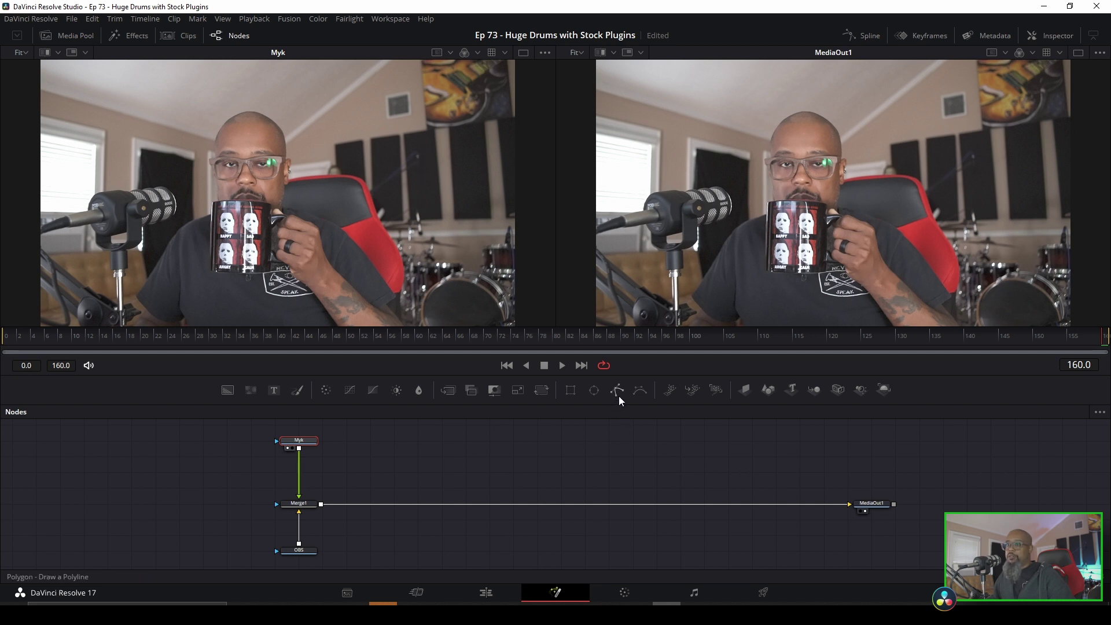
Step: Add an unconnected Polygon mask node beside the camera node and start its outline just below the frame's bottom edge
{"action": "left_click_drag", "start_coordinate": [620, 390], "coordinate": [244, 460]}
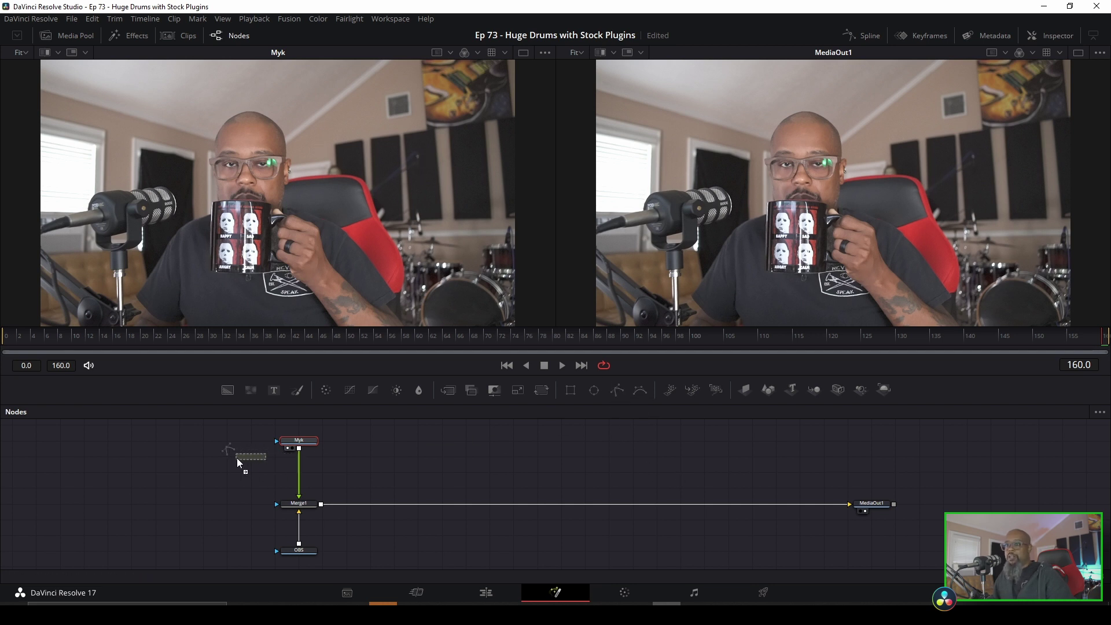
{"action": "left_click_drag", "start_coordinate": [215, 451], "coordinate": [210, 447]}
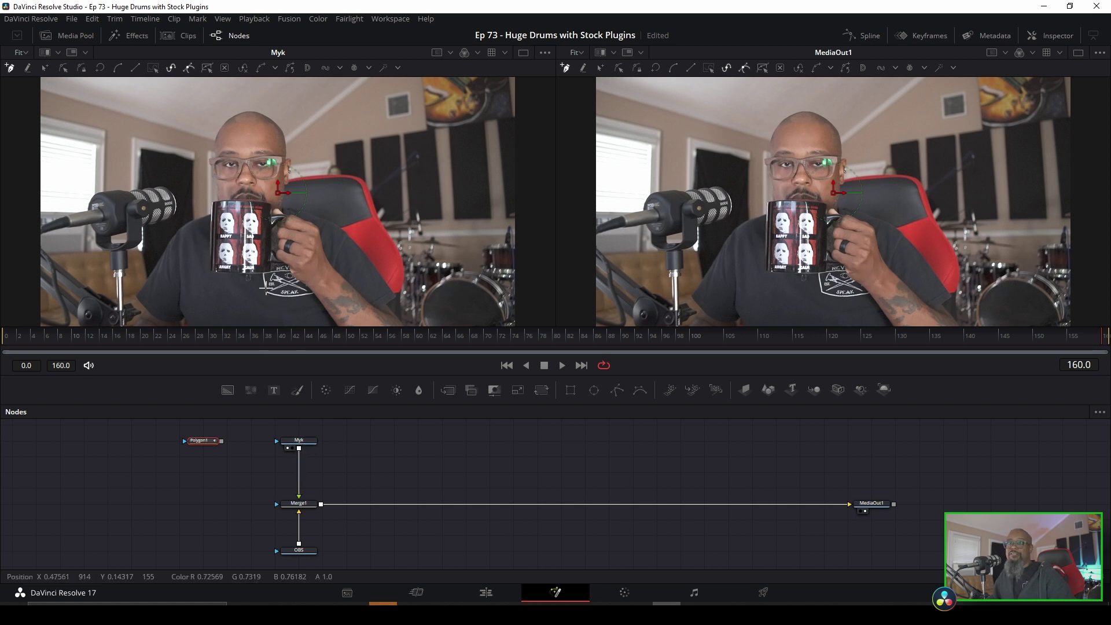
{"action": "scroll", "coordinate": [233, 277], "scroll_direction": "down", "scroll_amount": 3}
{"action": "left_click_drag", "start_coordinate": [139, 292], "coordinate": [187, 291]}
{"action": "left_click_drag", "start_coordinate": [320, 293], "coordinate": [410, 293]}
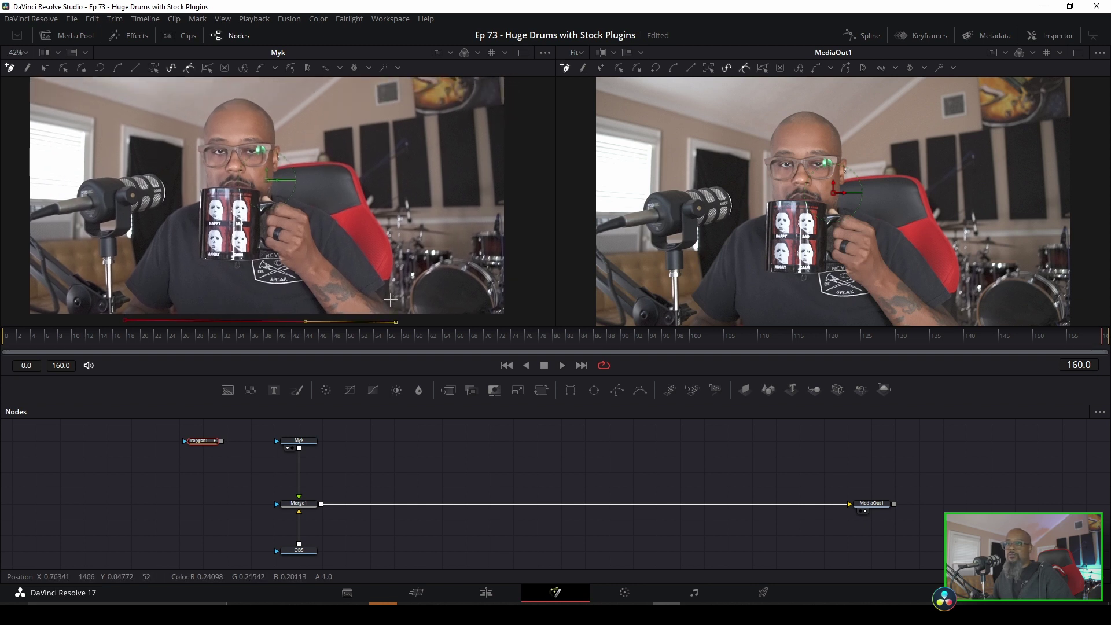
{"action": "scroll", "coordinate": [376, 277], "scroll_direction": "down", "scroll_amount": 2}
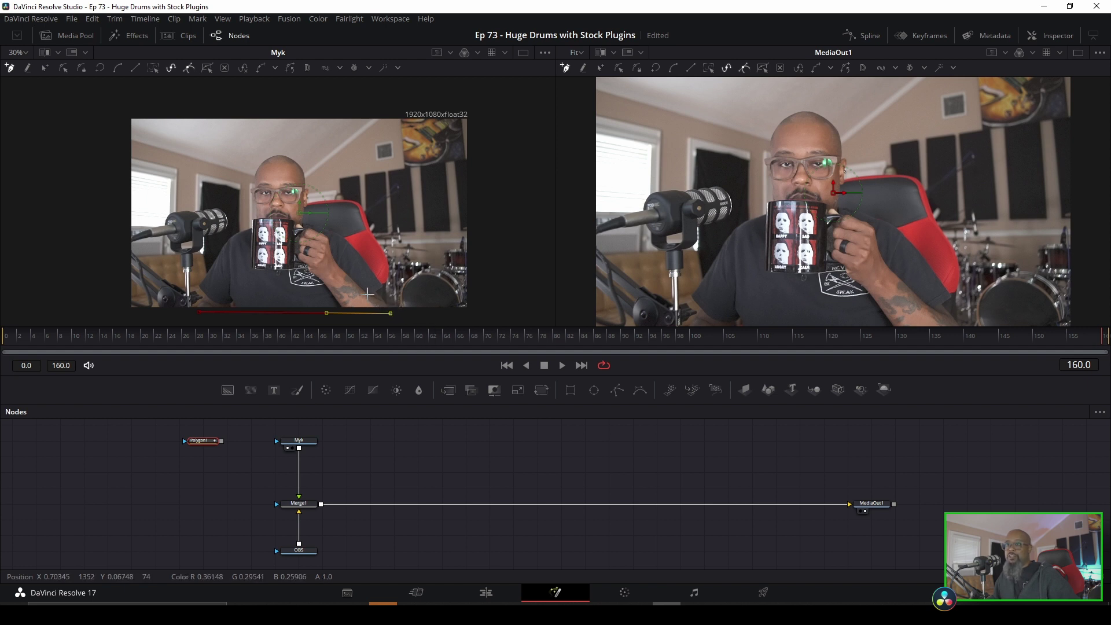
{"action": "scroll", "coordinate": [367, 295], "scroll_direction": "down", "scroll_amount": 2}
{"action": "scroll", "coordinate": [370, 262], "scroll_direction": "up", "scroll_amount": 4}
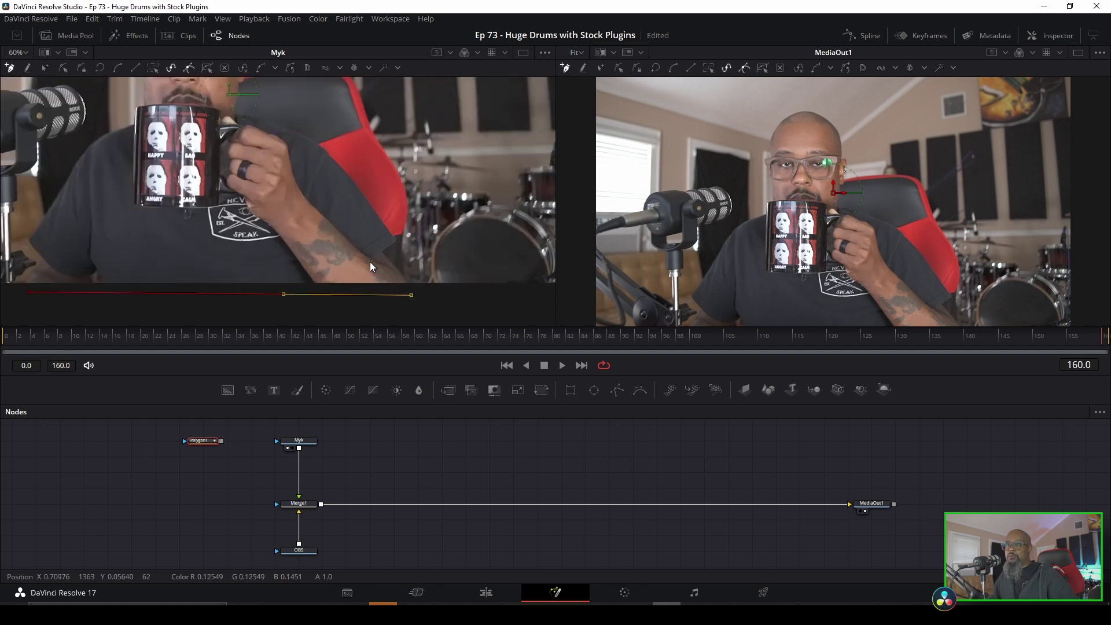
Step: Trace the polygon closely around the presenter's arms, shoulders and head, and close the outline below the frame
{"action": "left_click", "coordinate": [418, 284]}
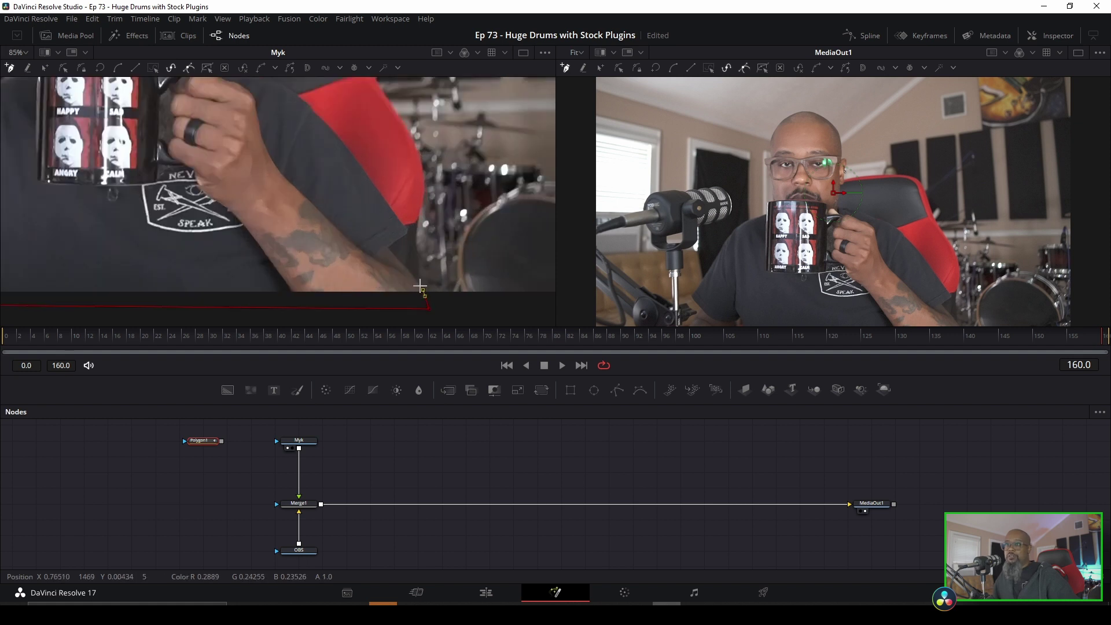
{"action": "mouse_move", "coordinate": [418, 284]}
{"action": "left_mouse_down"}
{"action": "mouse_move", "coordinate": [387, 248]}
{"action": "mouse_move", "coordinate": [407, 231]}
{"action": "mouse_move", "coordinate": [361, 164]}
{"action": "left_mouse_up"}
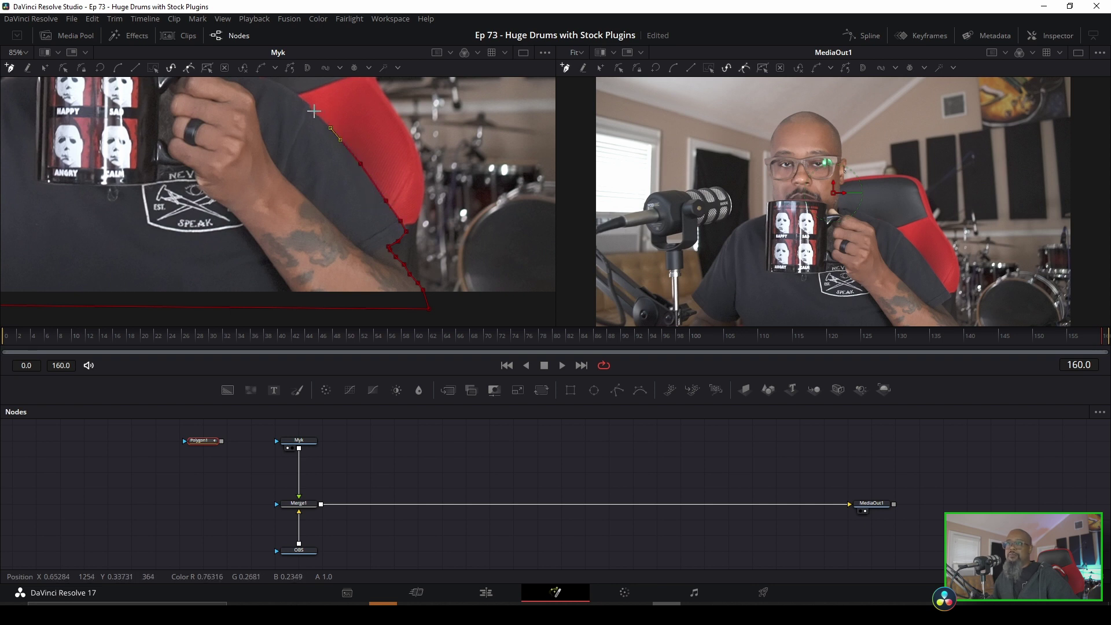
{"action": "mouse_move", "coordinate": [303, 122]}
{"action": "left_mouse_down"}
{"action": "mouse_move", "coordinate": [350, 209]}
{"action": "mouse_move", "coordinate": [287, 173]}
{"action": "mouse_move", "coordinate": [240, 164]}
{"action": "mouse_move", "coordinate": [252, 97]}
{"action": "mouse_move", "coordinate": [261, 201]}
{"action": "mouse_move", "coordinate": [247, 192]}
{"action": "mouse_move", "coordinate": [237, 131]}
{"action": "mouse_move", "coordinate": [216, 92]}
{"action": "mouse_move", "coordinate": [247, 200]}
{"action": "mouse_move", "coordinate": [254, 178]}
{"action": "mouse_move", "coordinate": [231, 170]}
{"action": "mouse_move", "coordinate": [171, 193]}
{"action": "left_mouse_up"}
{"action": "left_click_drag", "start_coordinate": [192, 270], "coordinate": [221, 237]}
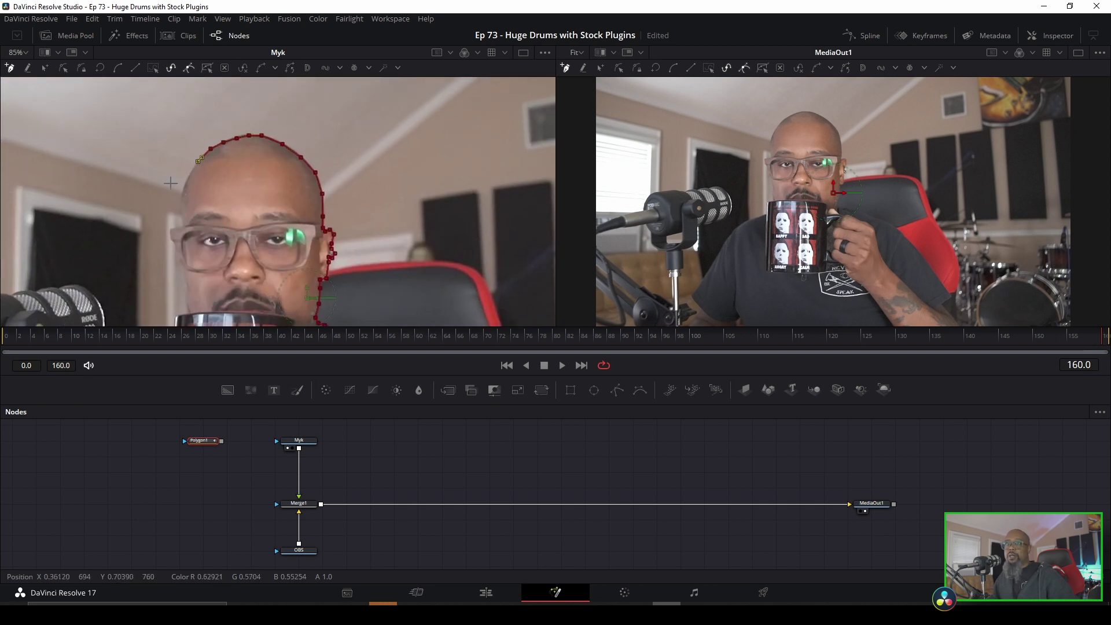
{"action": "left_click_drag", "start_coordinate": [190, 172], "coordinate": [171, 227]}
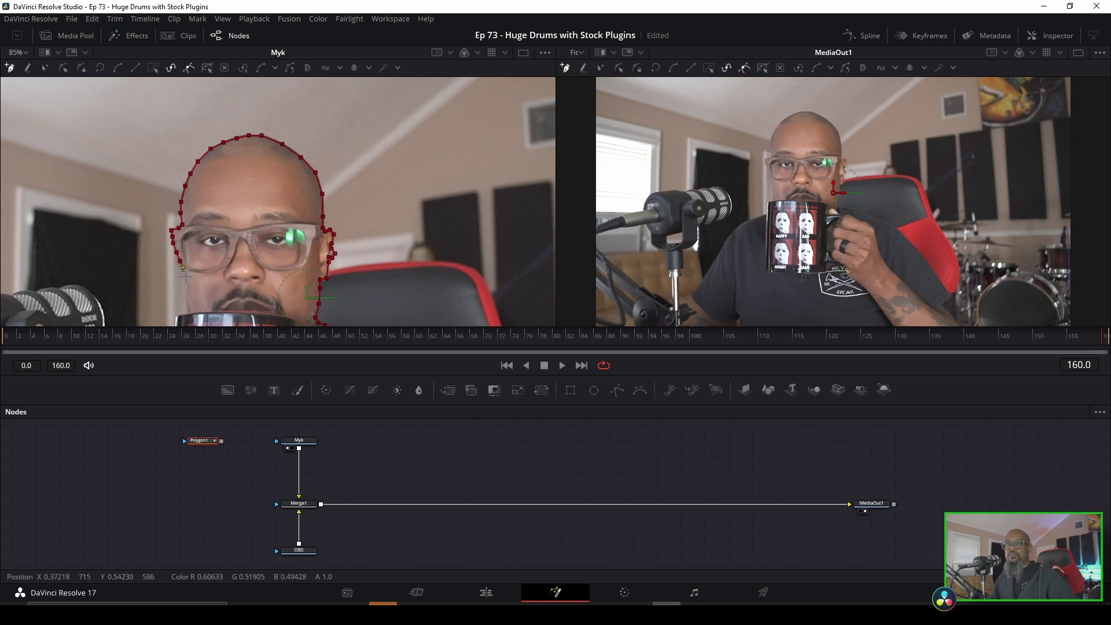
{"action": "mouse_move", "coordinate": [185, 271]}
{"action": "left_mouse_down"}
{"action": "mouse_move", "coordinate": [187, 309]}
{"action": "mouse_move", "coordinate": [266, 205]}
{"action": "mouse_move", "coordinate": [258, 225]}
{"action": "mouse_move", "coordinate": [191, 259]}
{"action": "mouse_move", "coordinate": [315, 172]}
{"action": "mouse_move", "coordinate": [274, 193]}
{"action": "mouse_move", "coordinate": [214, 290]}
{"action": "mouse_move", "coordinate": [226, 315]}
{"action": "mouse_move", "coordinate": [249, 173]}
{"action": "mouse_move", "coordinate": [185, 237]}
{"action": "left_mouse_up"}
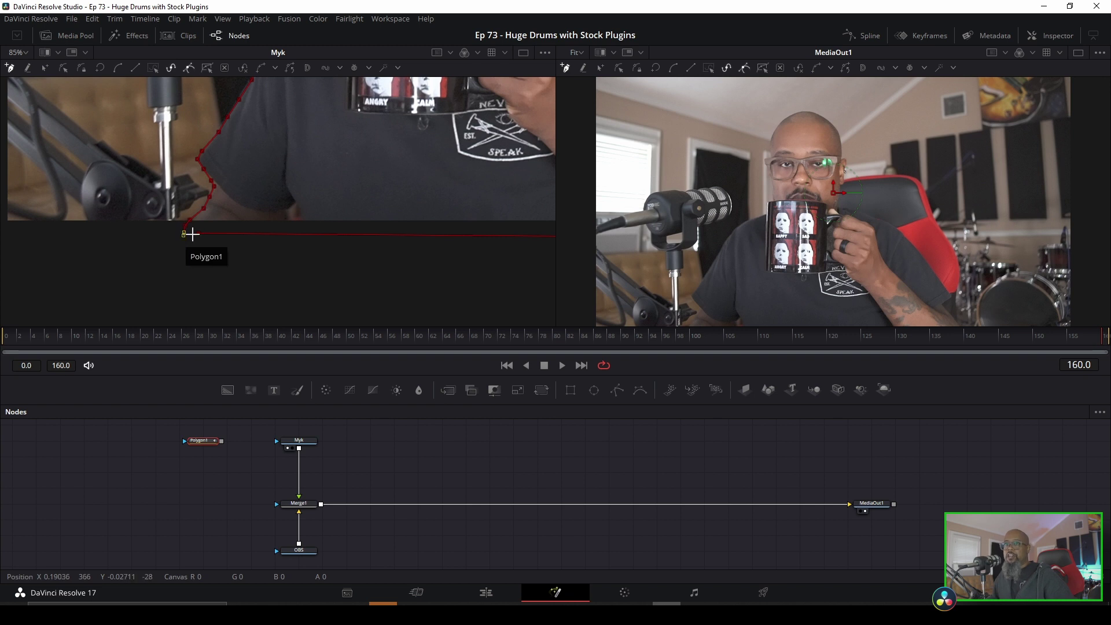
{"action": "left_click", "coordinate": [199, 234]}
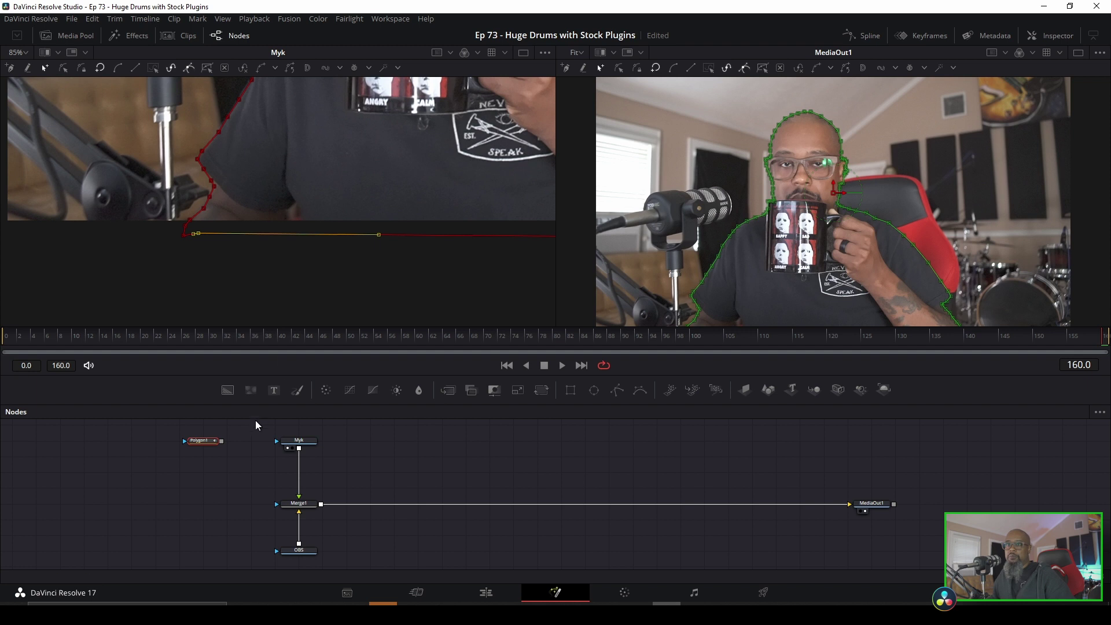
Step: Connect the Polygon1 output to the camera node's mask input and deselect the nodes
{"action": "left_click_drag", "start_coordinate": [221, 442], "coordinate": [281, 442]}
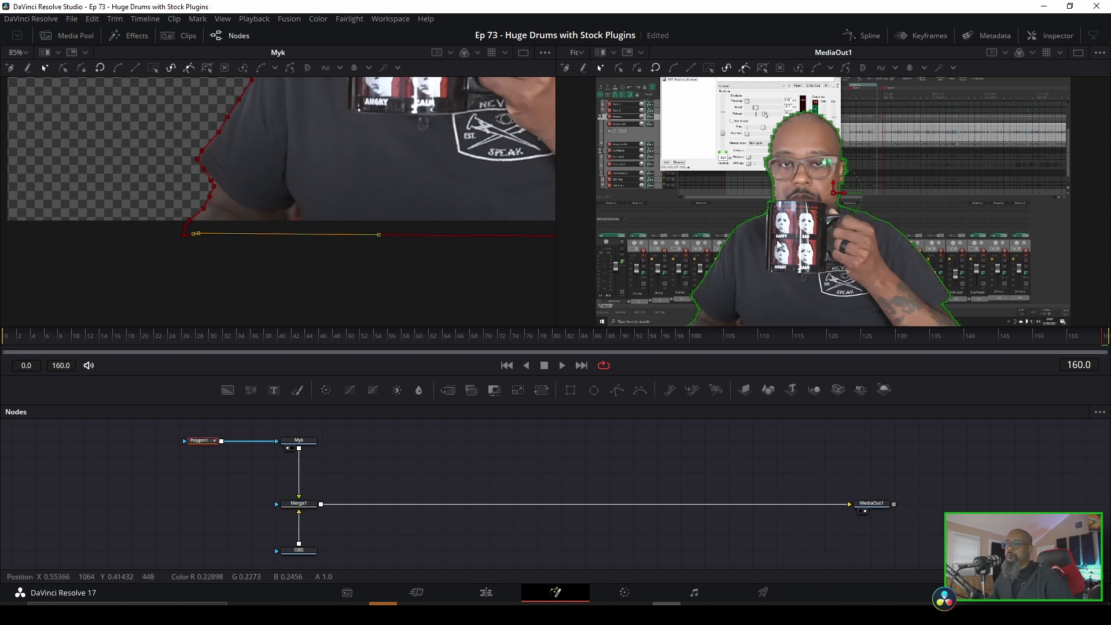
{"action": "left_click", "coordinate": [514, 486]}
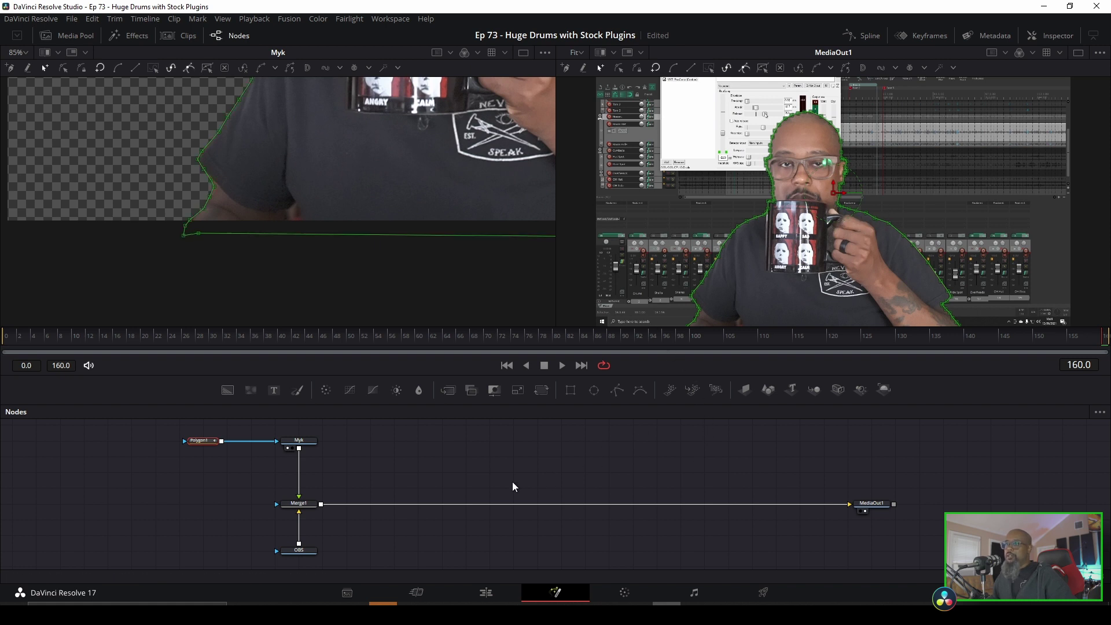
{"action": "left_click", "coordinate": [568, 463]}
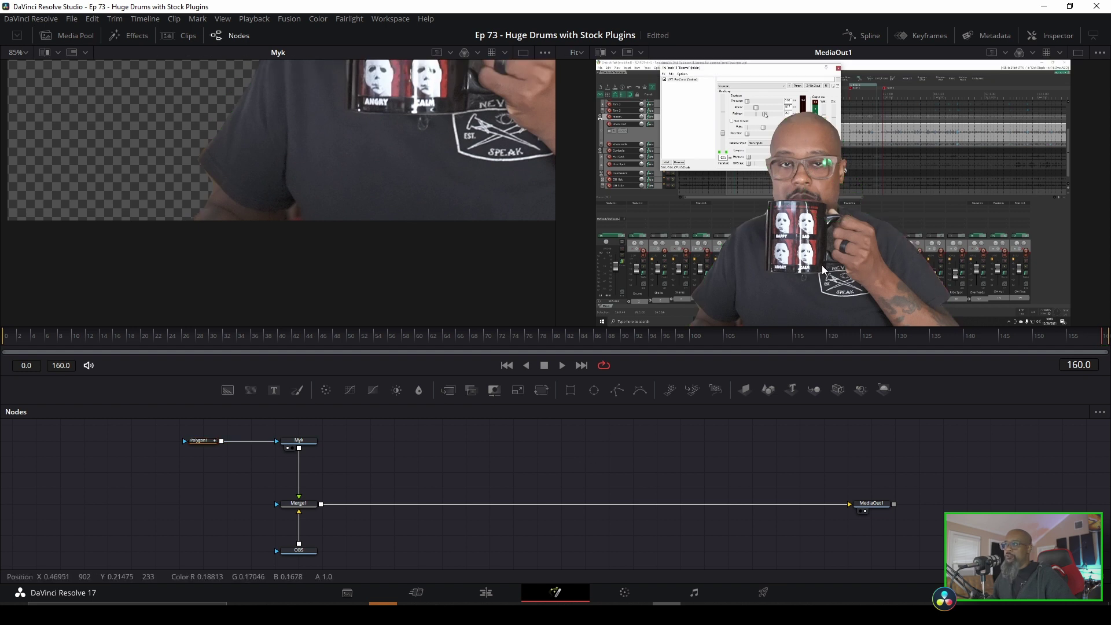
Step: Set Polygon1's Soft Edge to 0.0094 in the Inspector
{"action": "left_click", "coordinate": [202, 444]}
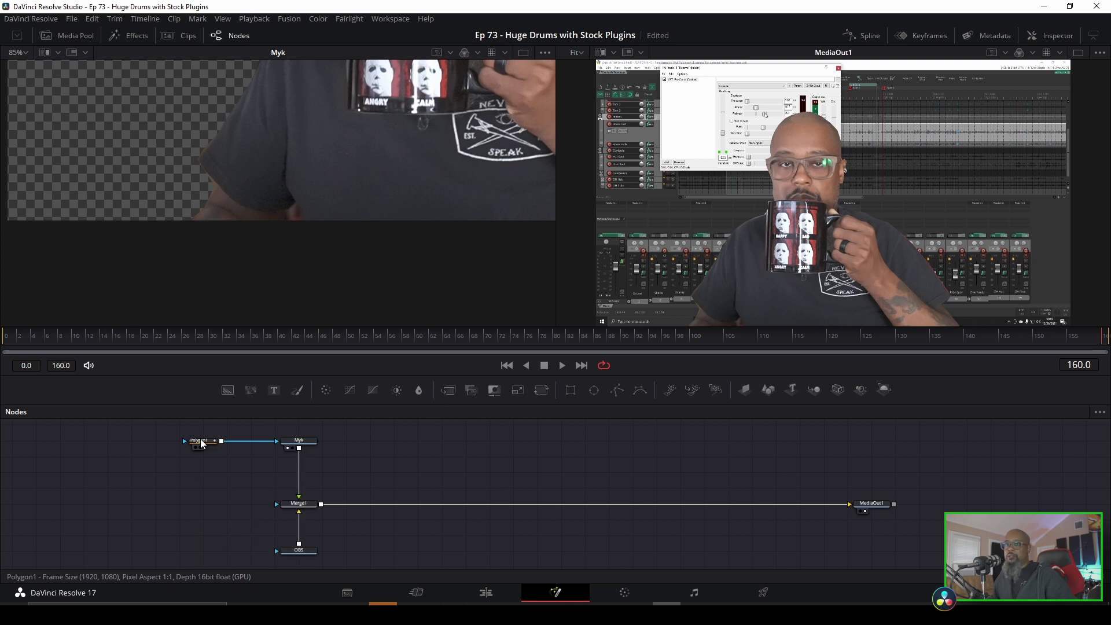
{"action": "left_click", "coordinate": [1055, 37]}
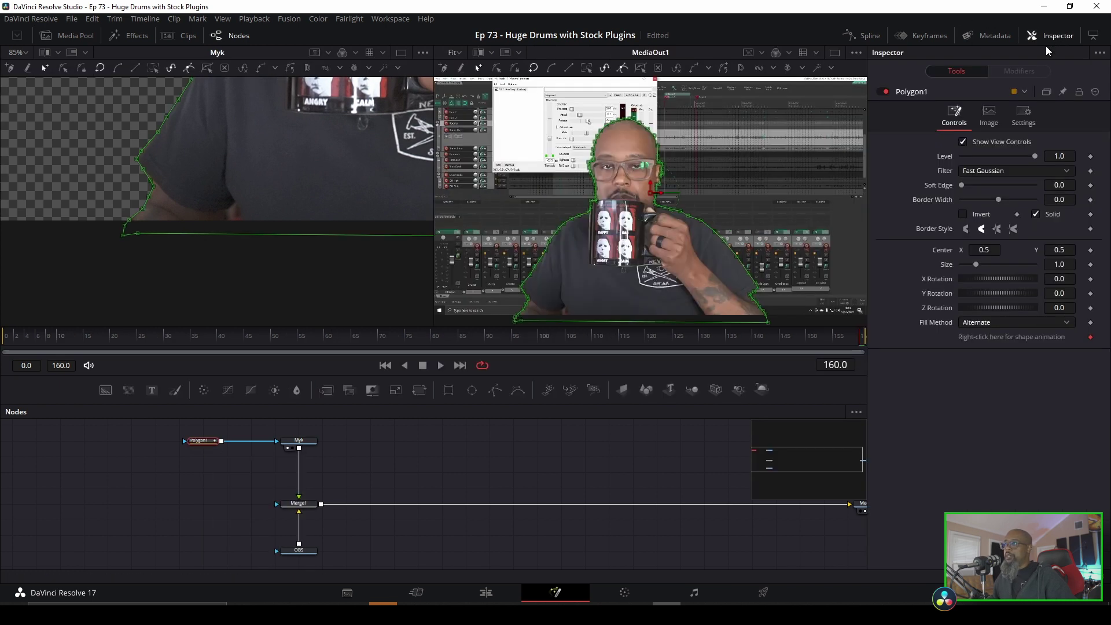
{"action": "left_click_drag", "start_coordinate": [1059, 185], "coordinate": [1061, 186]}
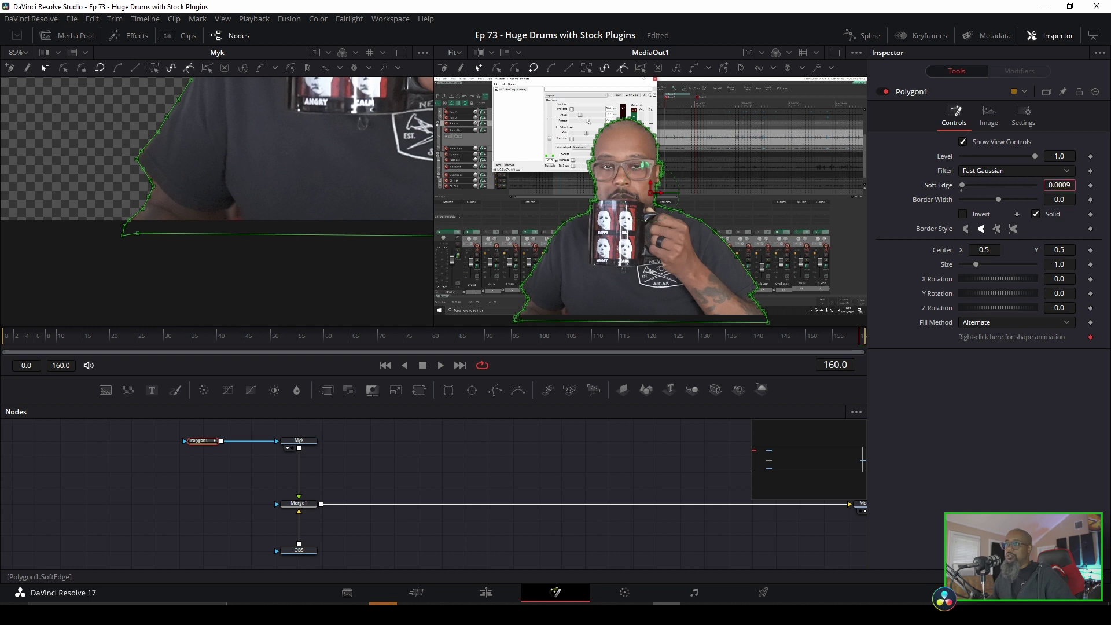
{"action": "left_click", "coordinate": [582, 458]}
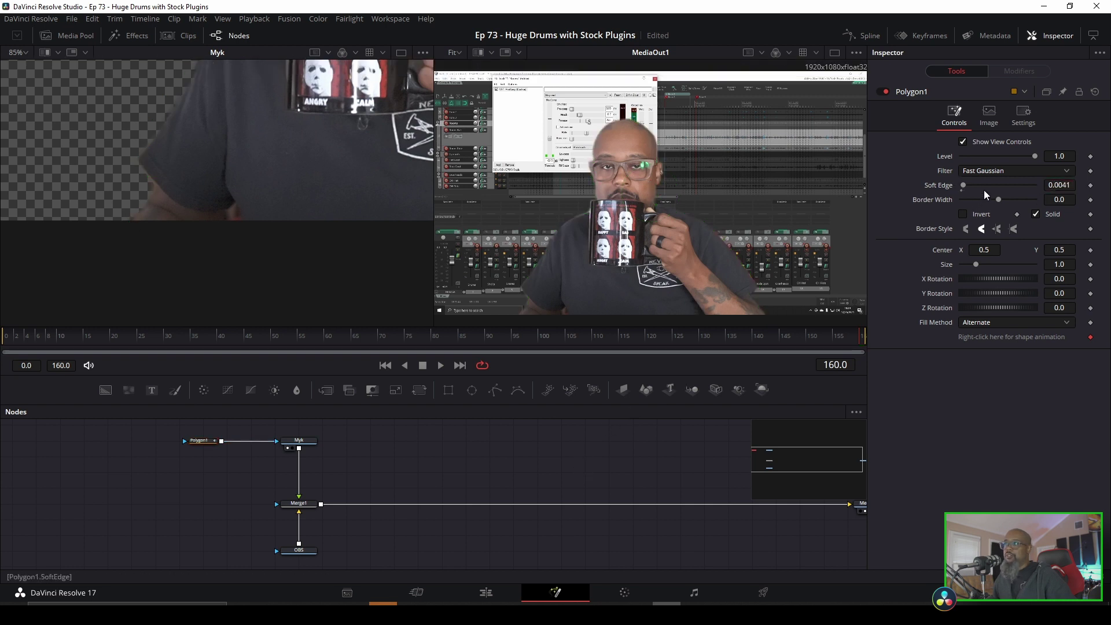
{"action": "left_click_drag", "start_coordinate": [964, 185], "coordinate": [965, 184]}
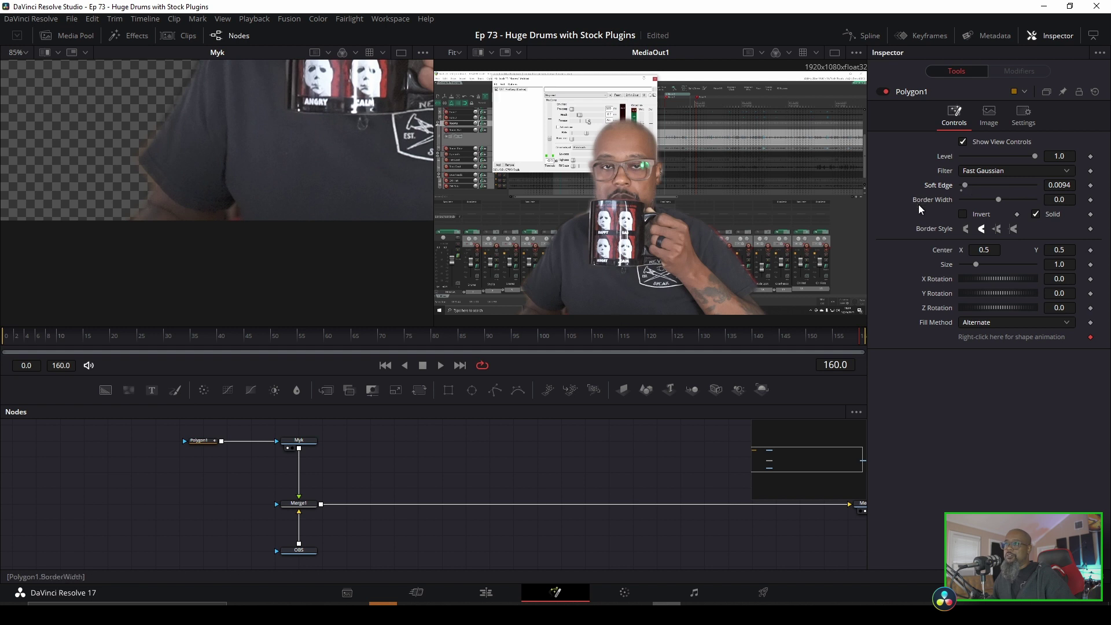
Step: Refine Polygon1's points around the mug's outer edge and both sides of the presenter's neck and shoulders
{"action": "left_click", "coordinate": [210, 441]}
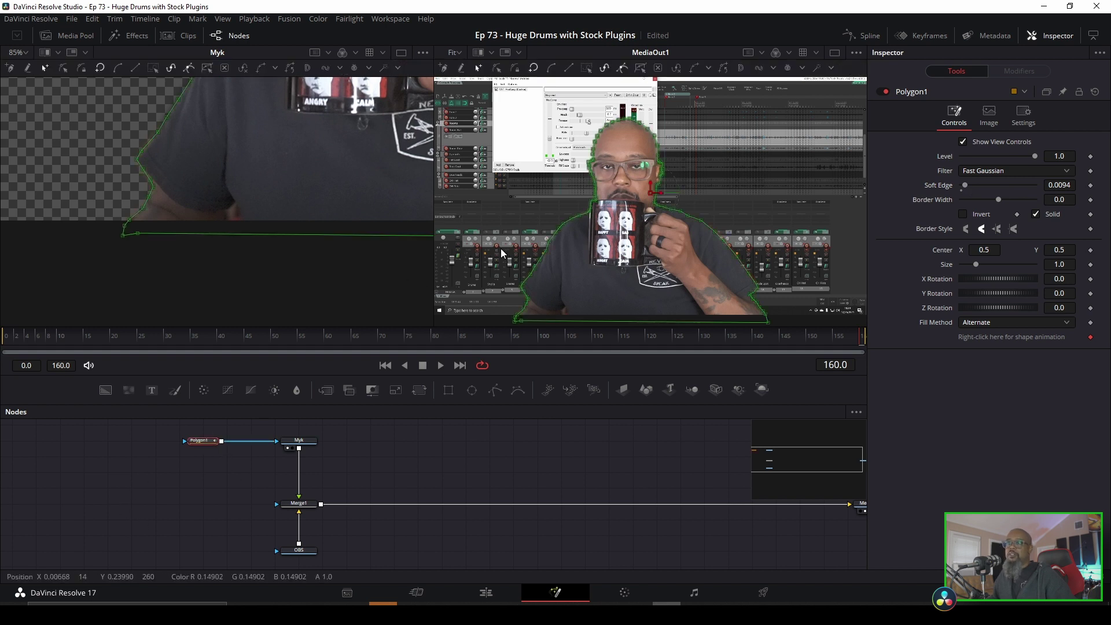
{"action": "scroll", "coordinate": [575, 241], "scroll_direction": "up", "scroll_amount": 2}
{"action": "scroll", "coordinate": [600, 235], "scroll_direction": "up", "scroll_amount": 2}
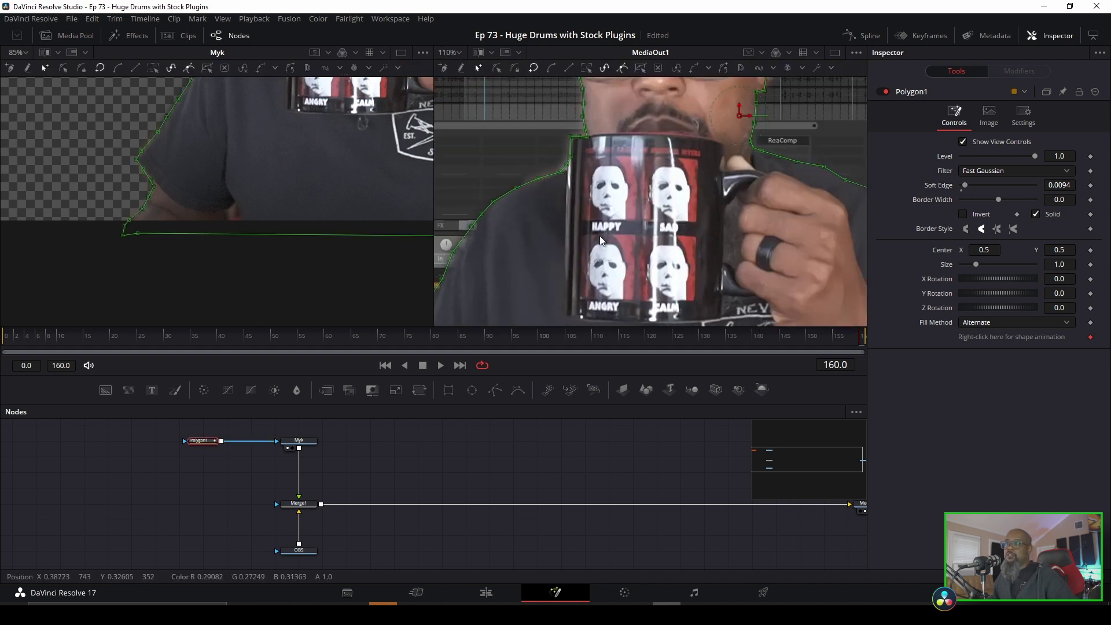
{"action": "left_click", "coordinate": [495, 201]}
{"action": "left_click", "coordinate": [516, 190]}
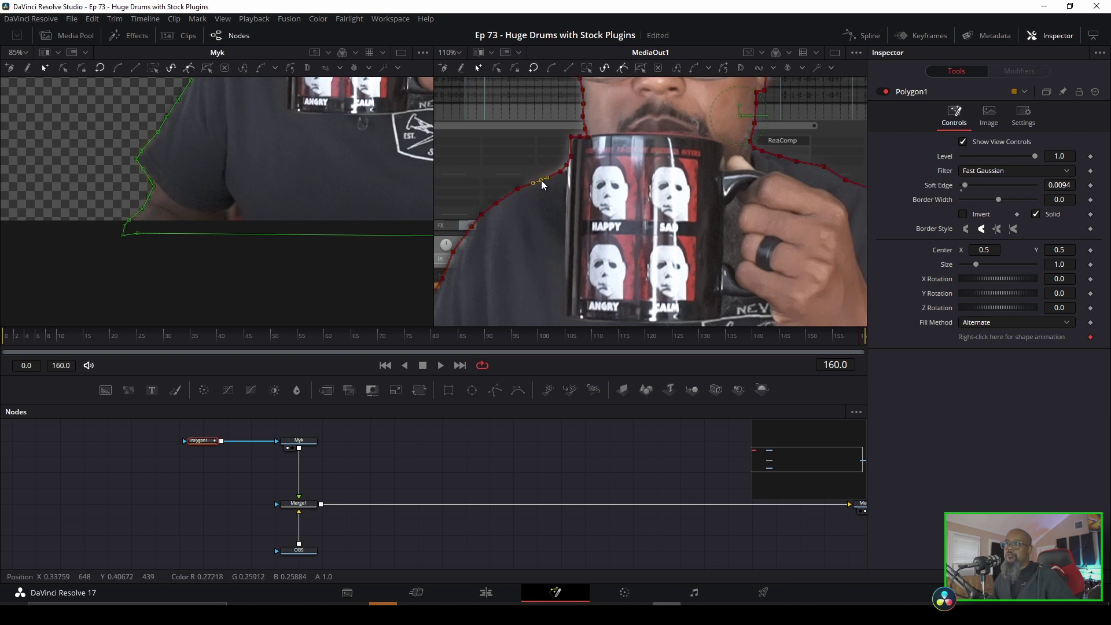
{"action": "left_click", "coordinate": [561, 174]}
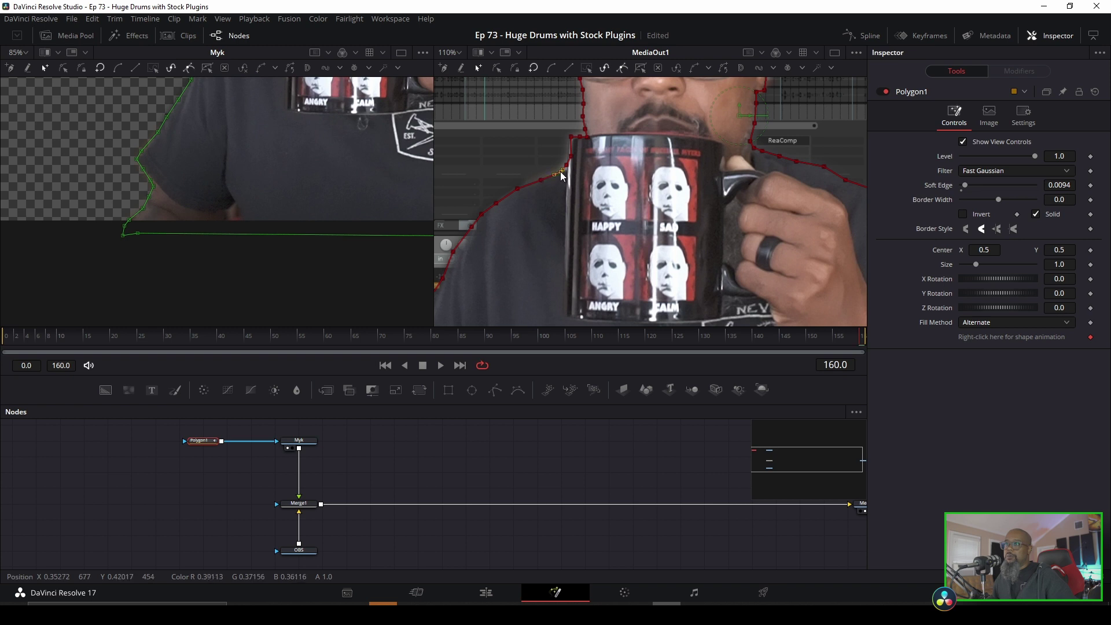
{"action": "left_click", "coordinate": [572, 139]}
{"action": "left_click", "coordinate": [756, 124]}
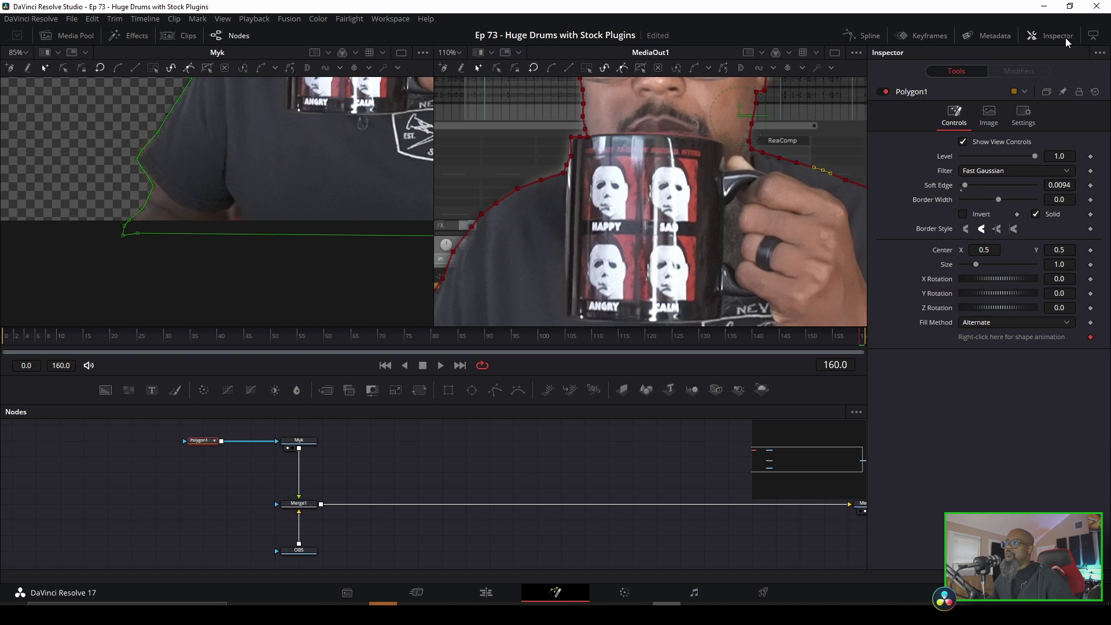
Step: Hide the Inspector and go over Polygon1's outline along the tattooed arm and across to the opposite sleeve
{"action": "key", "text": "ctrl+shift+i"}
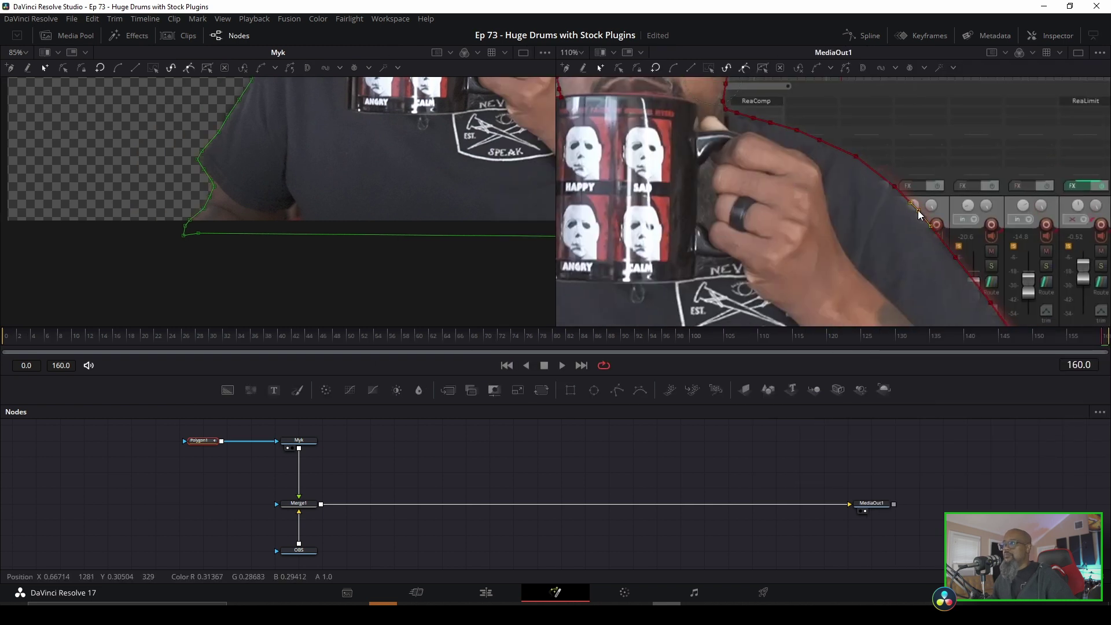
{"action": "left_click_drag", "start_coordinate": [920, 245], "coordinate": [802, 165]}
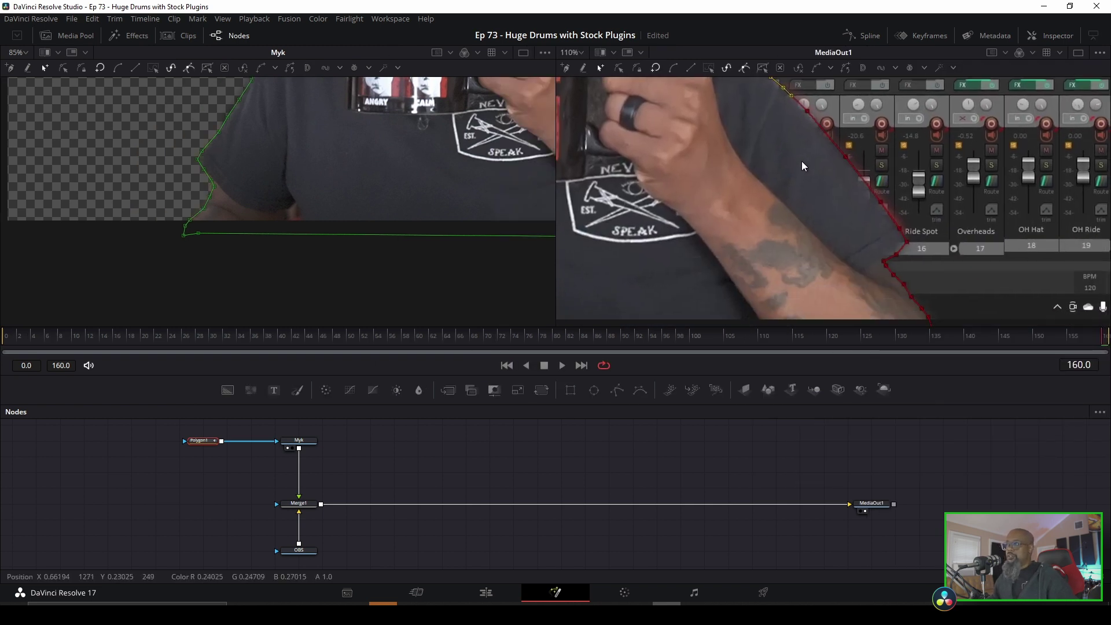
{"action": "left_click_drag", "start_coordinate": [881, 204], "coordinate": [825, 221]}
{"action": "left_click_drag", "start_coordinate": [850, 185], "coordinate": [849, 170]}
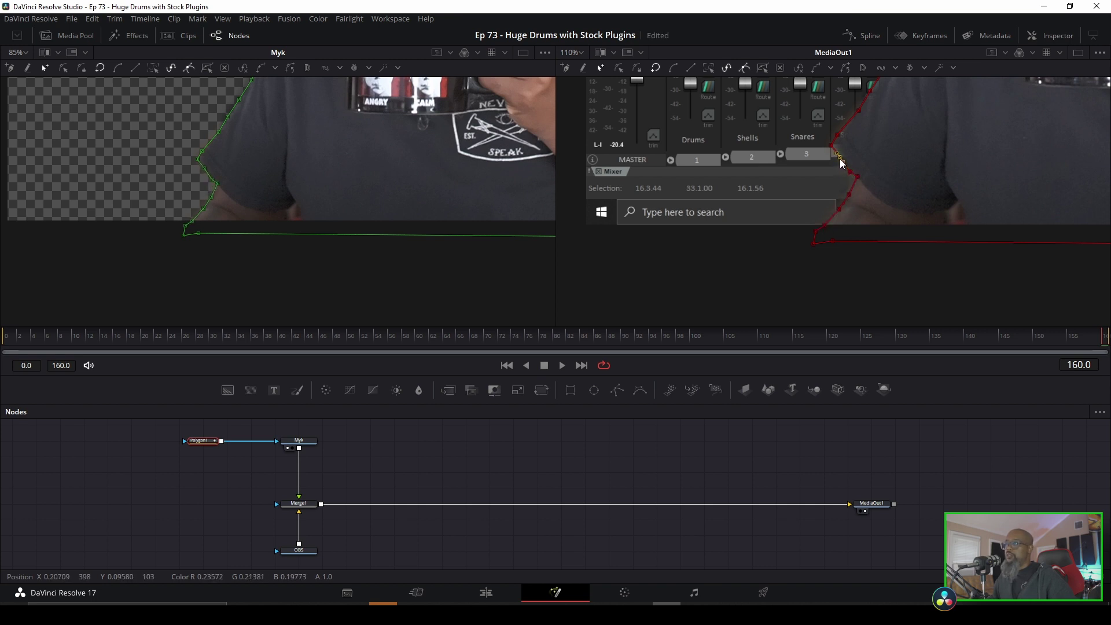
Step: Switch to a single viewer, refine Polygon1's points along the sleeve opposite the tattooed arm, and deselect the mask with the whole frame fitted
{"action": "left_click", "coordinate": [1077, 54]}
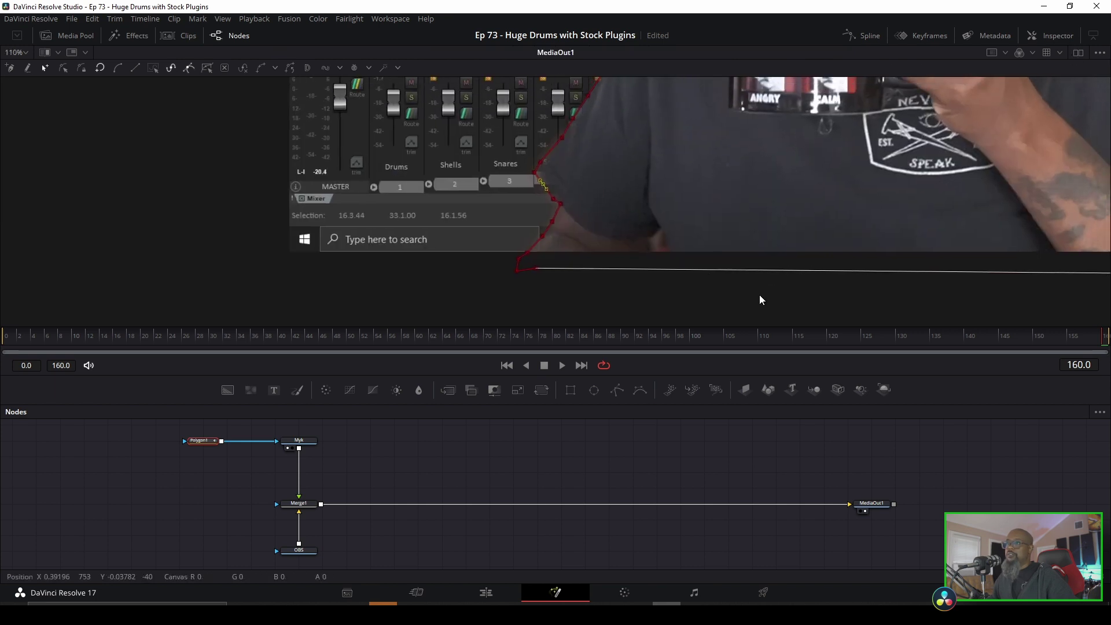
{"action": "left_click", "coordinate": [519, 223]}
{"action": "left_click", "coordinate": [534, 200]}
{"action": "left_click", "coordinate": [545, 179]}
{"action": "left_click", "coordinate": [555, 161]}
{"action": "scroll", "coordinate": [584, 238], "scroll_direction": "up", "scroll_amount": 3}
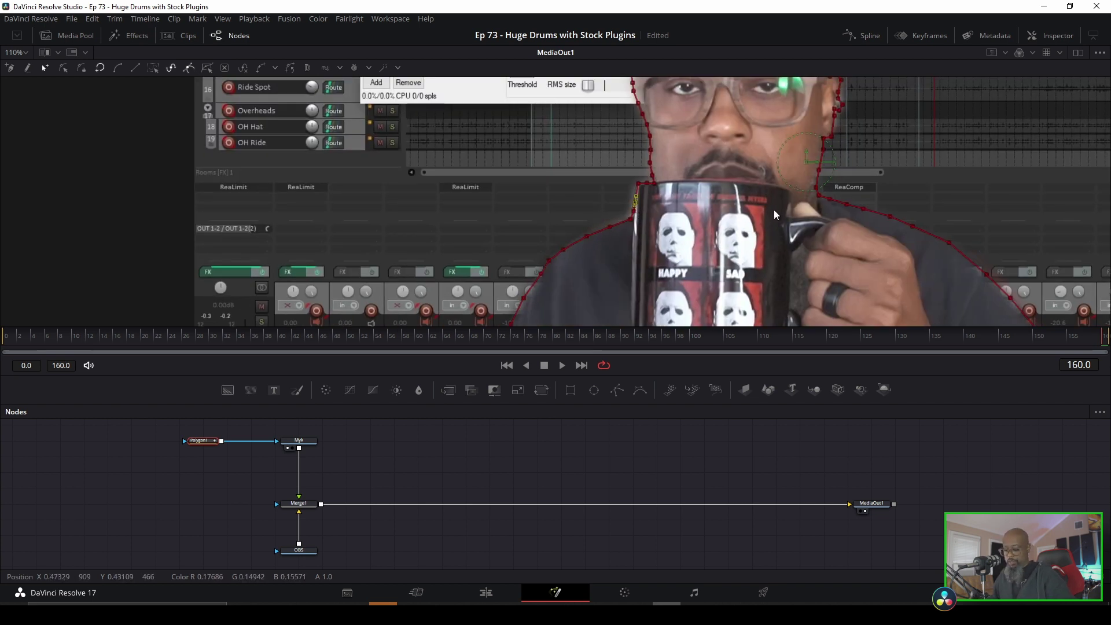
{"action": "key", "text": "ctrl+f"}
{"action": "left_click", "coordinate": [602, 459]}
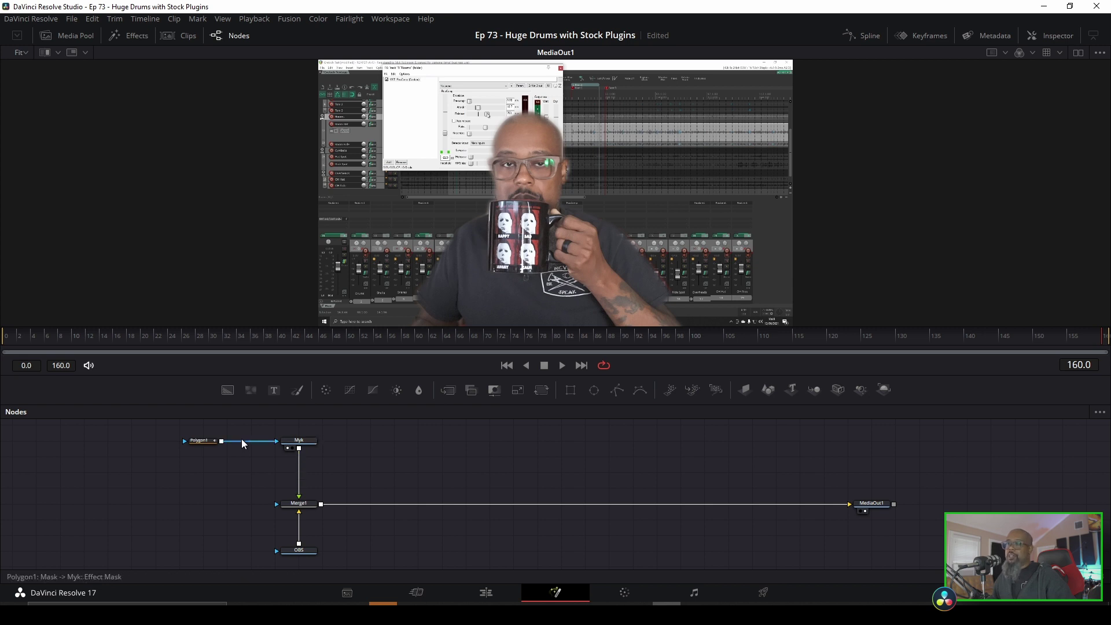
Step: Insert a Color Corrector node between the camera node and Merge1 and show its settings in the Inspector
{"action": "left_click", "coordinate": [304, 445]}
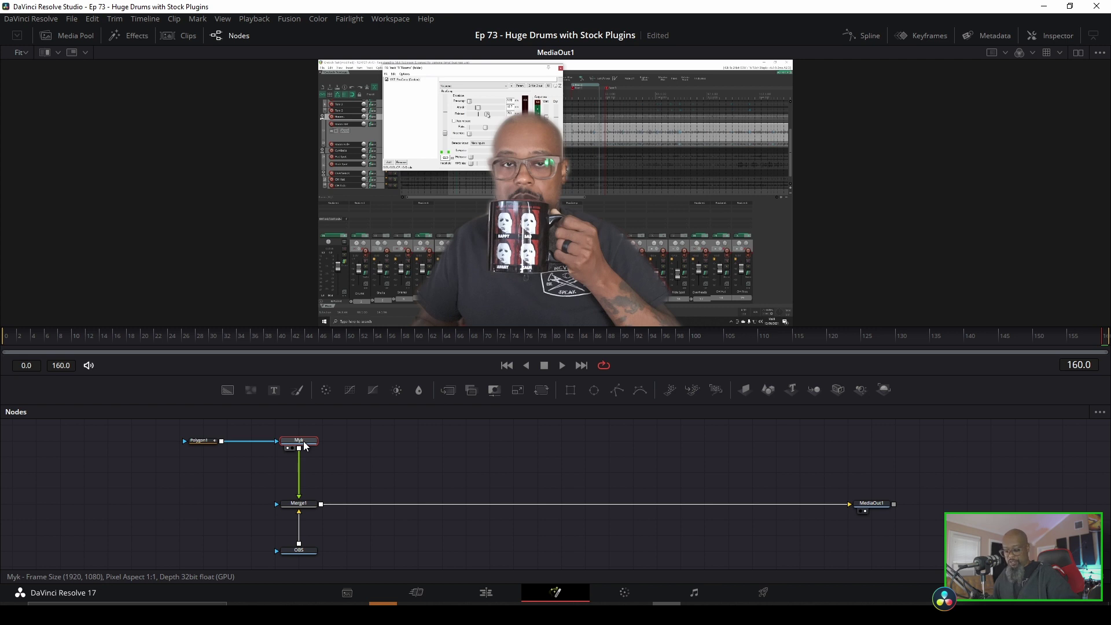
{"action": "key", "text": "shift+space"}
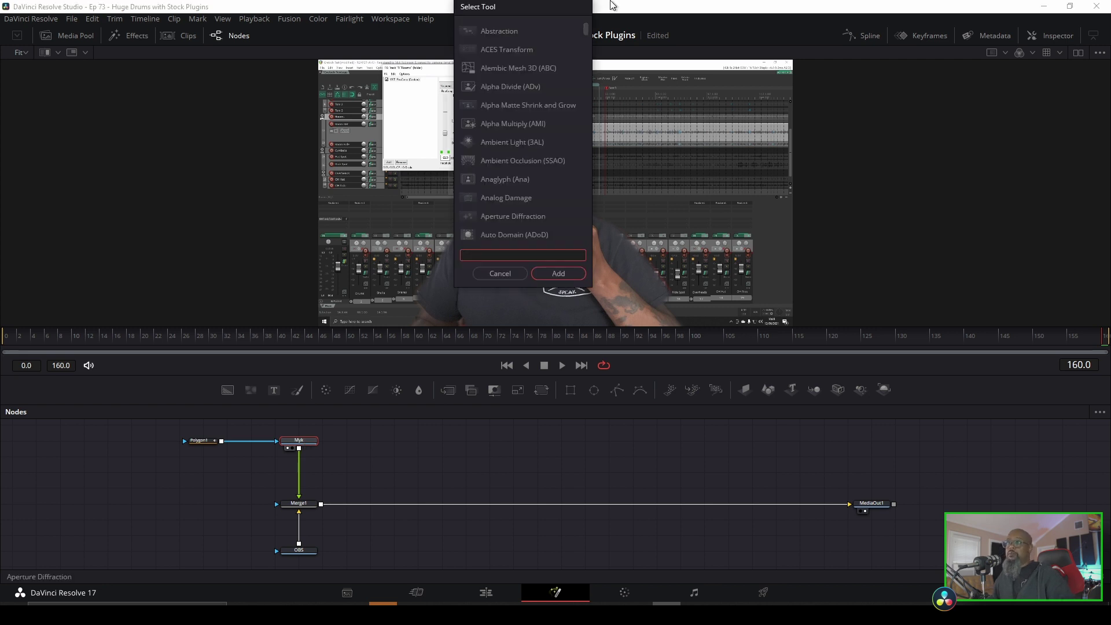
{"action": "type", "text": "color"}
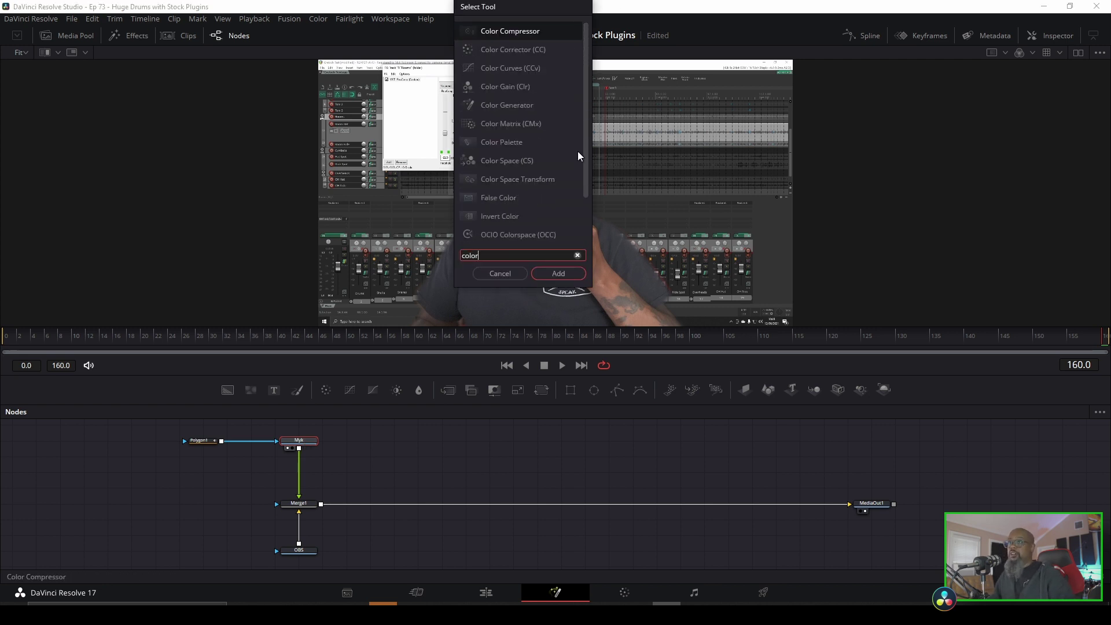
{"action": "left_click", "coordinate": [504, 51]}
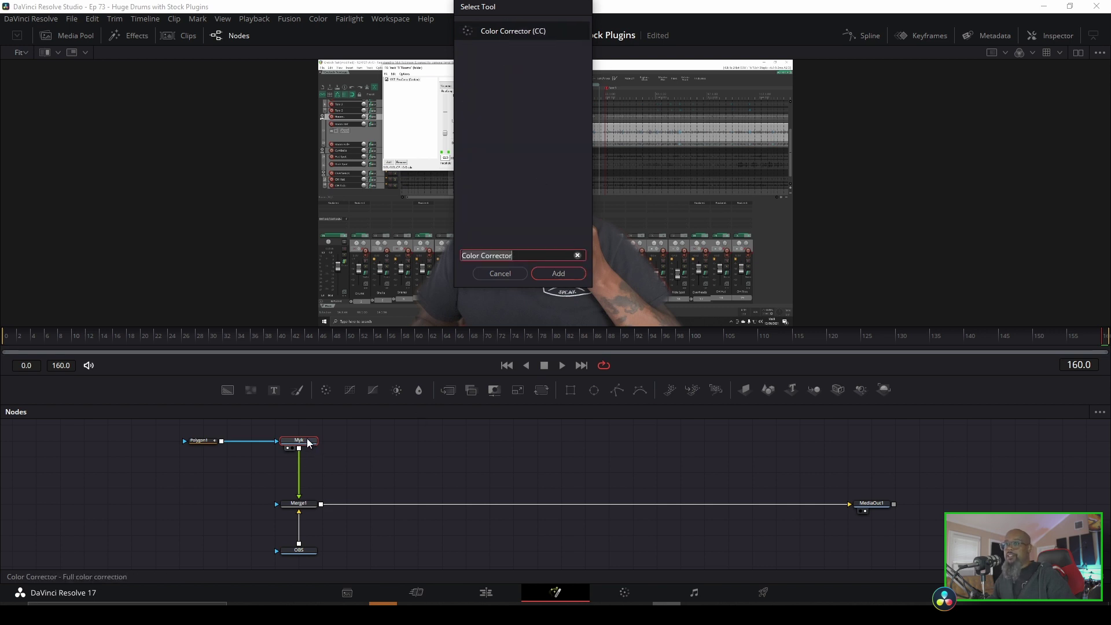
{"action": "left_click", "coordinate": [557, 273]}
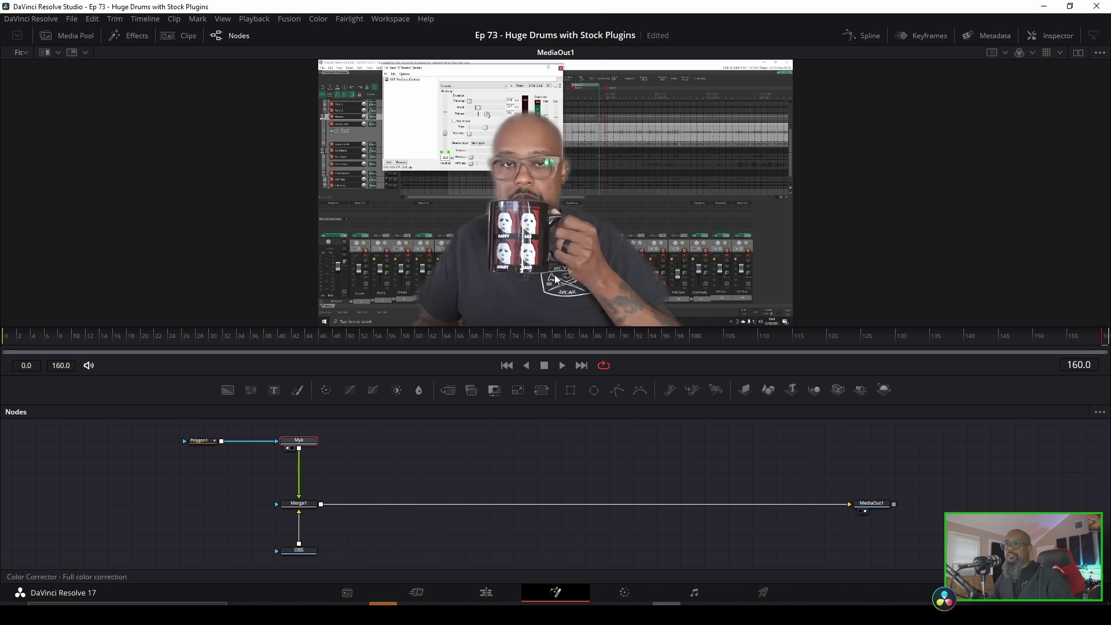
{"action": "left_click_drag", "start_coordinate": [307, 458], "coordinate": [308, 472]}
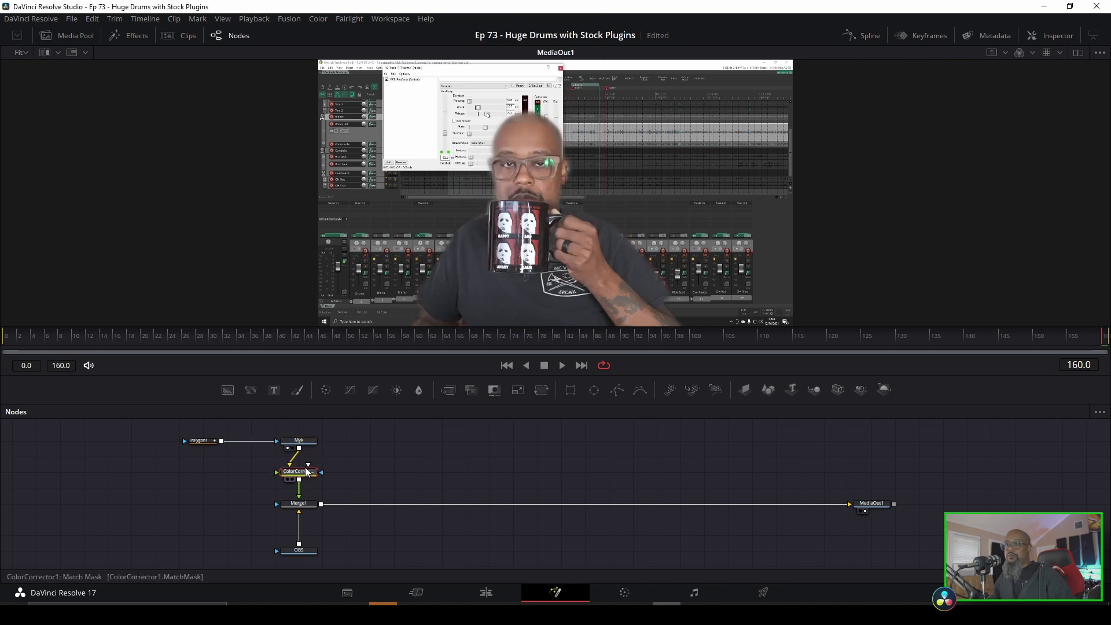
{"action": "left_click", "coordinate": [1052, 36]}
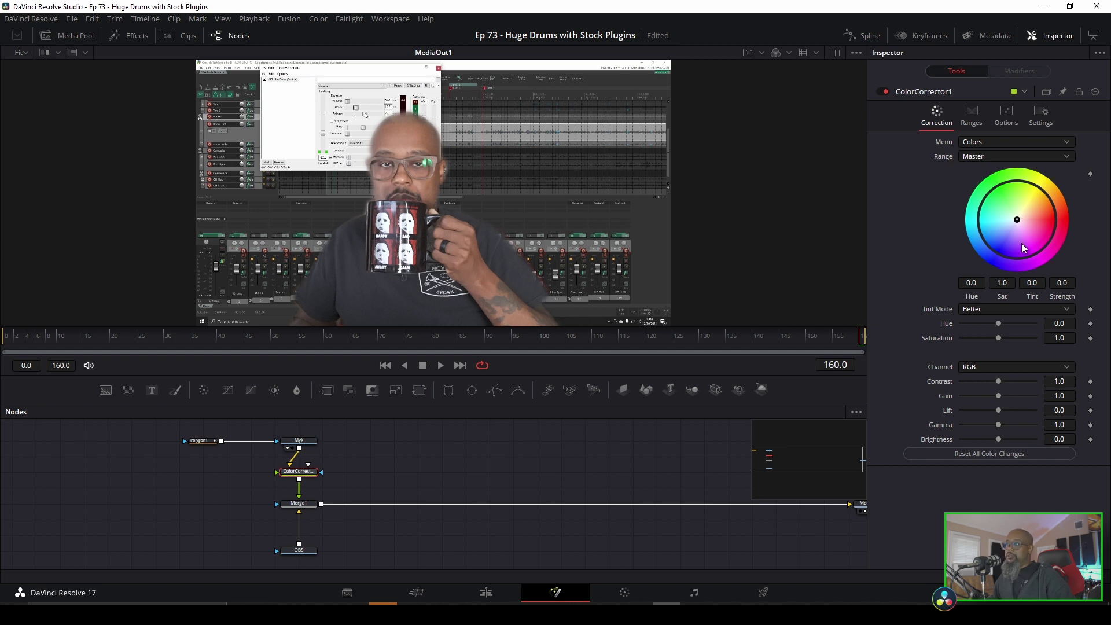
Step: Try a green master tint on the Color Corrector and reset the node to its defaults
{"action": "mouse_move", "coordinate": [1017, 220]}
{"action": "left_mouse_down"}
{"action": "mouse_move", "coordinate": [991, 213]}
{"action": "mouse_move", "coordinate": [1062, 207]}
{"action": "mouse_move", "coordinate": [1016, 264]}
{"action": "mouse_move", "coordinate": [1009, 202]}
{"action": "left_mouse_up"}
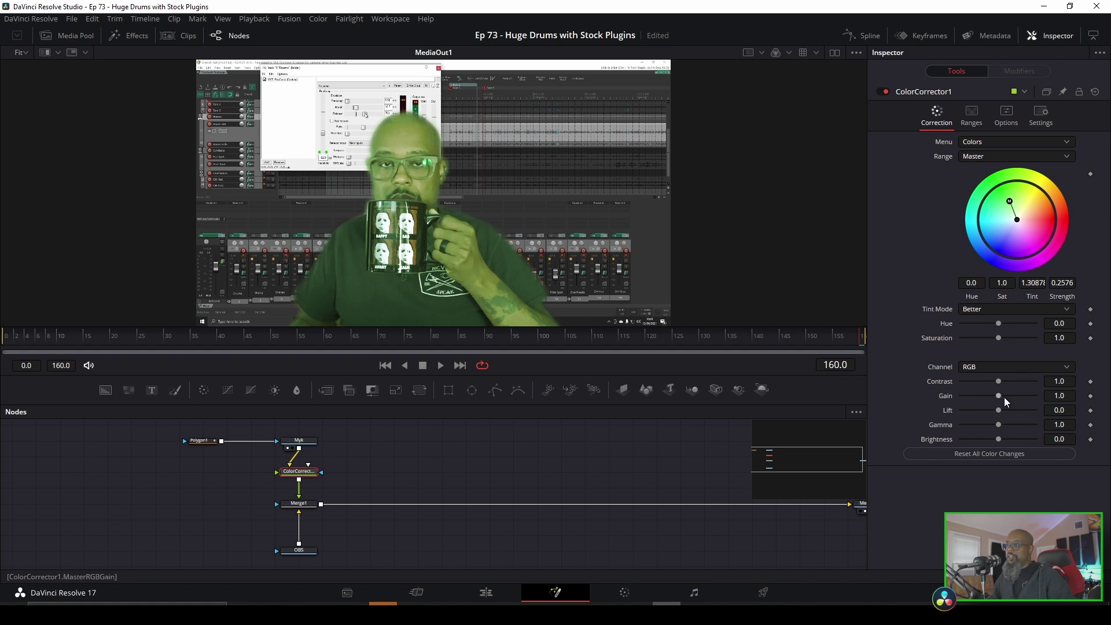
{"action": "left_click", "coordinate": [1096, 92]}
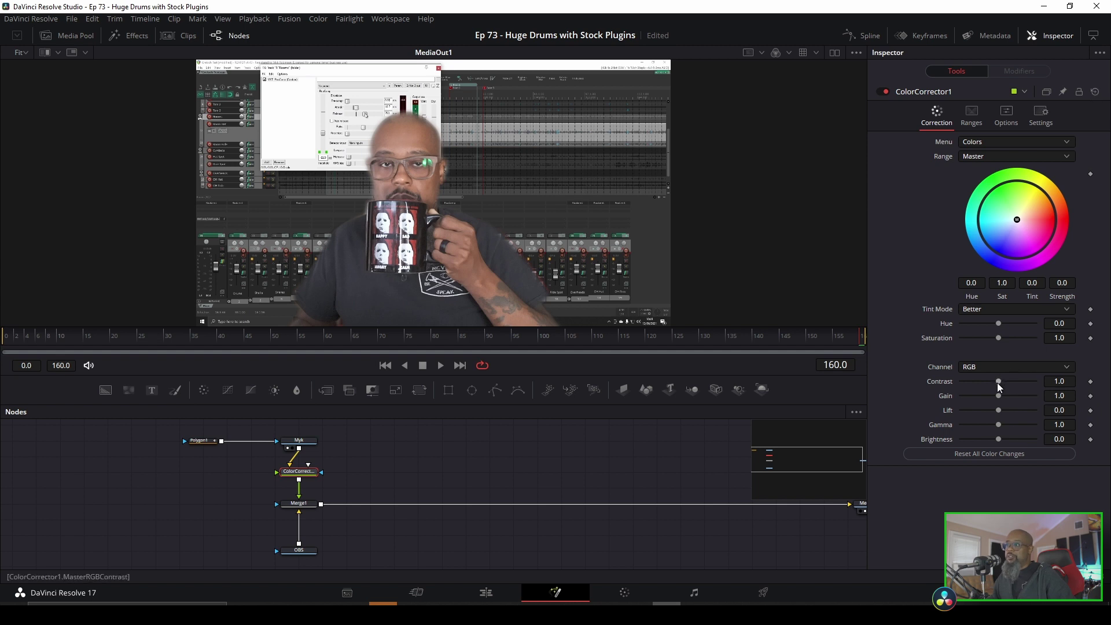
Step: Lower the Color Corrector's Contrast to 0.72 and enable Pre-Divide / Post-Multiply to confine the correction to the cutout
{"action": "left_click_drag", "start_coordinate": [997, 382], "coordinate": [989, 383]}
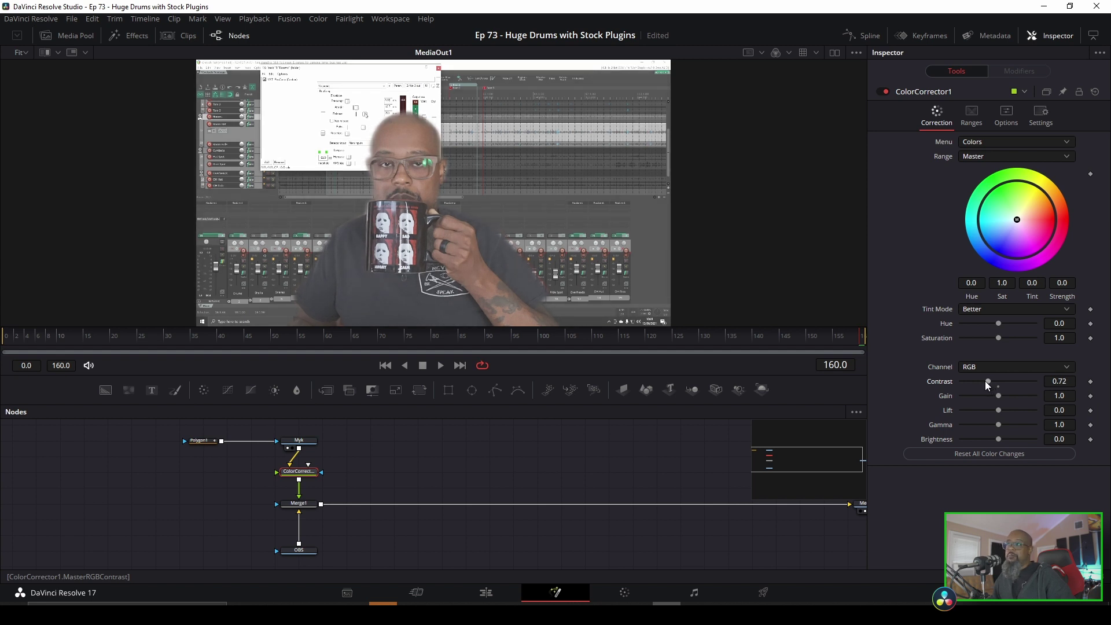
{"action": "left_click", "coordinate": [1009, 117]}
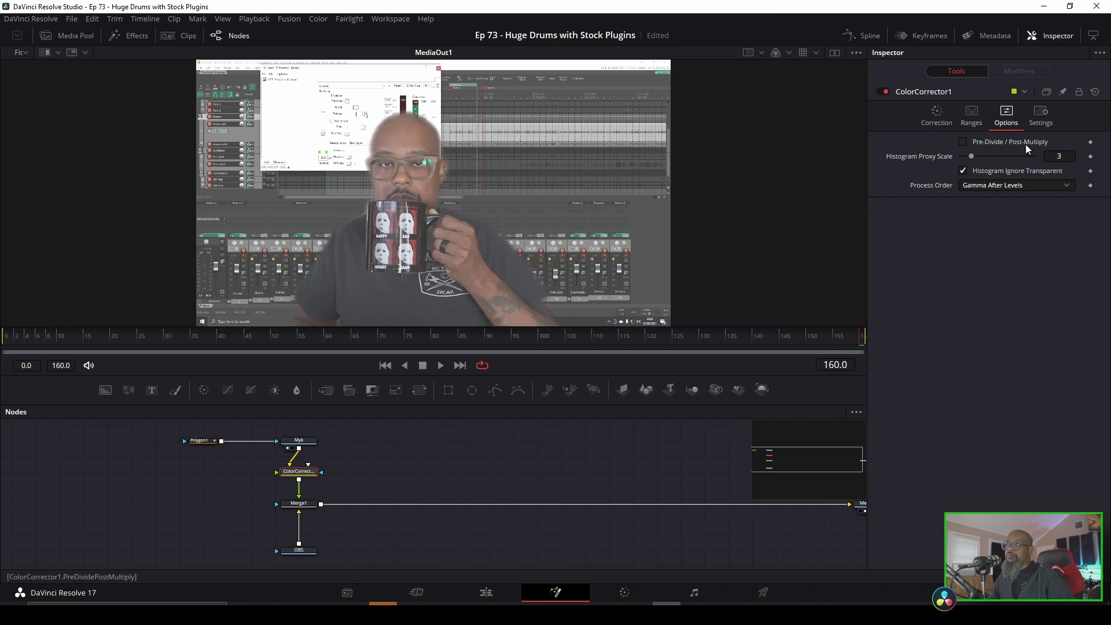
{"action": "left_click", "coordinate": [963, 142]}
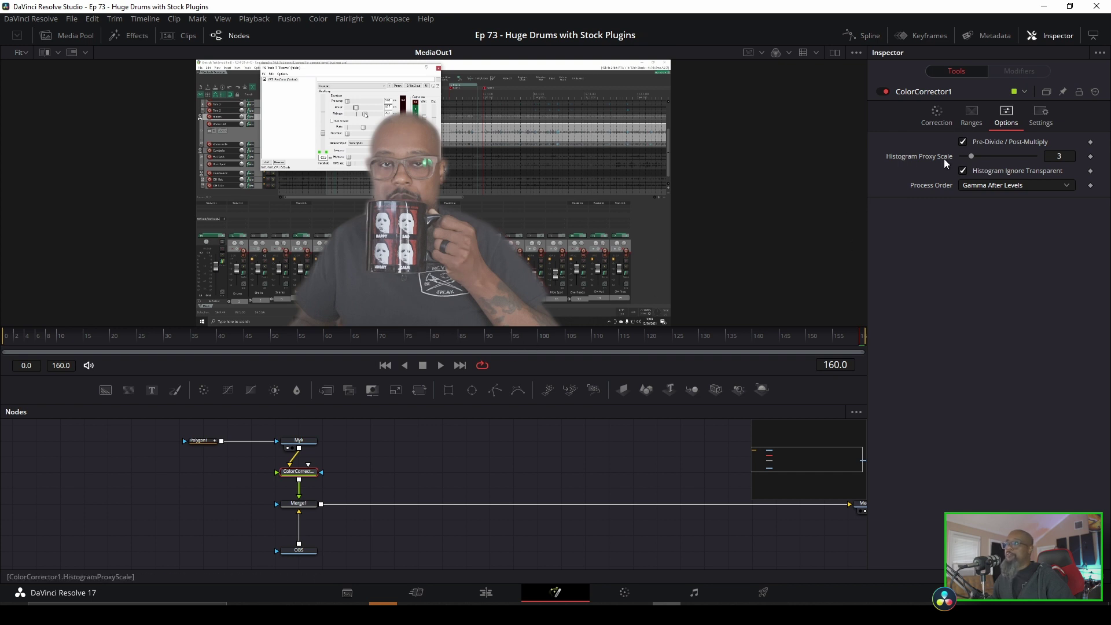
Step: Set the Color Corrector's Contrast to 0.884 and Brightness to -0.059
{"action": "left_click", "coordinate": [936, 116]}
{"action": "left_click", "coordinate": [991, 381]}
{"action": "left_click_drag", "start_coordinate": [991, 380], "coordinate": [993, 380]}
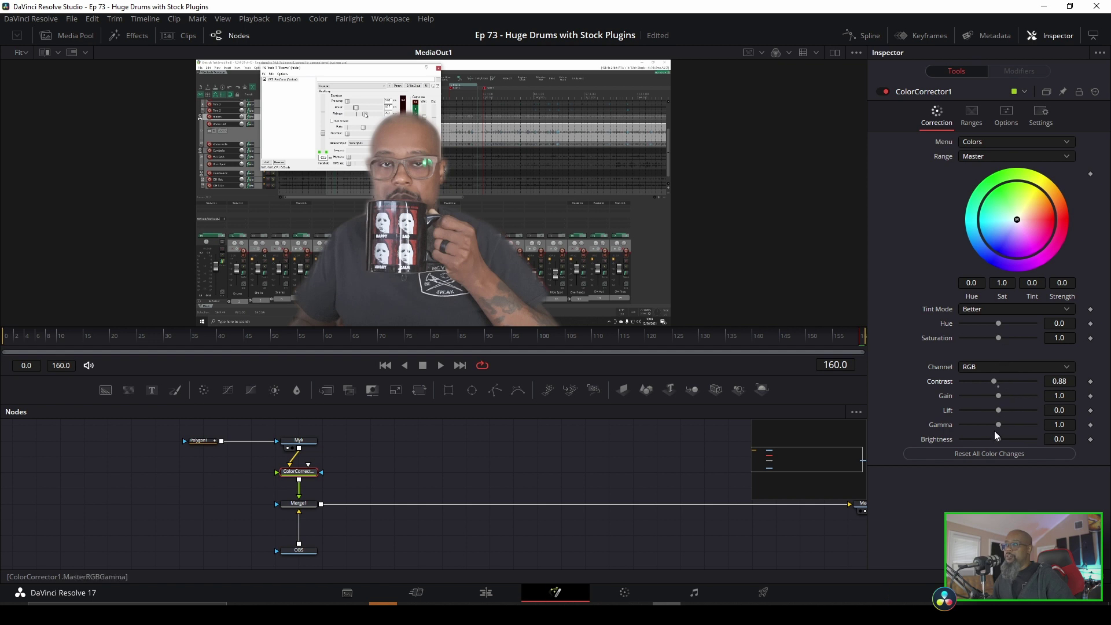
{"action": "left_click_drag", "start_coordinate": [995, 439], "coordinate": [995, 439]}
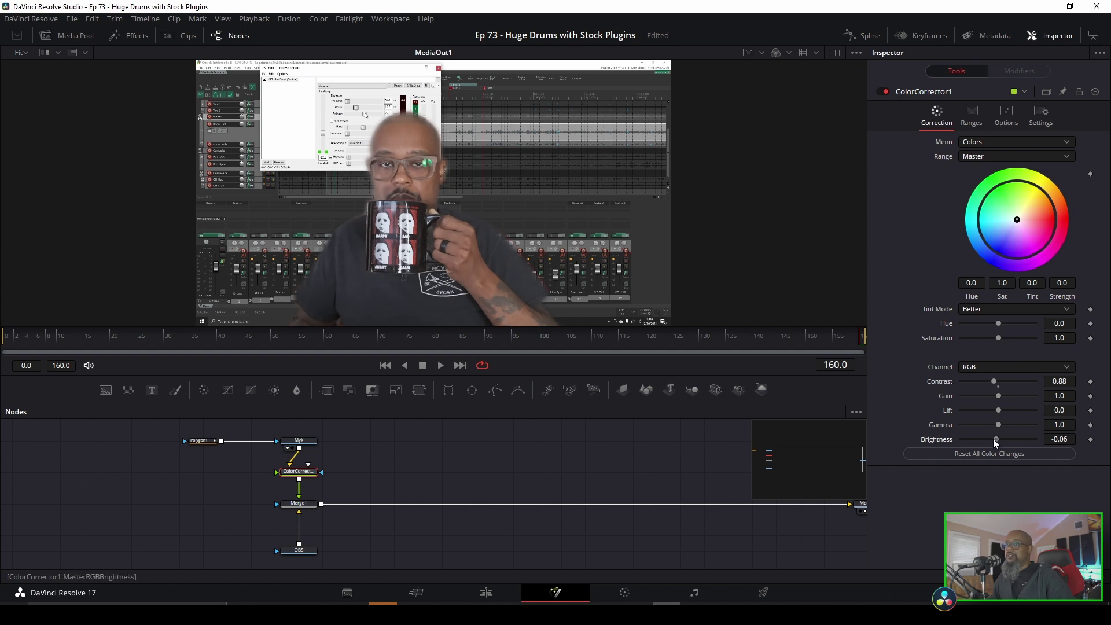
{"action": "left_click_drag", "start_coordinate": [993, 439], "coordinate": [994, 438]}
{"action": "left_click_drag", "start_coordinate": [1061, 381], "coordinate": [1063, 381]}
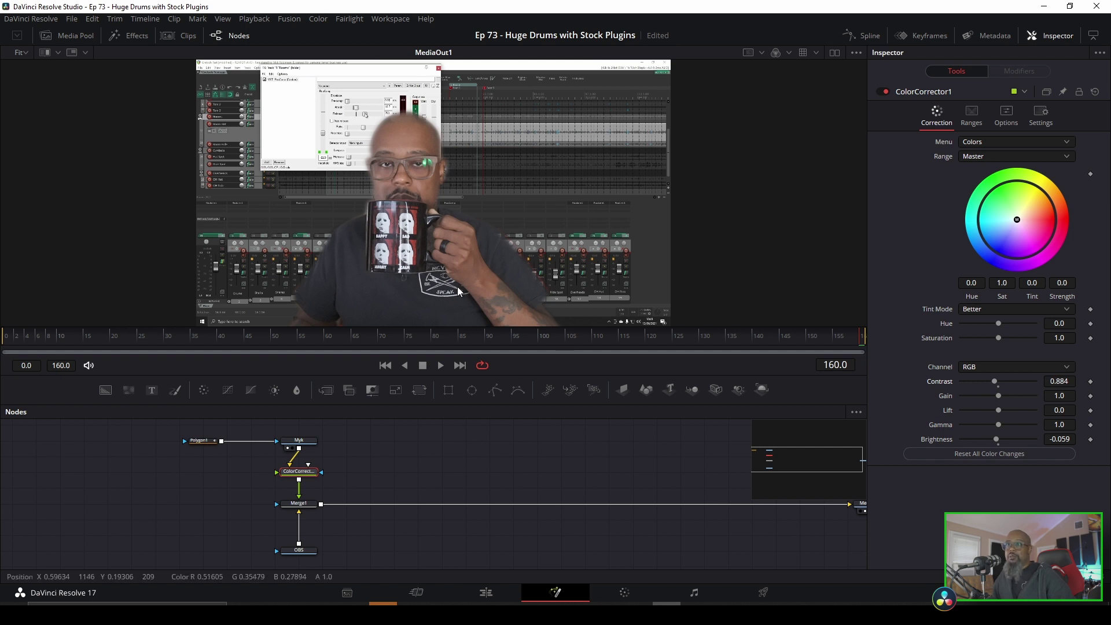
Step: Move the camera node higher in the graph and shift the cutout right with Merge1's Center at about X 0.746, Y 0.498
{"action": "left_click", "coordinate": [308, 444]}
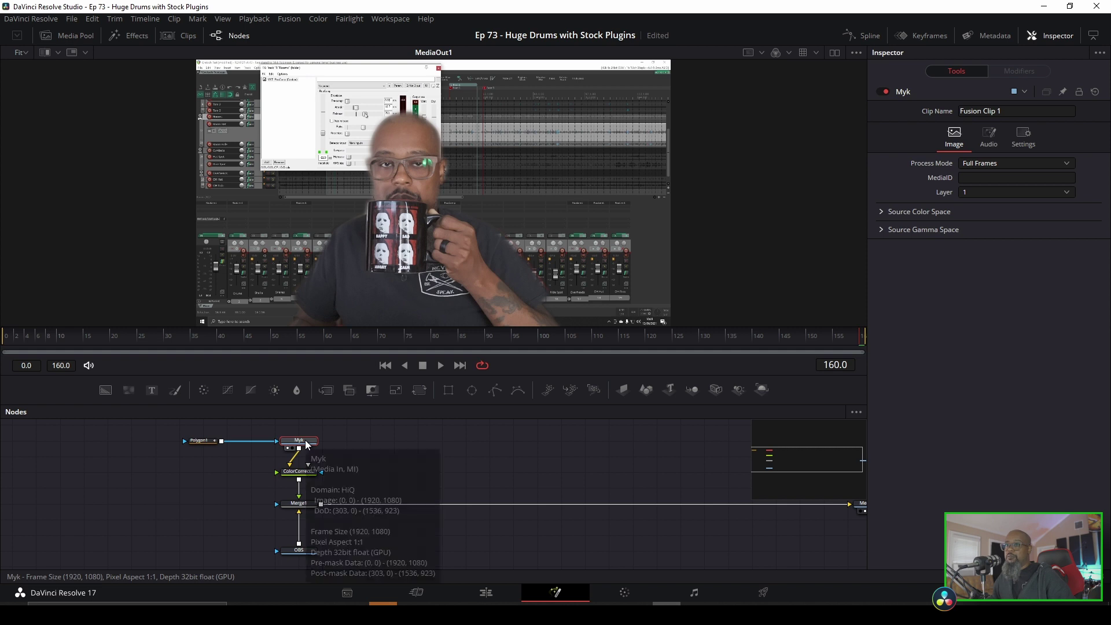
{"action": "left_click", "coordinate": [304, 507]}
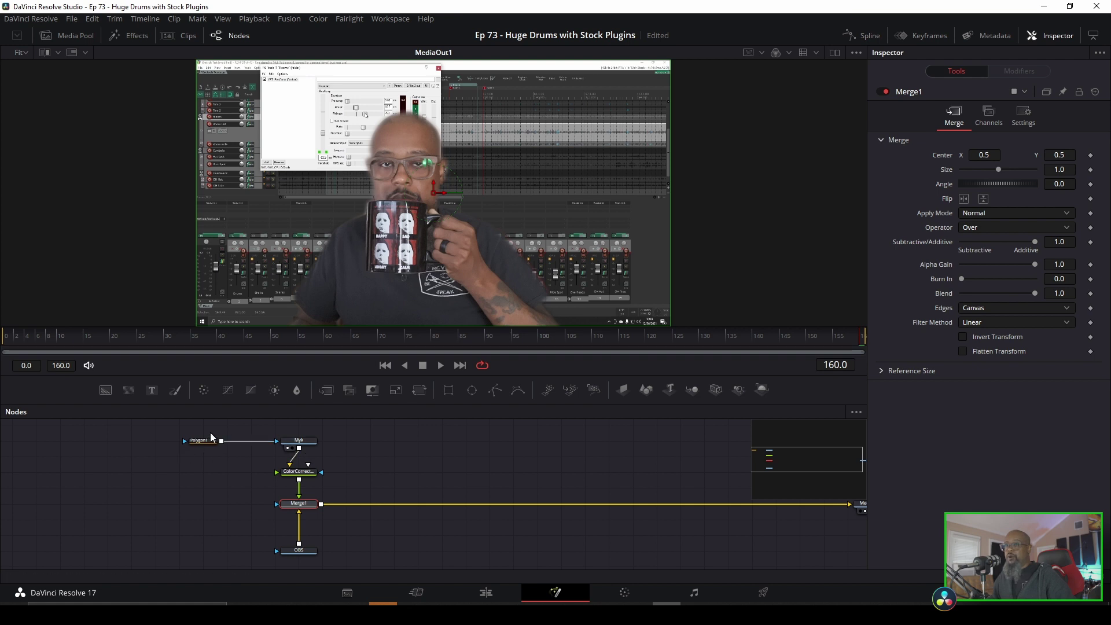
{"action": "left_click_drag", "start_coordinate": [301, 449], "coordinate": [300, 433]}
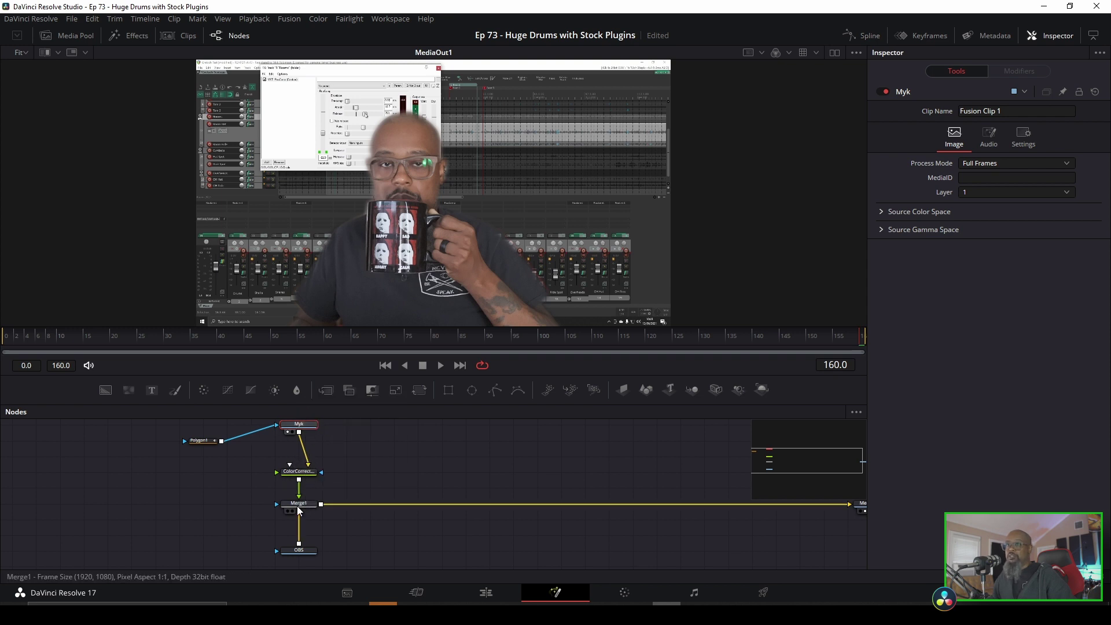
{"action": "left_click", "coordinate": [301, 506]}
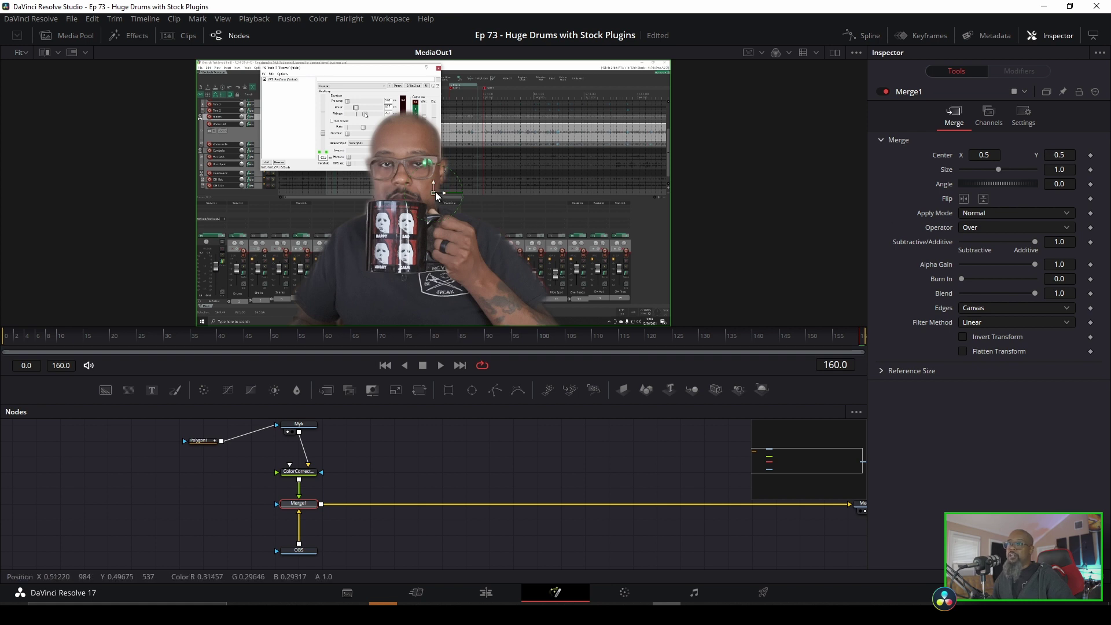
{"action": "left_click_drag", "start_coordinate": [433, 193], "coordinate": [550, 193]}
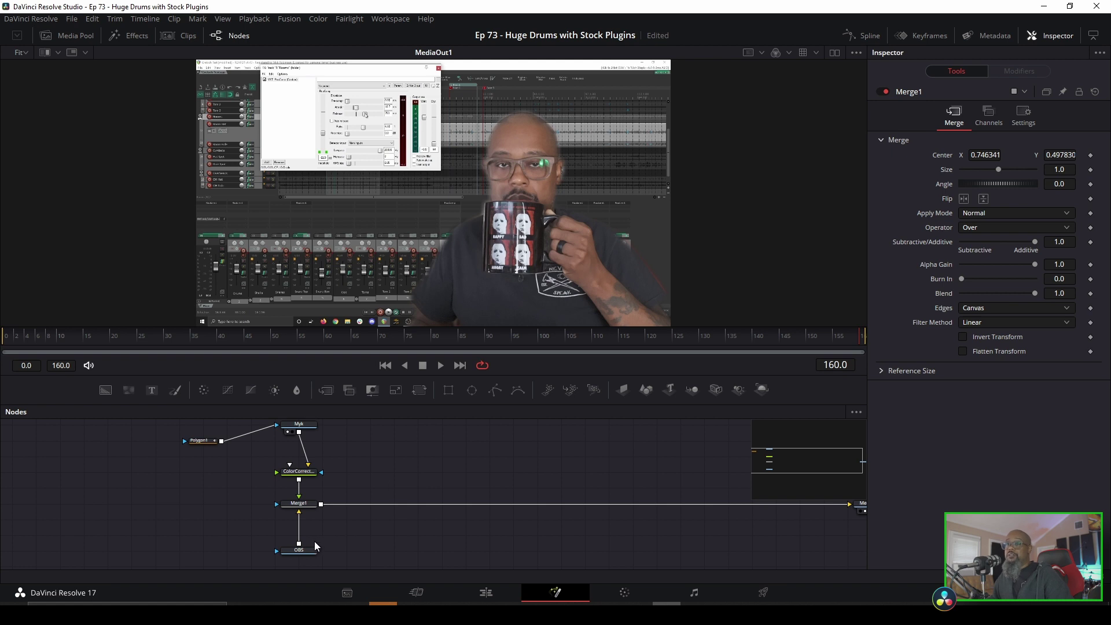
Step: Add an unconnected Background node left of Merge1, restore the dual viewers, and load the new node into the first viewer
{"action": "left_click_drag", "start_coordinate": [106, 389], "coordinate": [130, 508]}
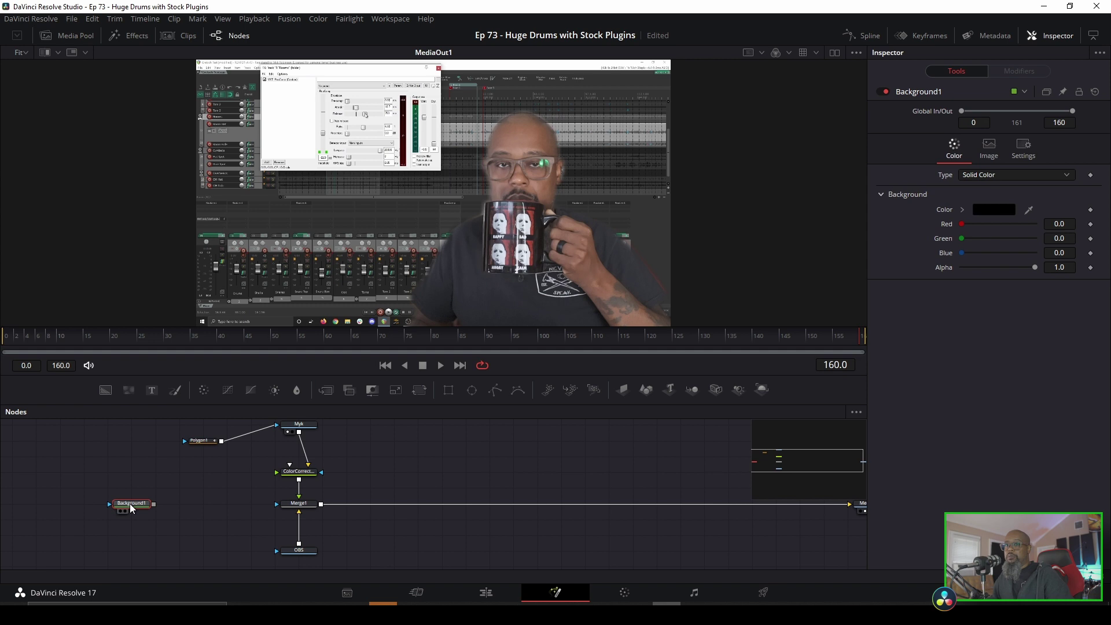
{"action": "left_click", "coordinate": [833, 53]}
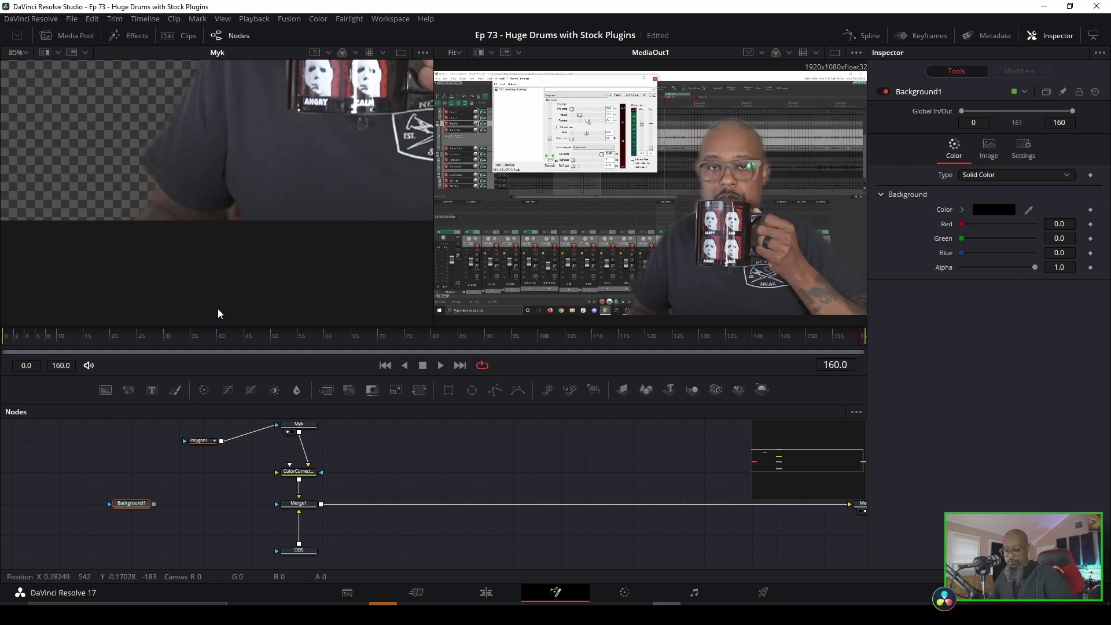
{"action": "key", "text": "shift+f"}
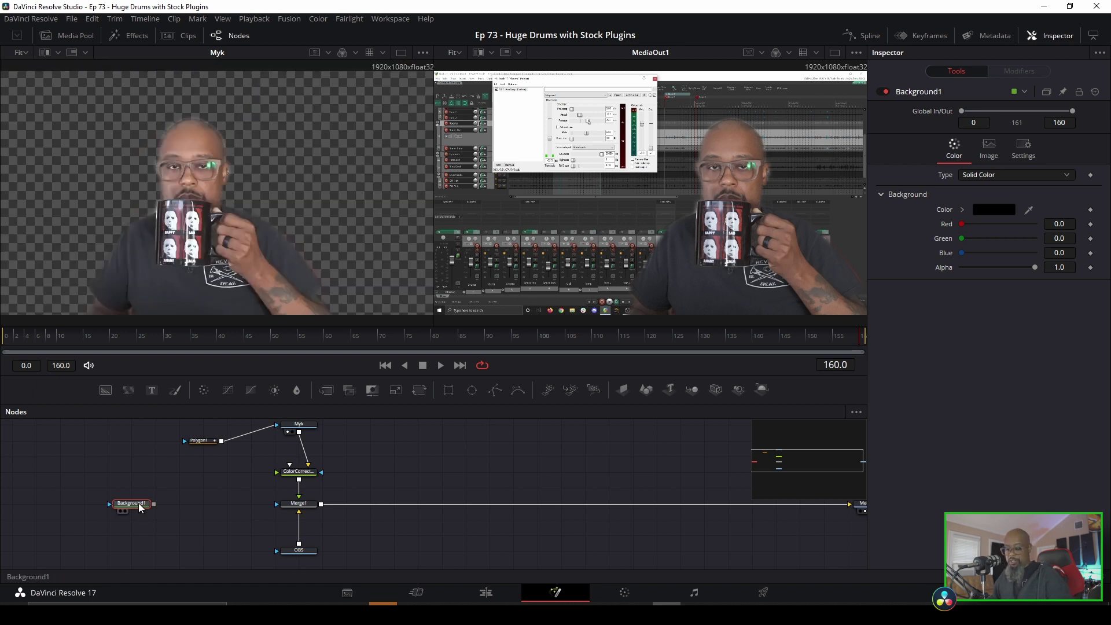
{"action": "key", "text": "1"}
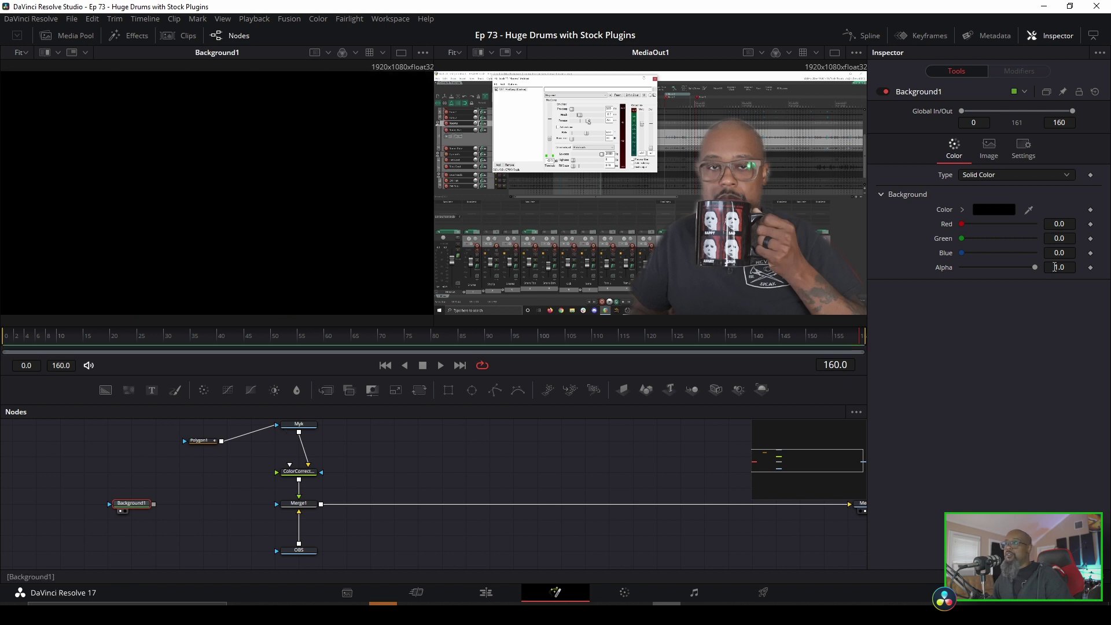
Step: Set the Background node's solid color to magenta, about Red 0.839, Green 0.188 and Blue 0.863
{"action": "left_click", "coordinate": [996, 210]}
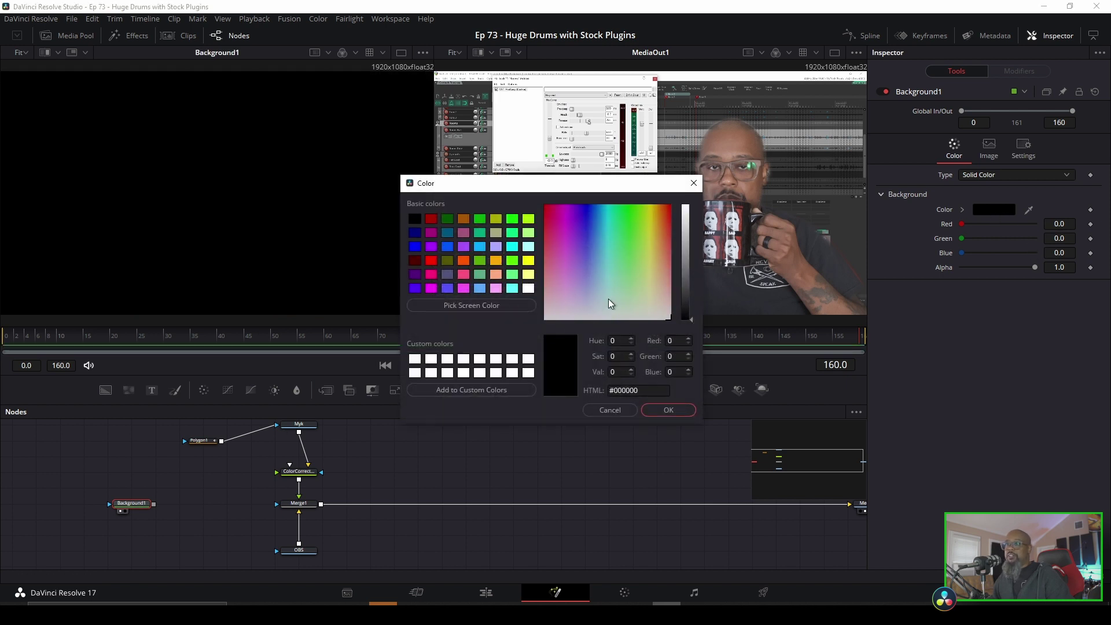
{"action": "left_click", "coordinate": [566, 232]}
{"action": "left_click_drag", "start_coordinate": [689, 266], "coordinate": [685, 220]}
{"action": "left_click", "coordinate": [669, 410]}
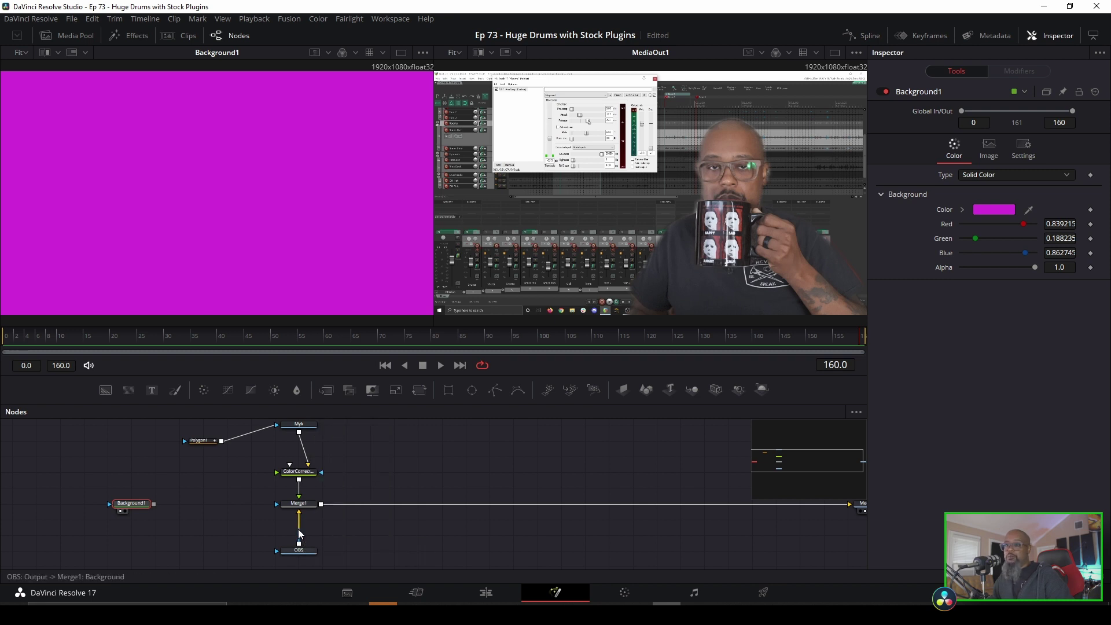
Step: Detach OBS from Merge1, merge the magenta Background over OBS, and feed that merge into Merge1's background
{"action": "left_click_drag", "start_coordinate": [299, 534], "coordinate": [67, 553]}
{"action": "left_click_drag", "start_coordinate": [137, 507], "coordinate": [89, 508]}
{"action": "left_click", "coordinate": [89, 508]}
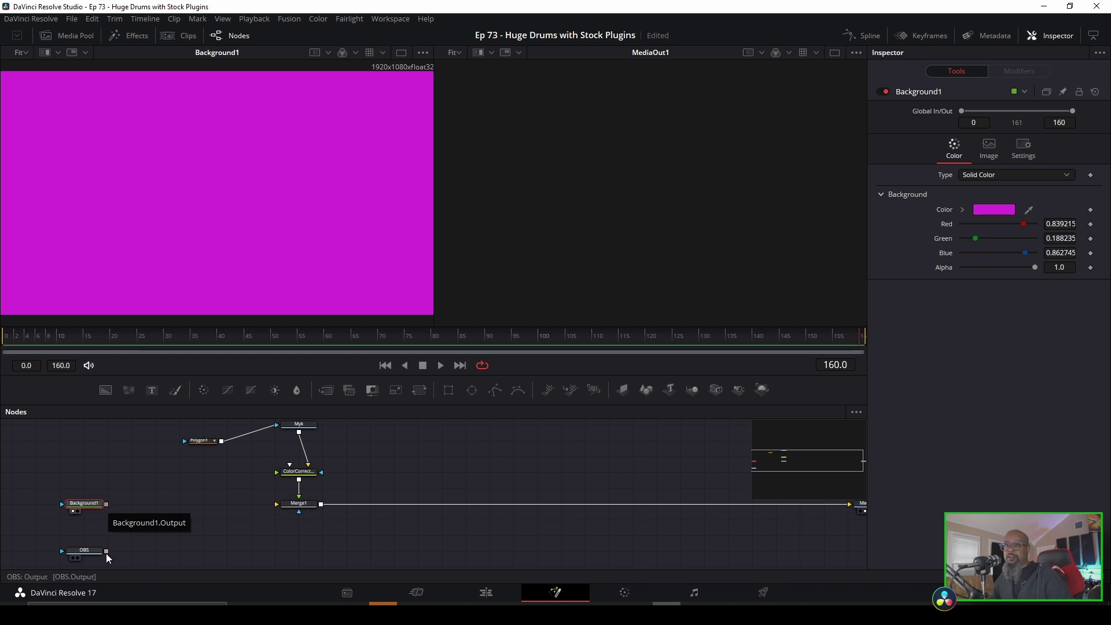
{"action": "left_click_drag", "start_coordinate": [105, 505], "coordinate": [107, 551]}
{"action": "left_click_drag", "start_coordinate": [81, 498], "coordinate": [128, 497]}
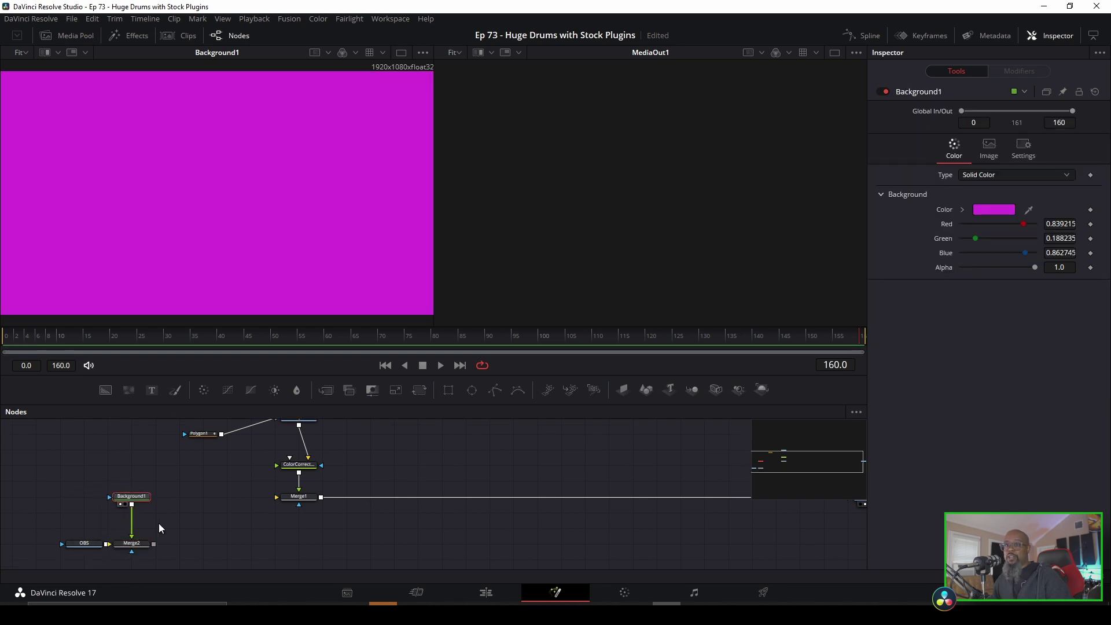
{"action": "left_click_drag", "start_coordinate": [153, 545], "coordinate": [279, 498]}
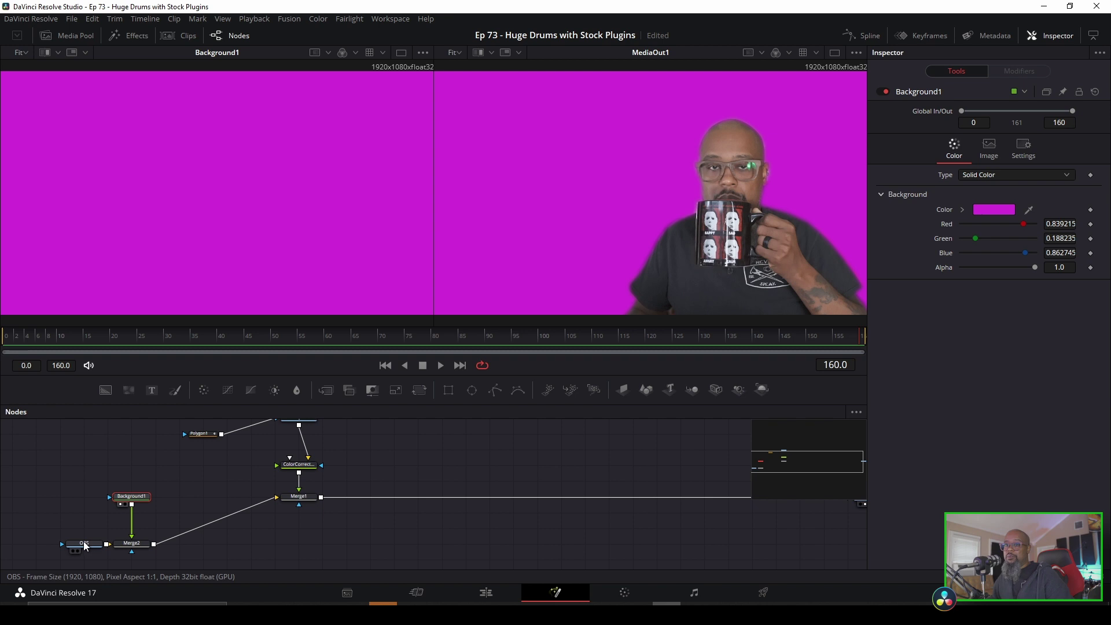
Step: Mask the magenta Background with an inverted Rectangle, Width 0.984 and Height 0.961, to leave a thin frame border
{"action": "left_click_drag", "start_coordinate": [81, 542], "coordinate": [57, 542]}
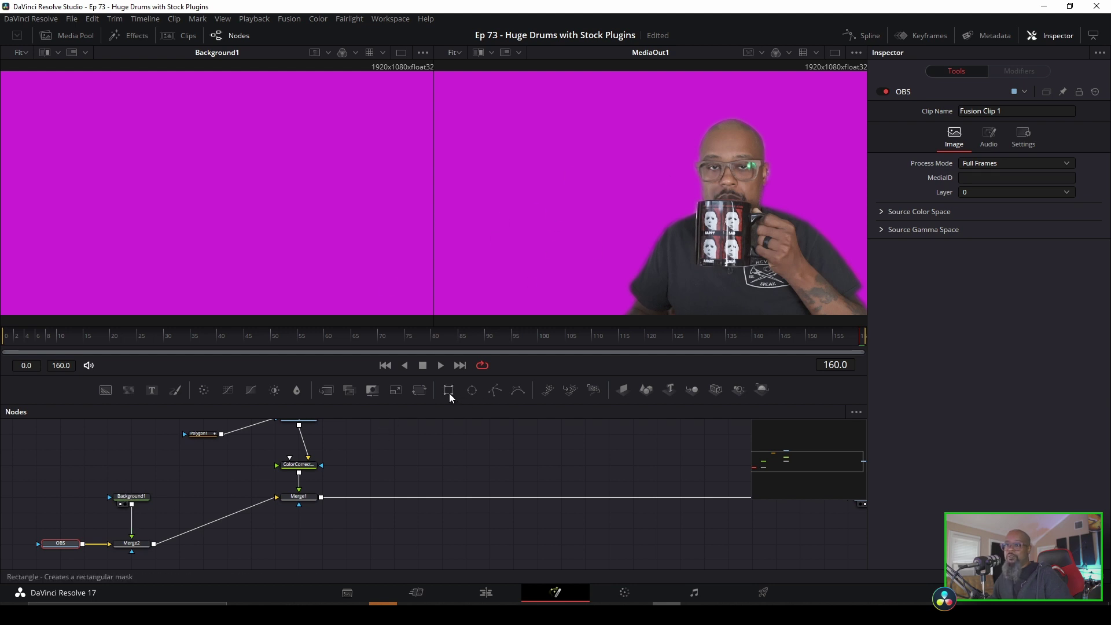
{"action": "left_click_drag", "start_coordinate": [450, 391], "coordinate": [112, 498]}
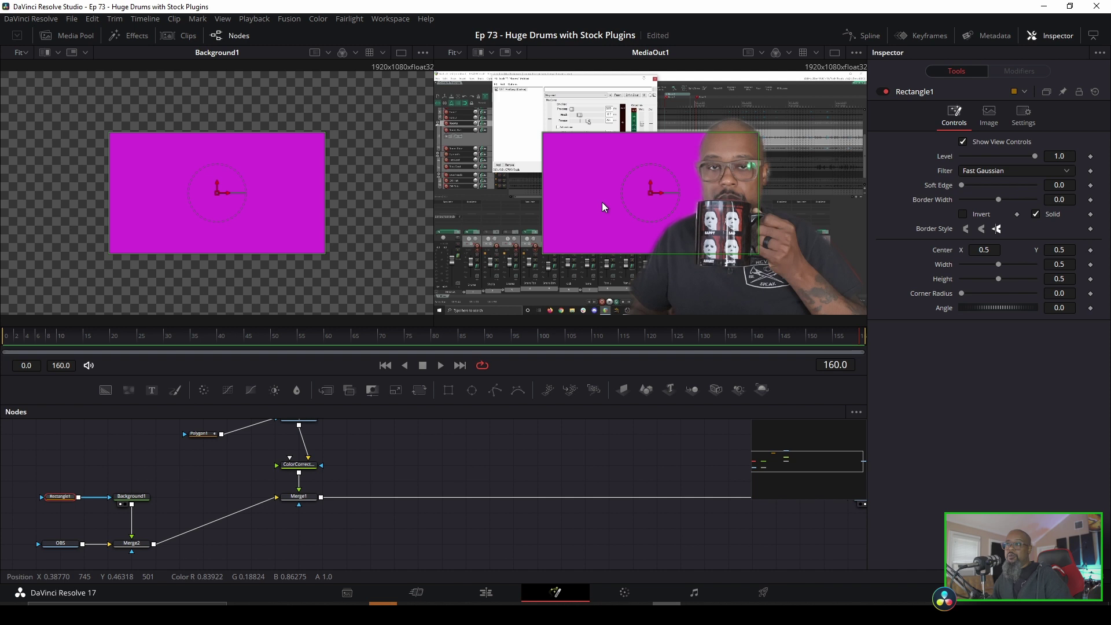
{"action": "left_click", "coordinate": [963, 214]}
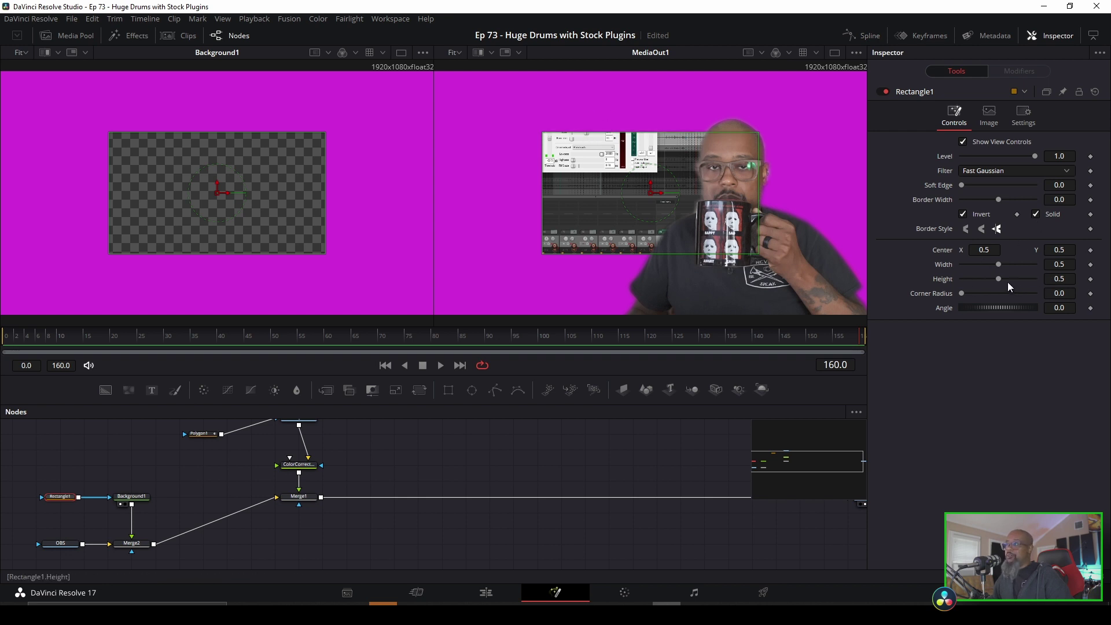
{"action": "left_click_drag", "start_coordinate": [1000, 280], "coordinate": [1037, 264]}
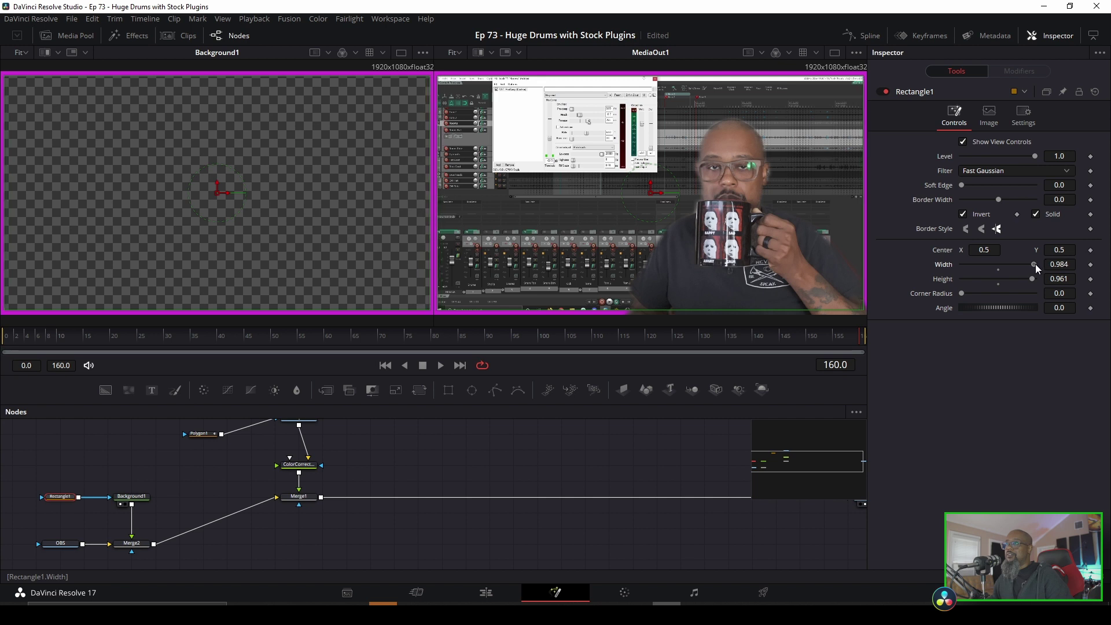
Step: Hide the Inspector, add a Text+ node above the main chain, and merge it over Merge1's output
{"action": "key", "text": "ctrl+shift+i"}
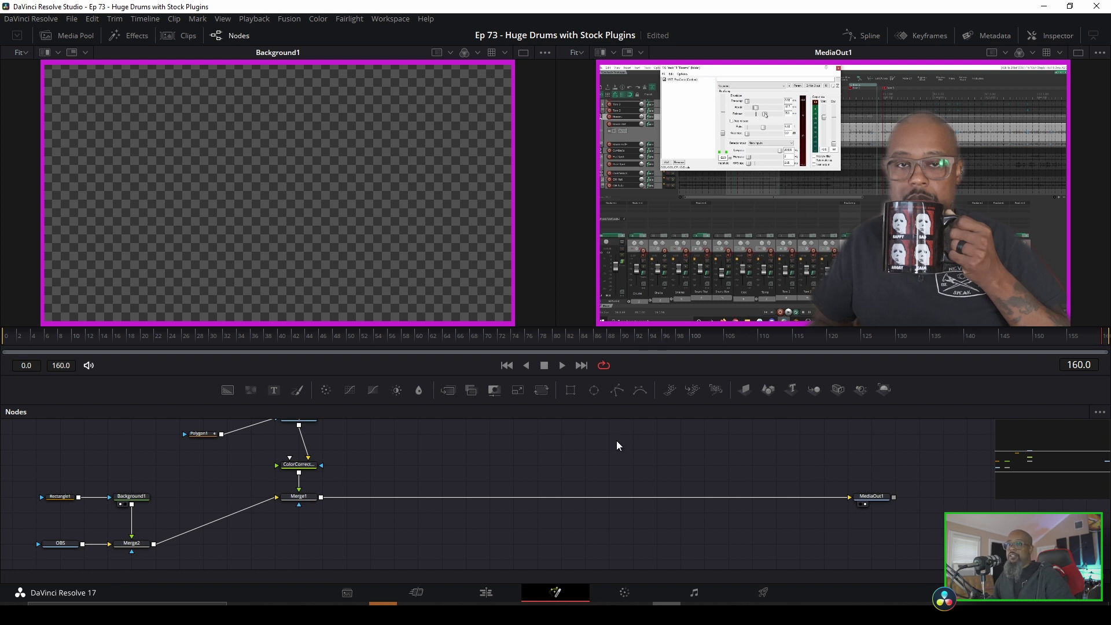
{"action": "left_click_drag", "start_coordinate": [276, 390], "coordinate": [399, 445]}
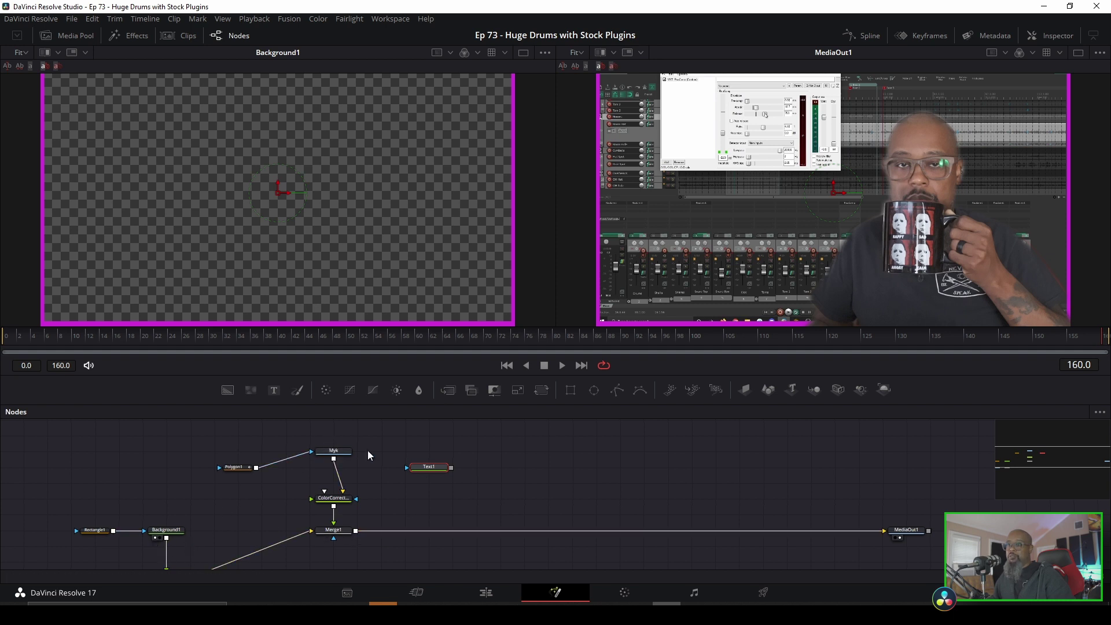
{"action": "left_click_drag", "start_coordinate": [451, 467], "coordinate": [423, 484]}
{"action": "left_click_drag", "start_coordinate": [363, 528], "coordinate": [356, 529]}
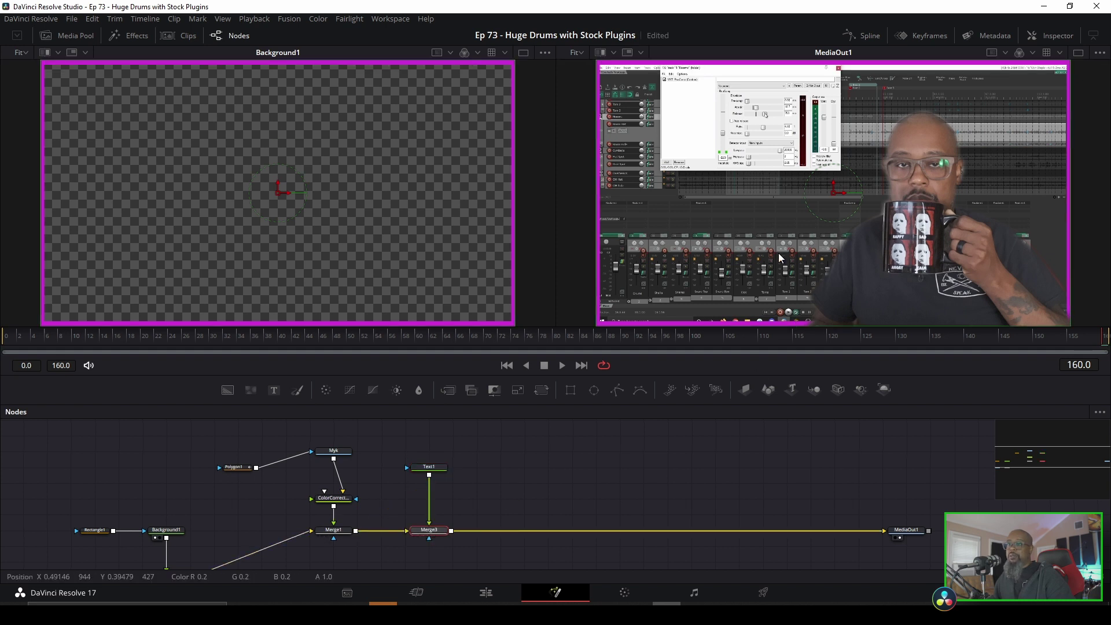
Step: Reopen the Inspector for the new text node and enter "Huge Drum Sounds" as its text
{"action": "left_click", "coordinate": [434, 468]}
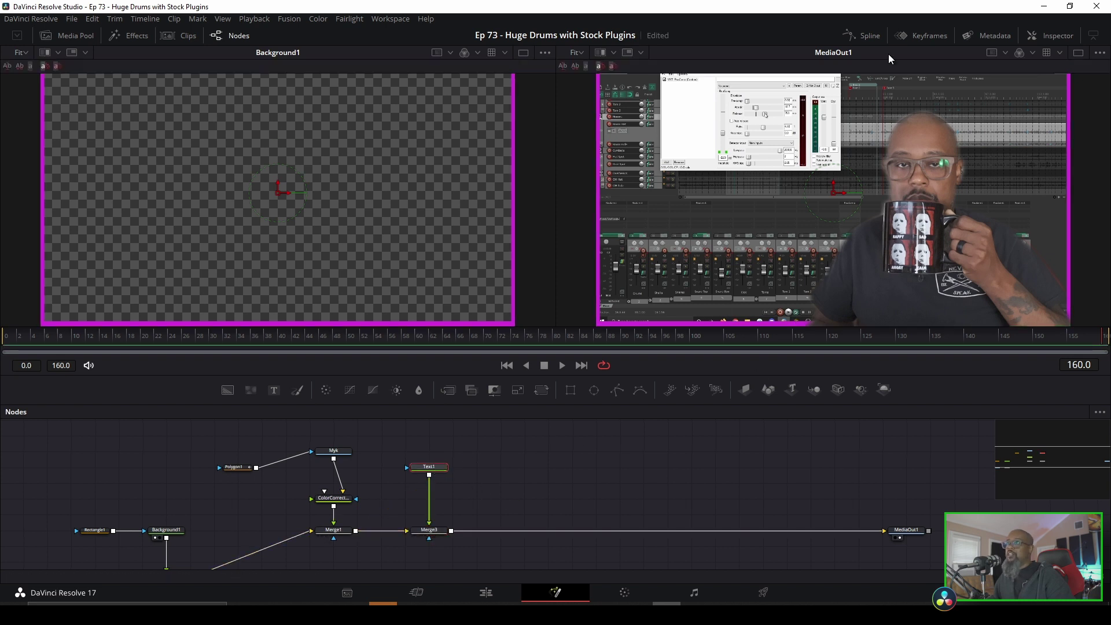
{"action": "left_click", "coordinate": [1058, 36]}
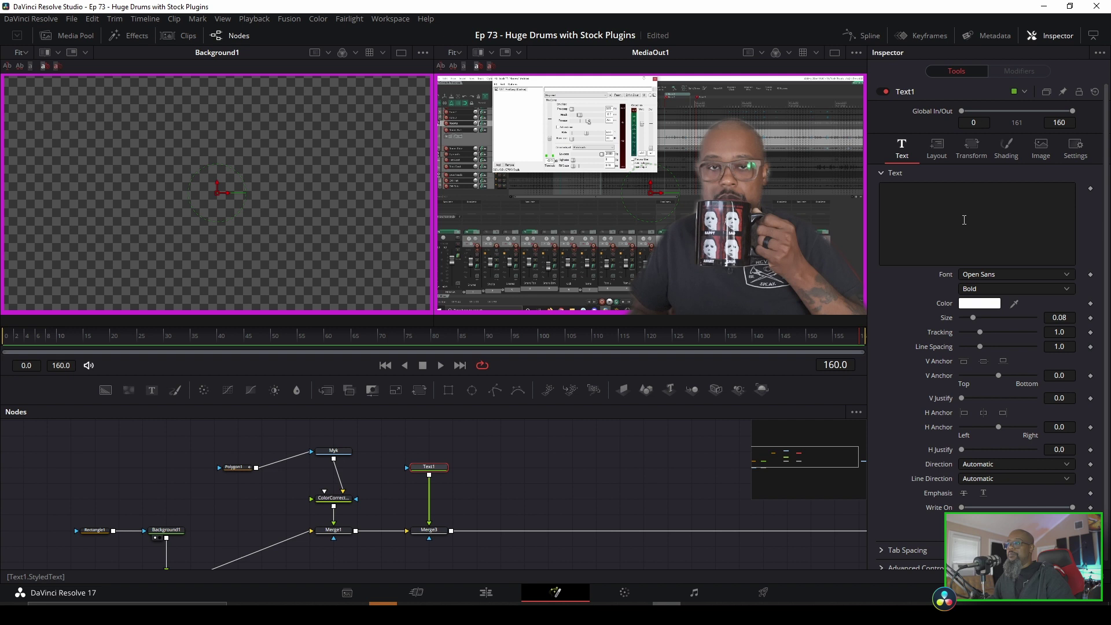
{"action": "left_click", "coordinate": [973, 204]}
{"action": "type", "text": "Huge Drum Sounds"}
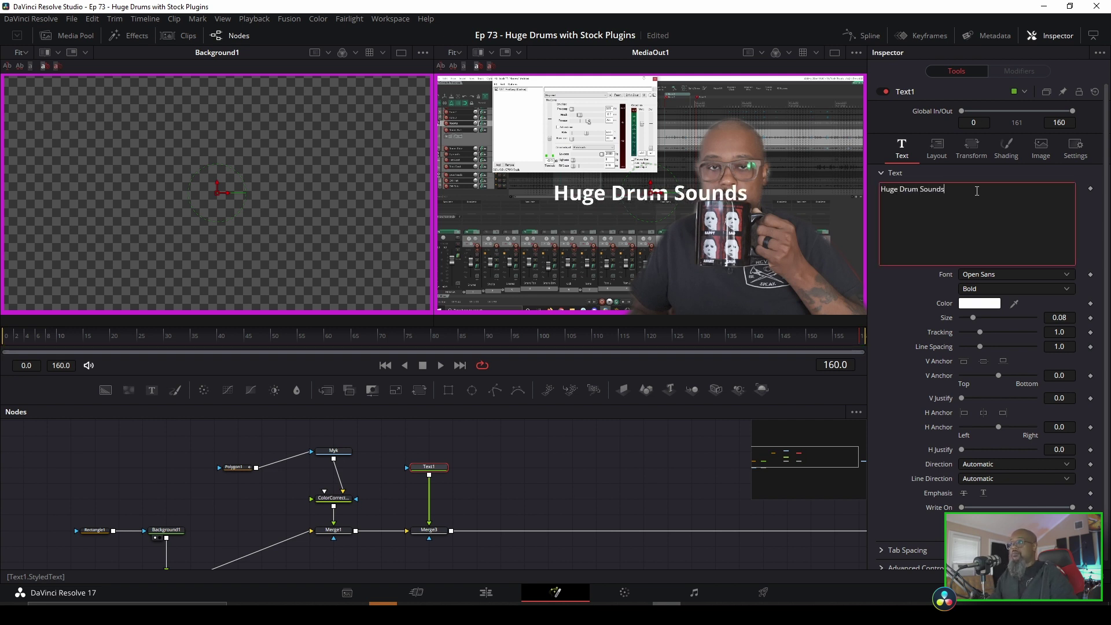
Step: Set the title's font to Bebas and place it beside the presenter near the frame's left edge with H Anchor -1.0
{"action": "left_click", "coordinate": [1061, 277]}
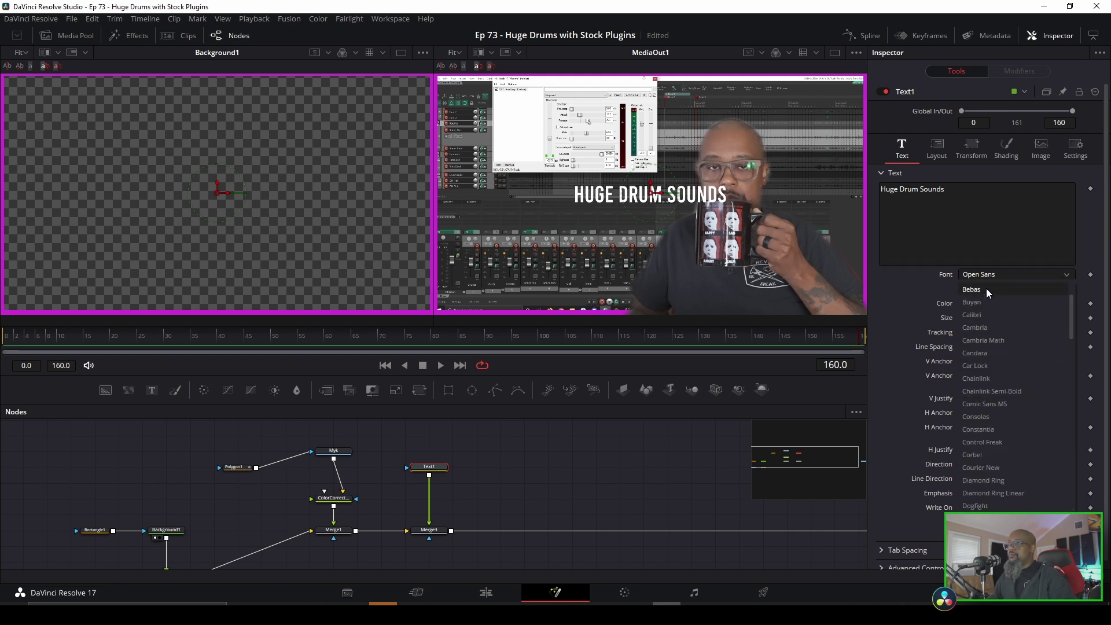
{"action": "left_click", "coordinate": [986, 289]}
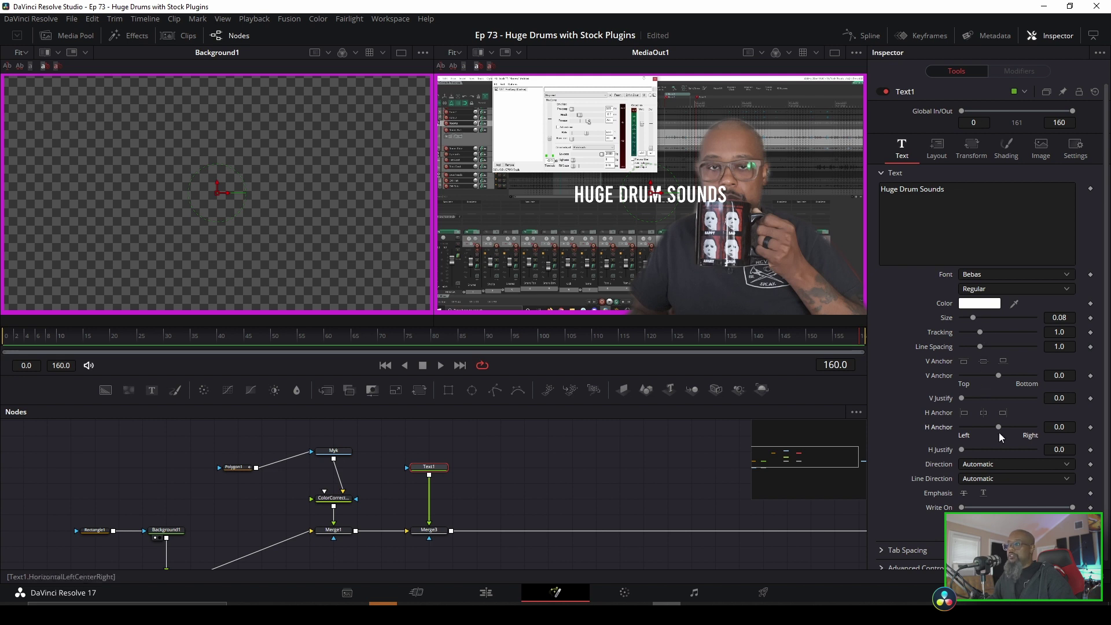
{"action": "left_click_drag", "start_coordinate": [999, 427], "coordinate": [929, 425]}
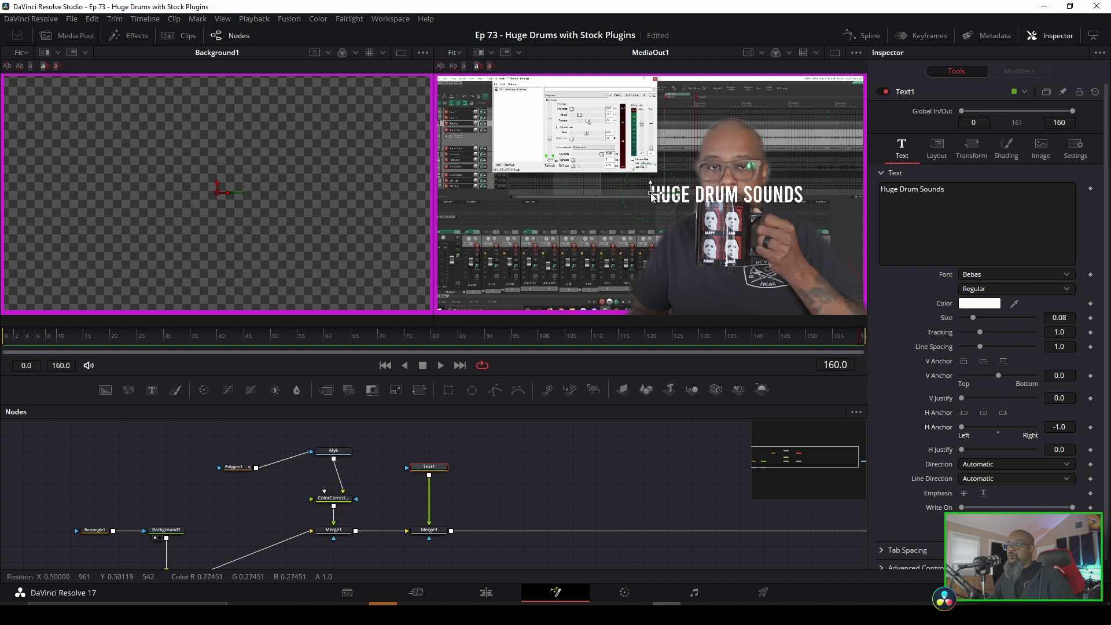
{"action": "left_click_drag", "start_coordinate": [651, 197], "coordinate": [494, 202]}
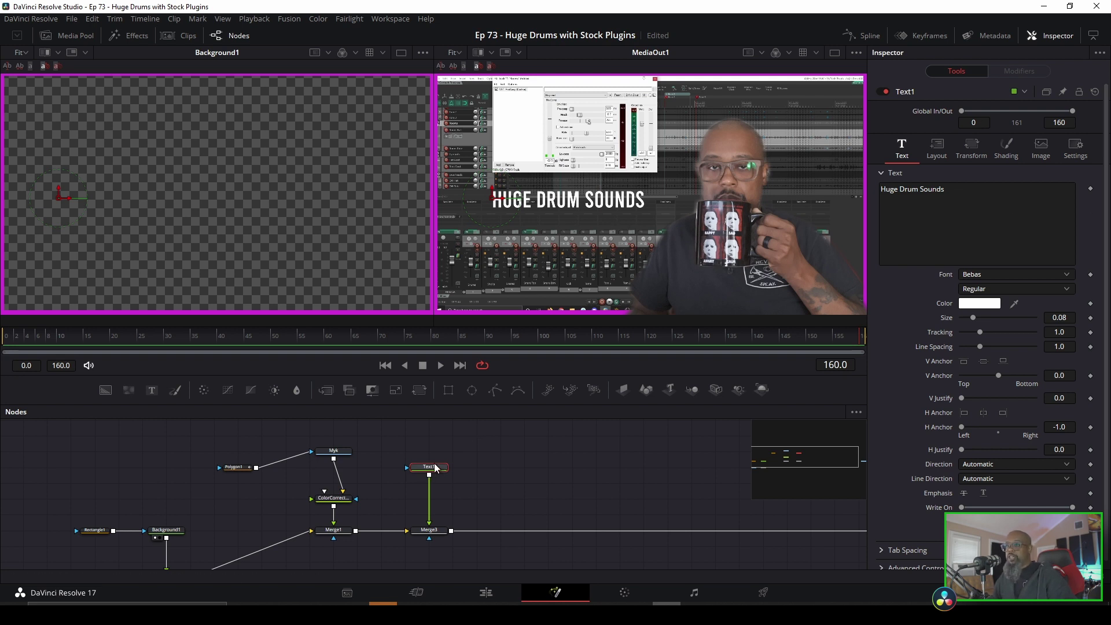
Step: Enable the title's shading element 3, Black Shadow, lower its Opacity to 0.732, and return to the text settings
{"action": "left_click", "coordinate": [1007, 149]}
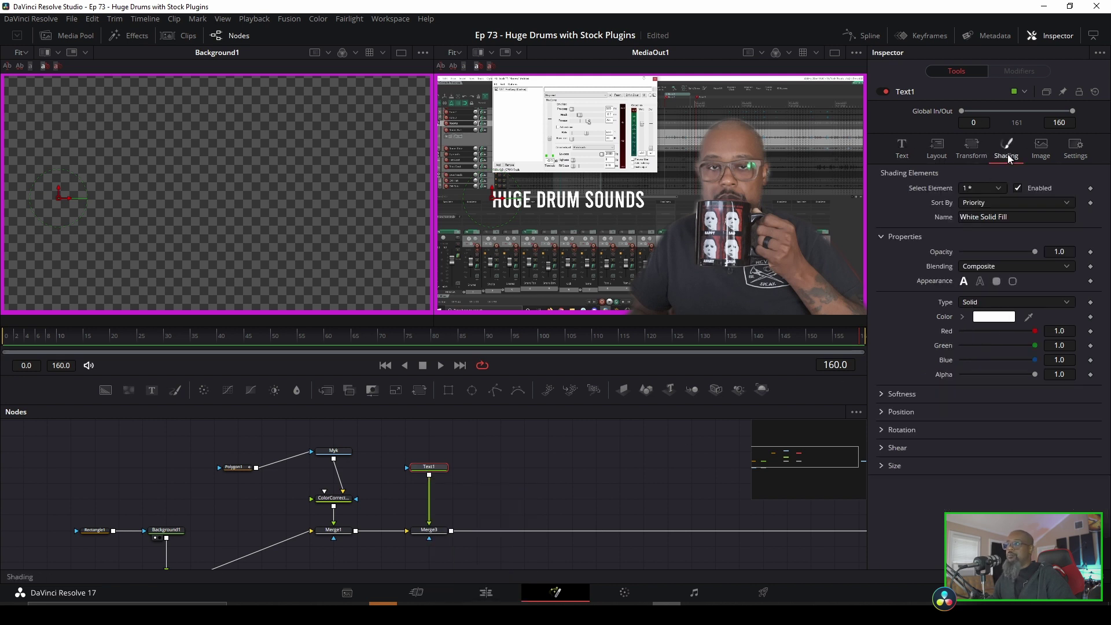
{"action": "left_click", "coordinate": [997, 189]}
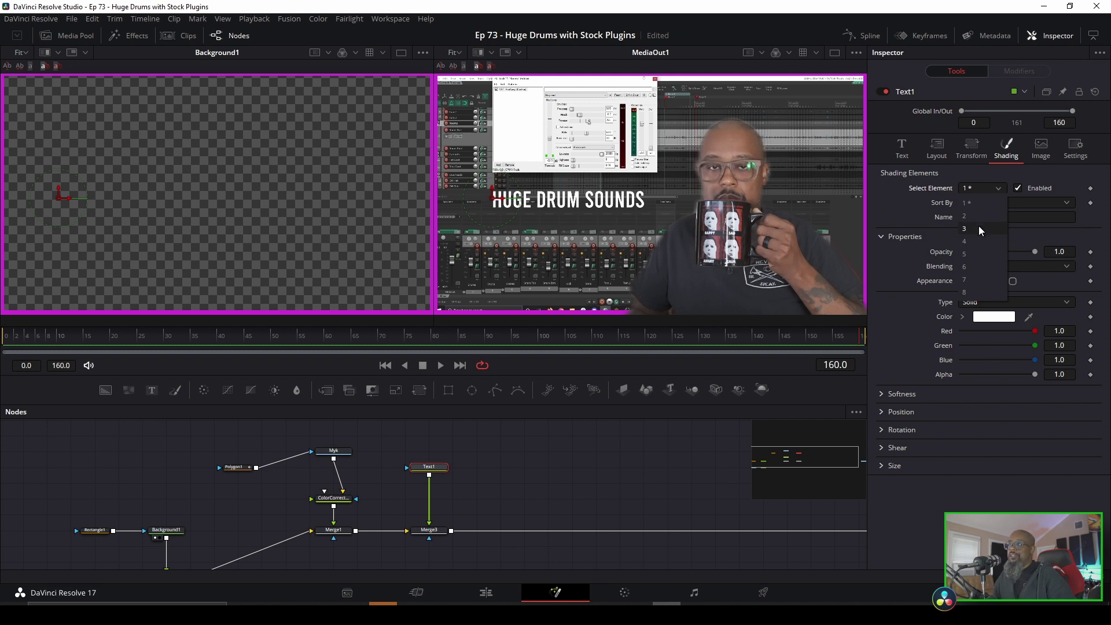
{"action": "left_click", "coordinate": [978, 229]}
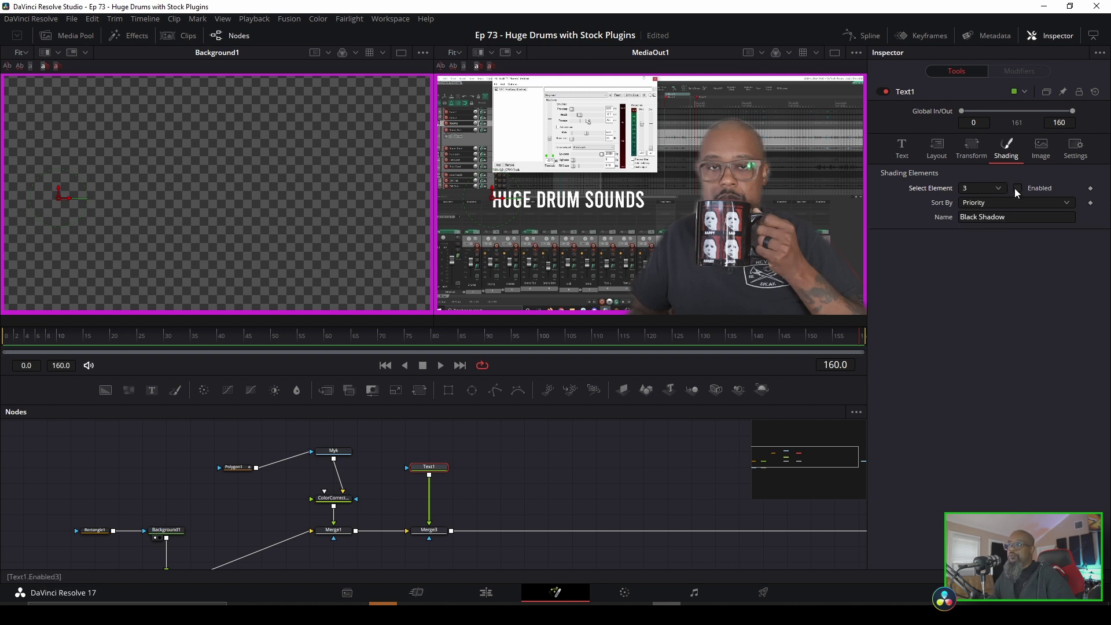
{"action": "left_click", "coordinate": [1017, 188]}
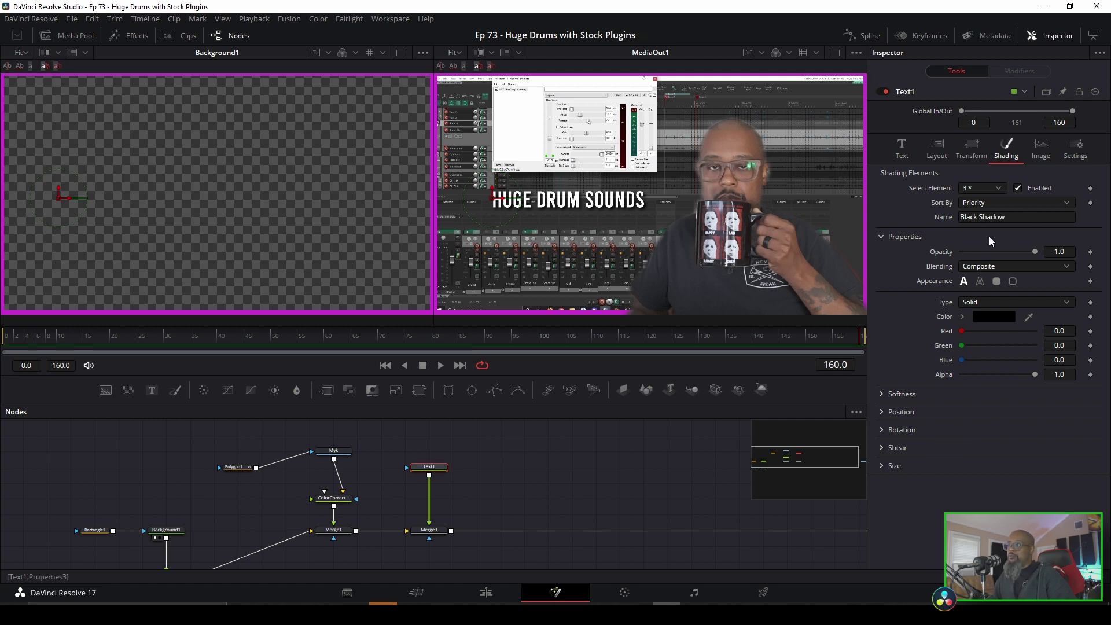
{"action": "left_click", "coordinate": [884, 393]}
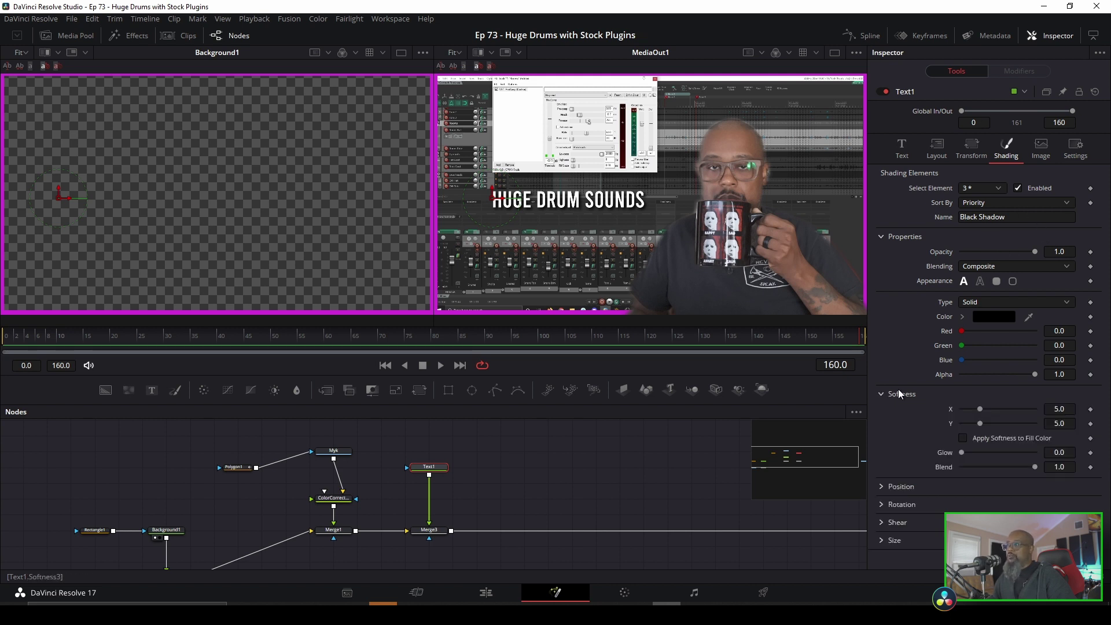
{"action": "left_click_drag", "start_coordinate": [1033, 251], "coordinate": [1013, 251]}
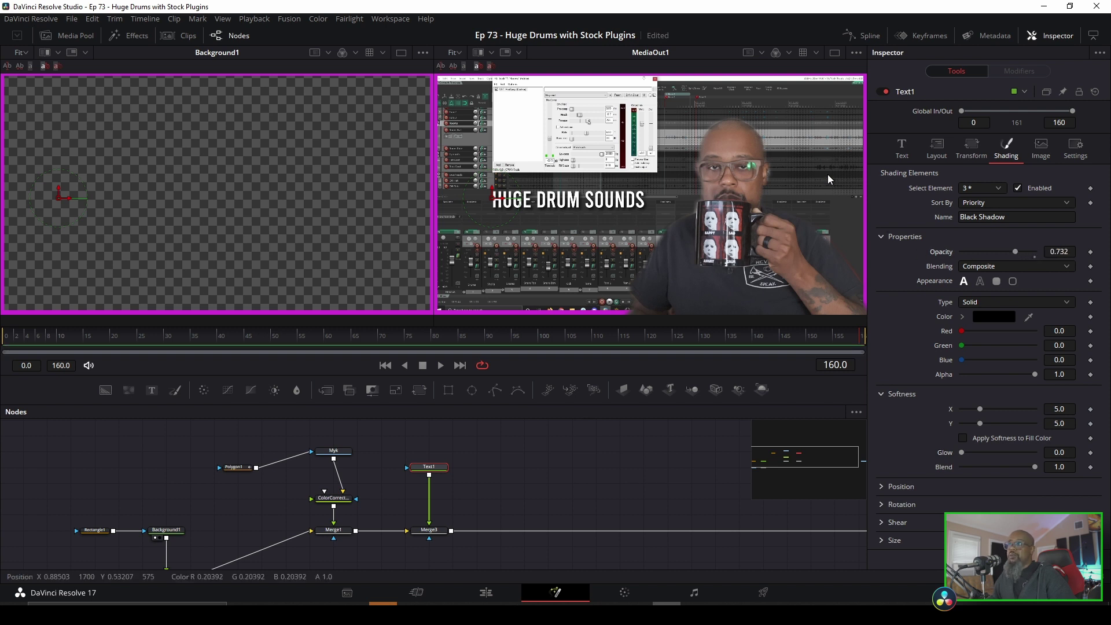
{"action": "left_click", "coordinate": [902, 148]}
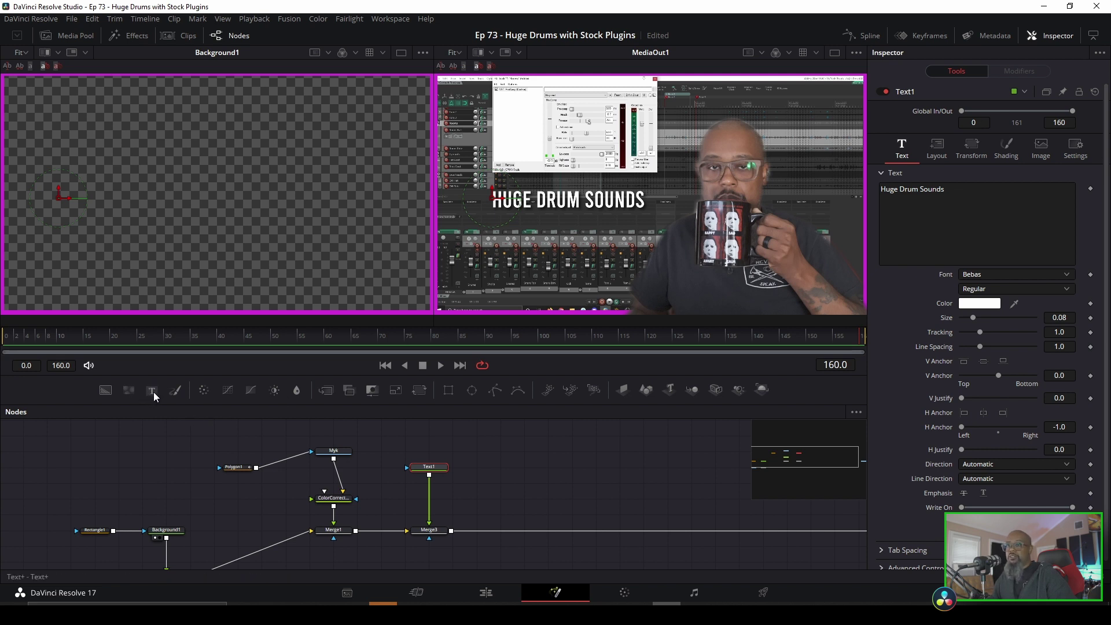
Step: Add a second Text+ node merged after Merge3 and rename the first text node "huge"
{"action": "left_click_drag", "start_coordinate": [153, 391], "coordinate": [456, 531]}
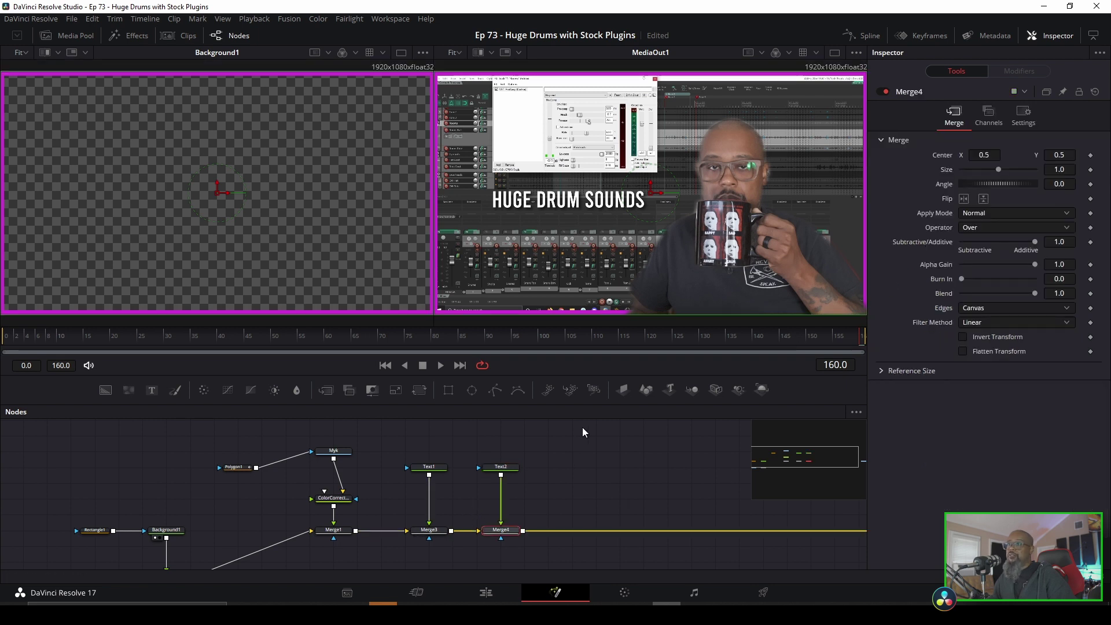
{"action": "left_click", "coordinate": [431, 469]}
{"action": "key", "text": "F2"}
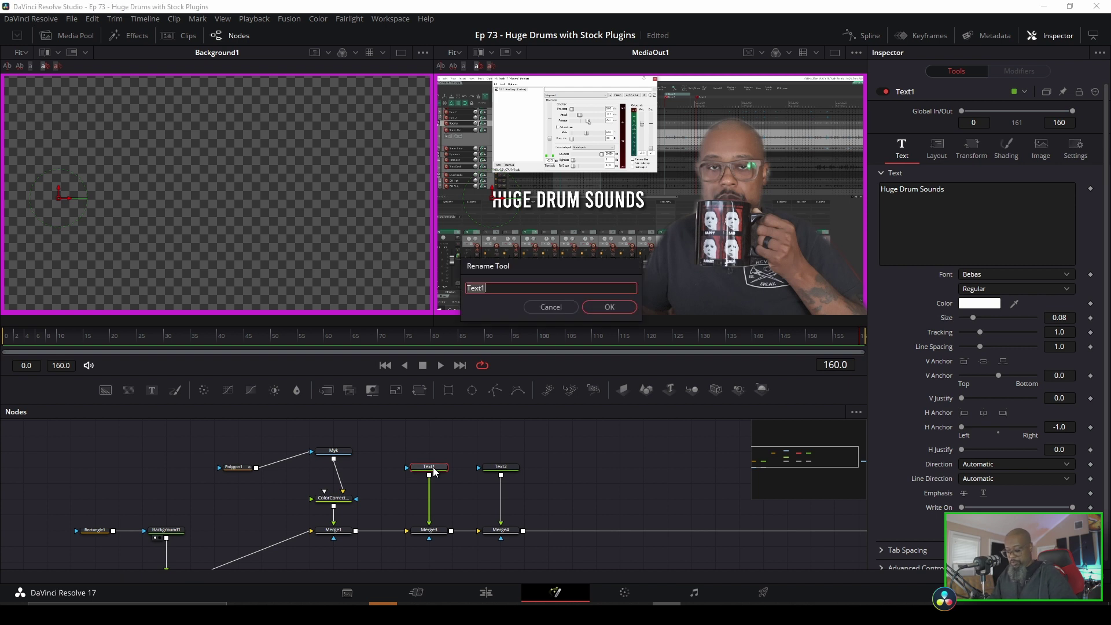
{"action": "type", "text": "huge"}
{"action": "key", "text": "Return"}
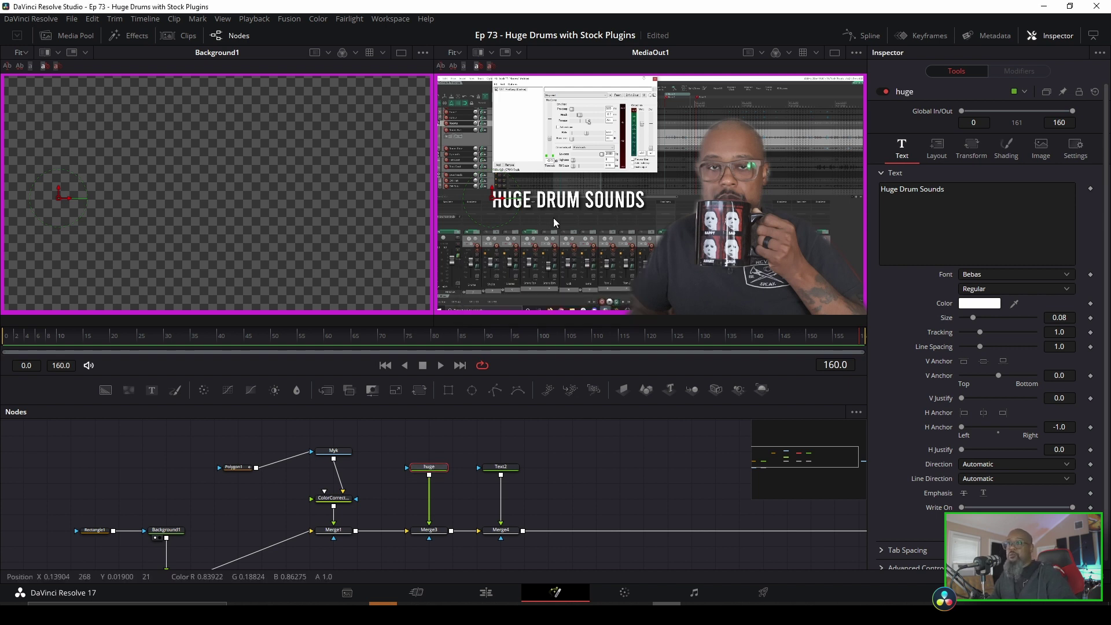
Step: Rename the second text node "stock plugins"
{"action": "left_click", "coordinate": [508, 469]}
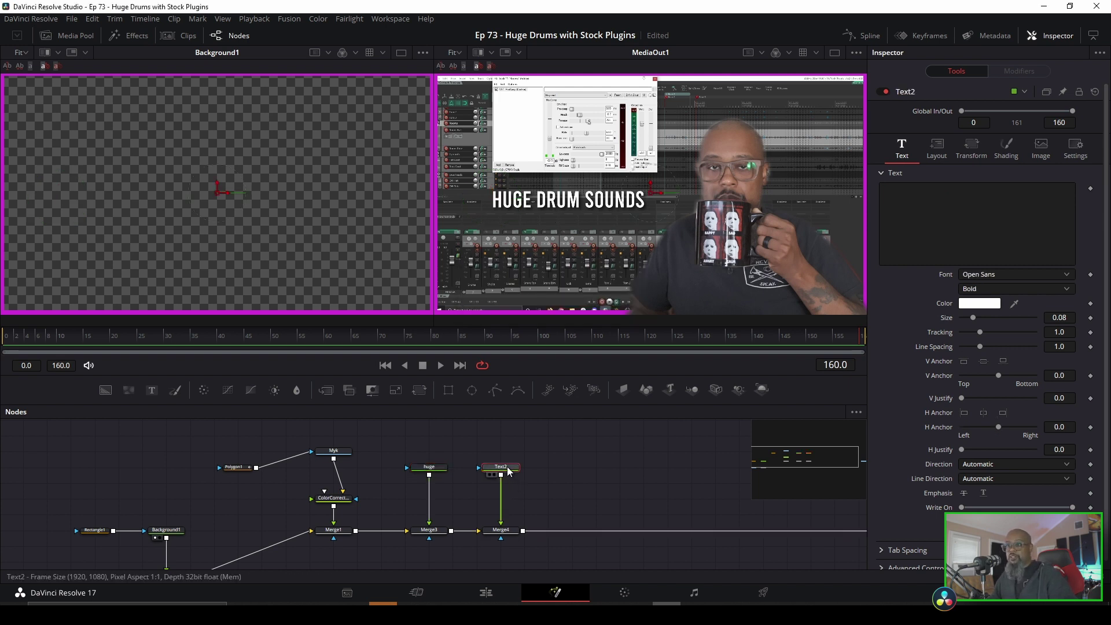
{"action": "key", "text": "F2"}
{"action": "type", "text": "stock plugins"}
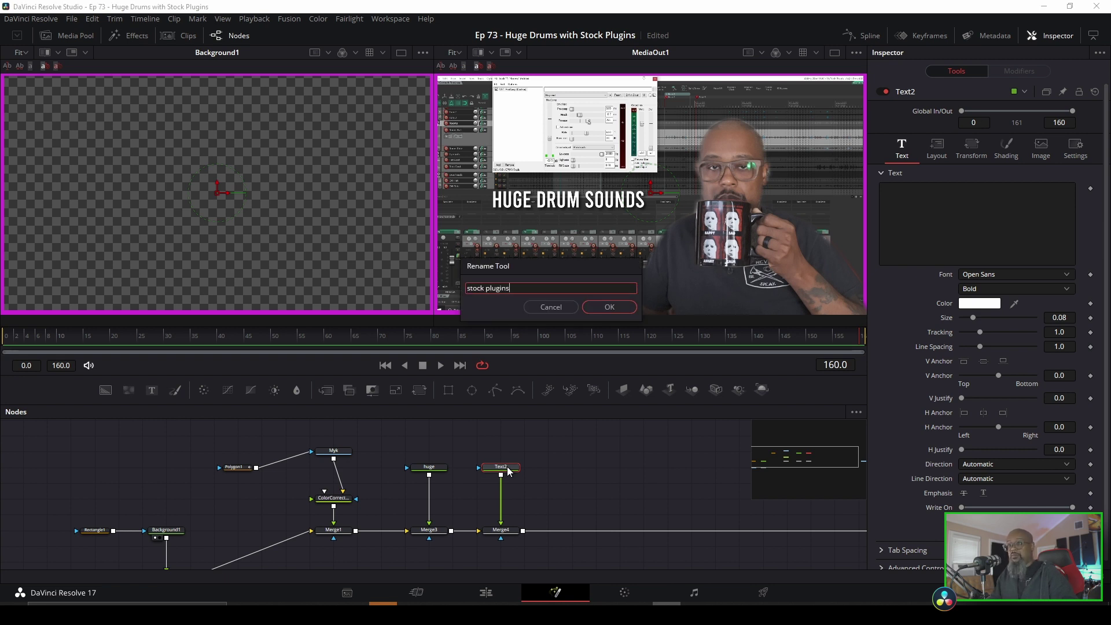
{"action": "key", "text": "Return"}
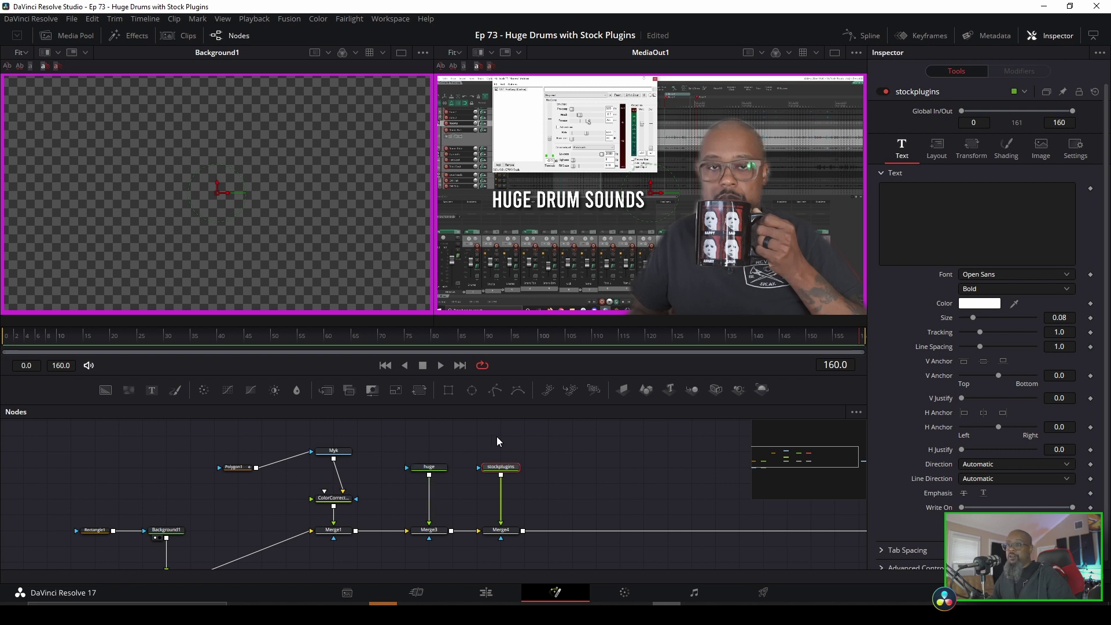
Step: Enter "using stock plugins" as the second text node's text
{"action": "left_click", "coordinate": [933, 202]}
{"action": "type", "text": "using stock plugns"}
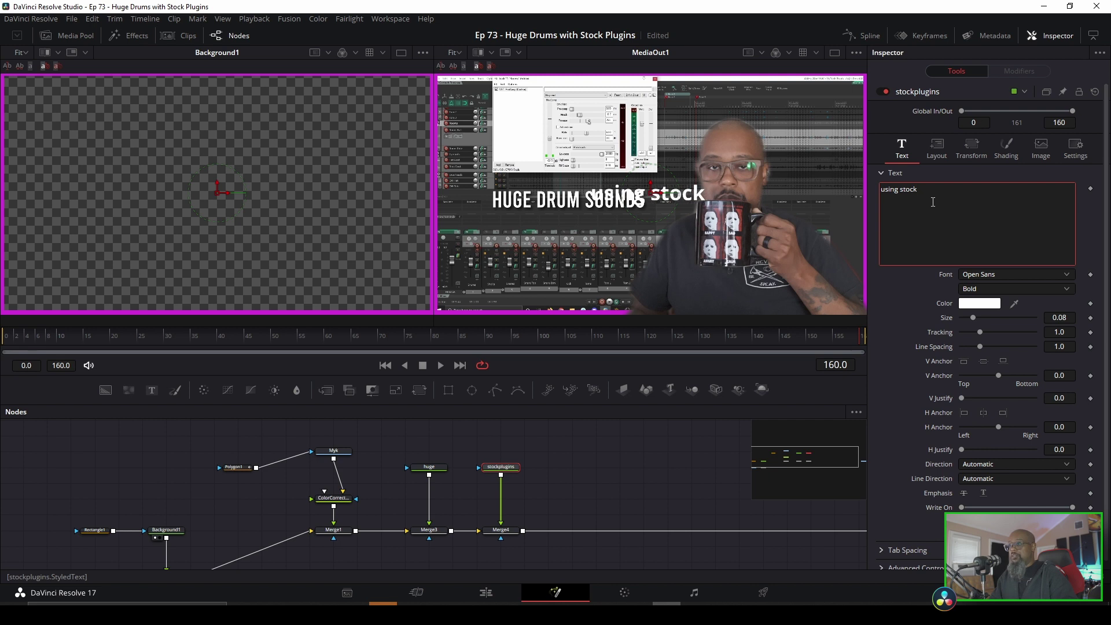
{"action": "key", "text": "BackSpace"}
{"action": "key", "text": "BackSpace"}
{"action": "type", "text": "ins"}
Step: Change the font of the "using stock plugins" text to Handletters_Demo
{"action": "left_click", "coordinate": [1042, 274]}
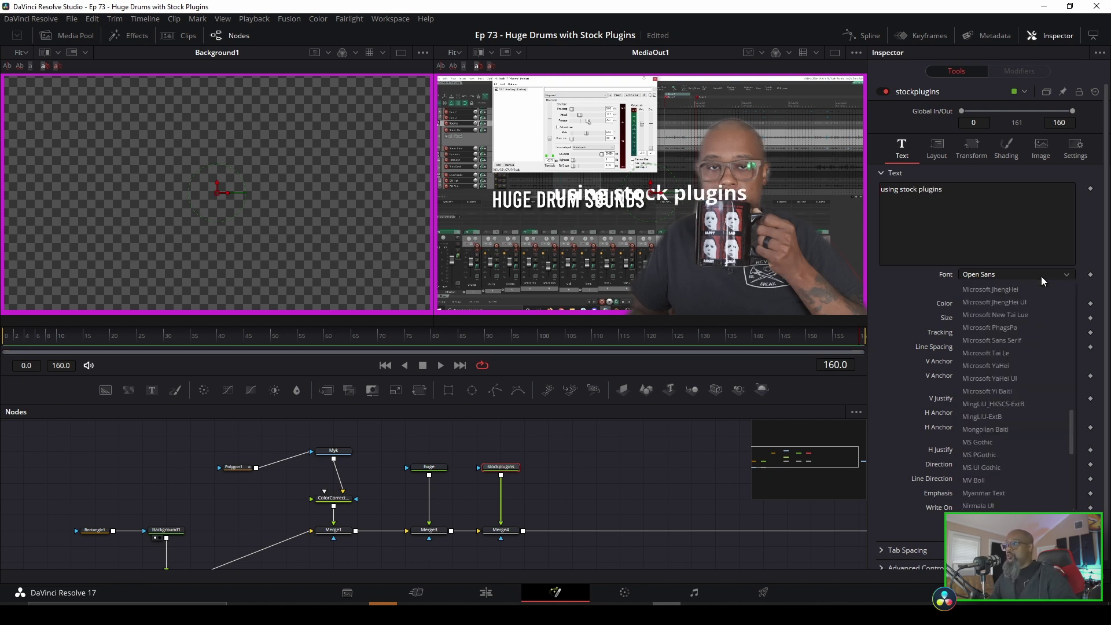
{"action": "scroll", "coordinate": [1010, 349], "scroll_direction": "up", "scroll_amount": 5}
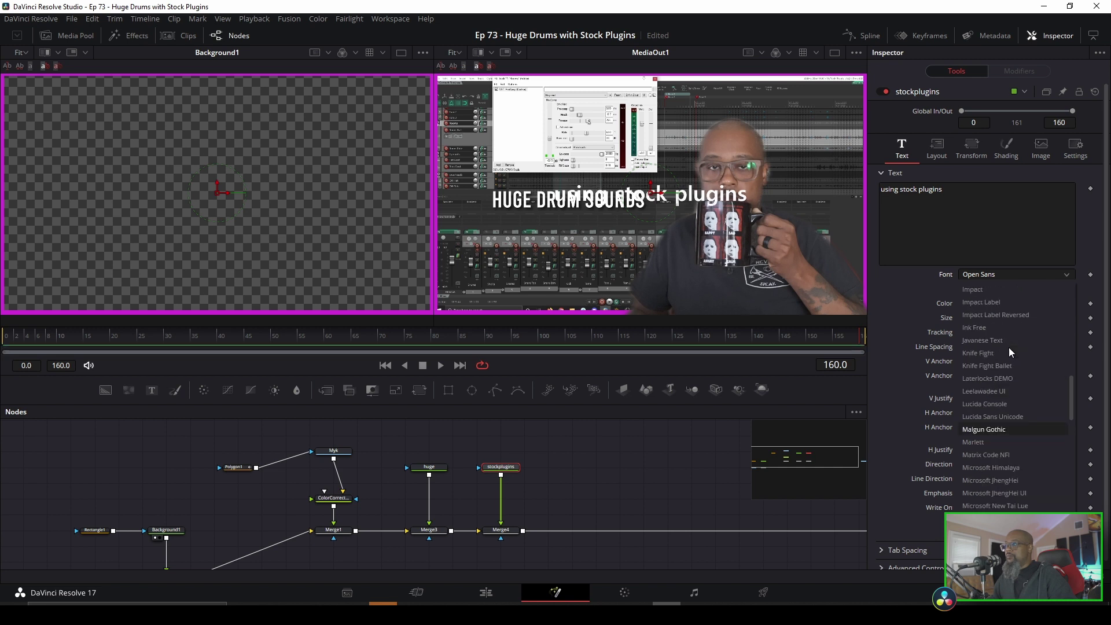
{"action": "scroll", "coordinate": [999, 337], "scroll_direction": "up", "scroll_amount": 2}
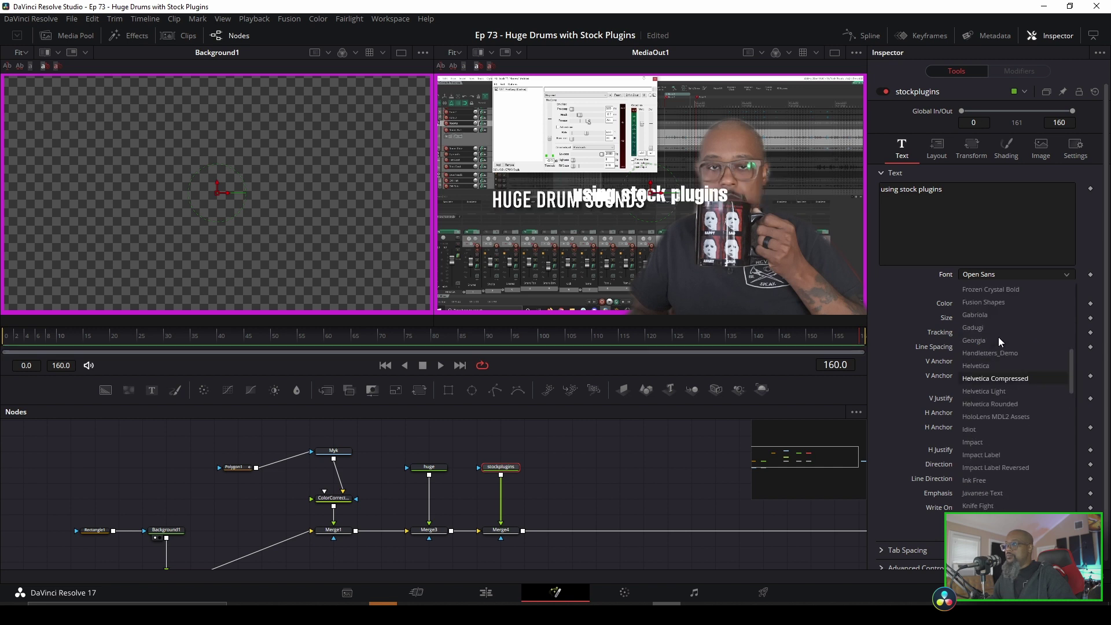
{"action": "left_click", "coordinate": [992, 350]}
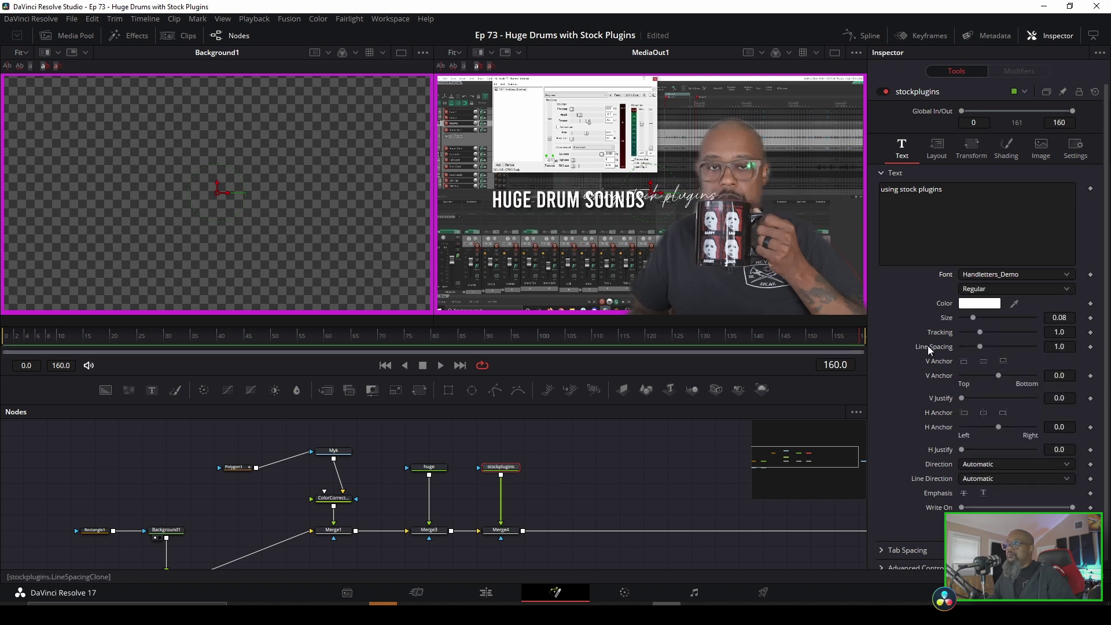
Step: Enable shading element 3, Black Shadow, for the subtitle and move the subtitle just below the "HUGE DRUM SOUNDS" title
{"action": "left_click", "coordinate": [1007, 148]}
{"action": "left_click", "coordinate": [999, 189]}
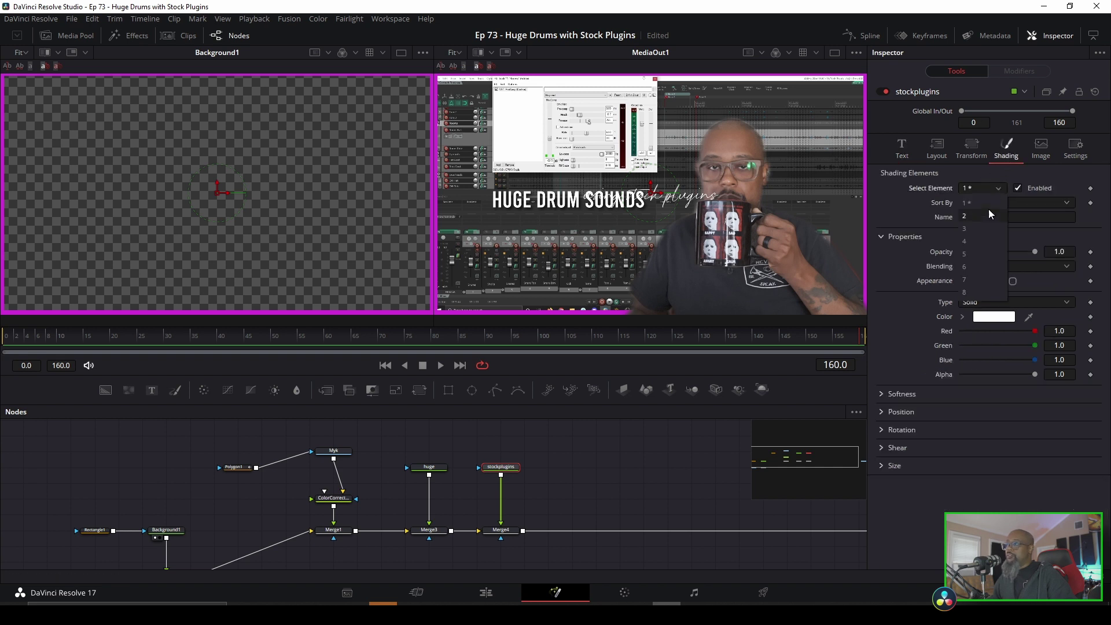
{"action": "left_click", "coordinate": [980, 228]}
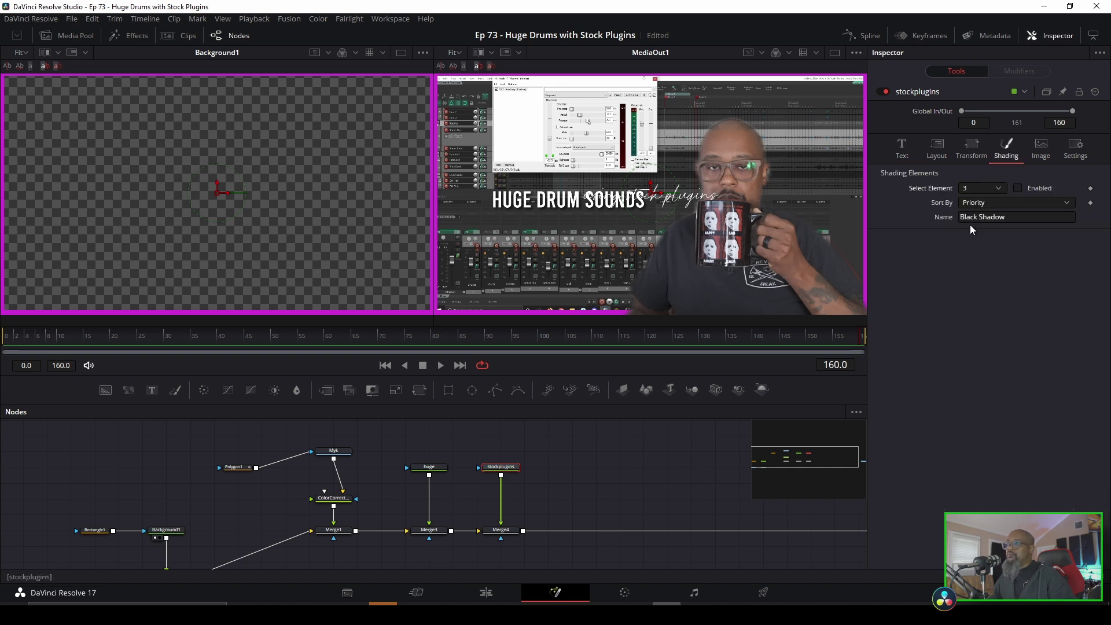
{"action": "left_click", "coordinate": [1017, 188]}
{"action": "left_click_drag", "start_coordinate": [651, 194], "coordinate": [594, 219]}
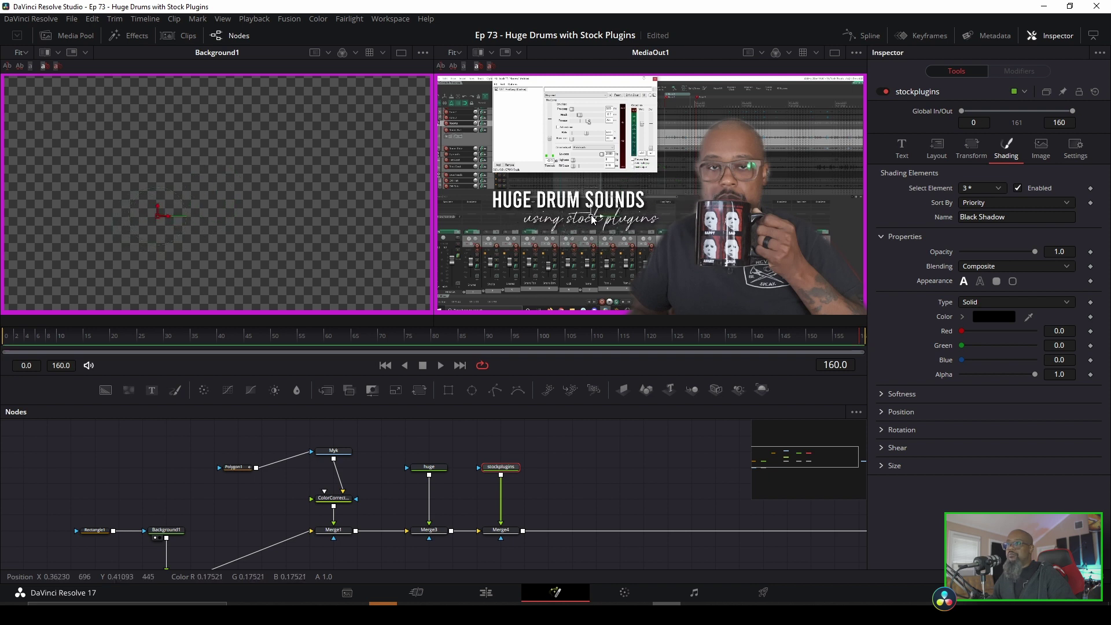
Step: Enlarge the "huge" node's title text to size 0.1102 and nudge the title slightly upward
{"action": "left_click", "coordinate": [431, 467]}
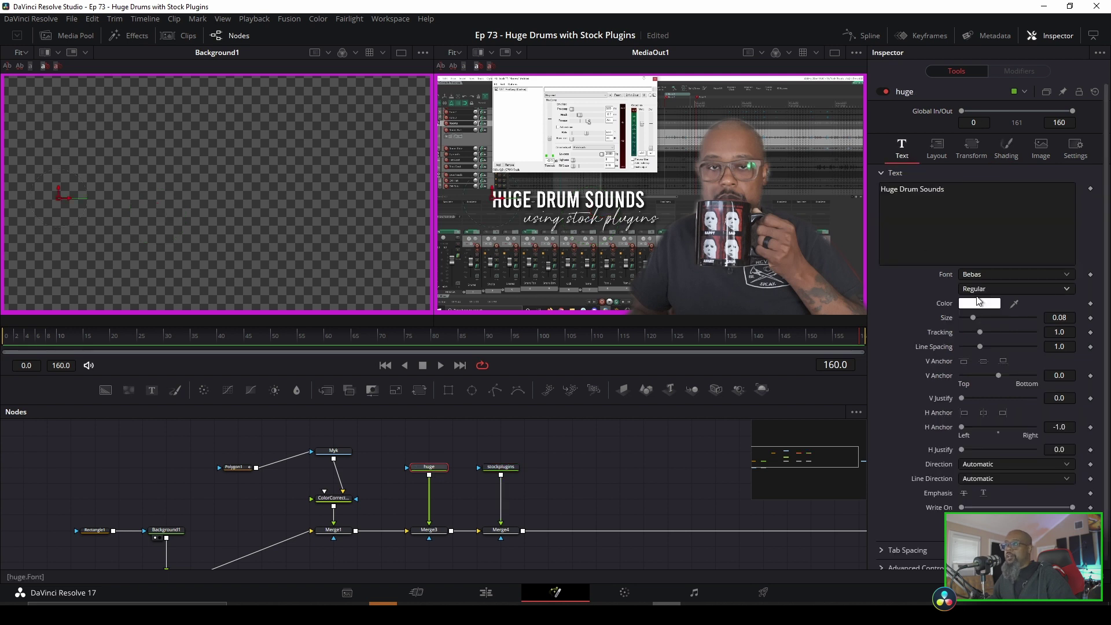
{"action": "left_click_drag", "start_coordinate": [975, 318], "coordinate": [980, 319]}
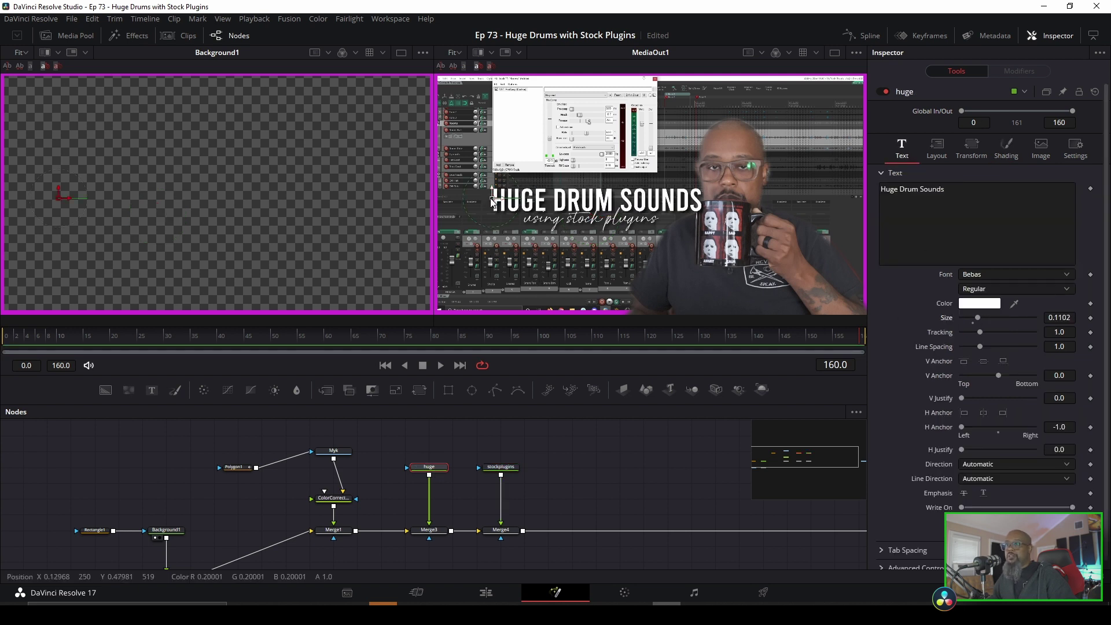
{"action": "left_click_drag", "start_coordinate": [492, 201], "coordinate": [491, 196]}
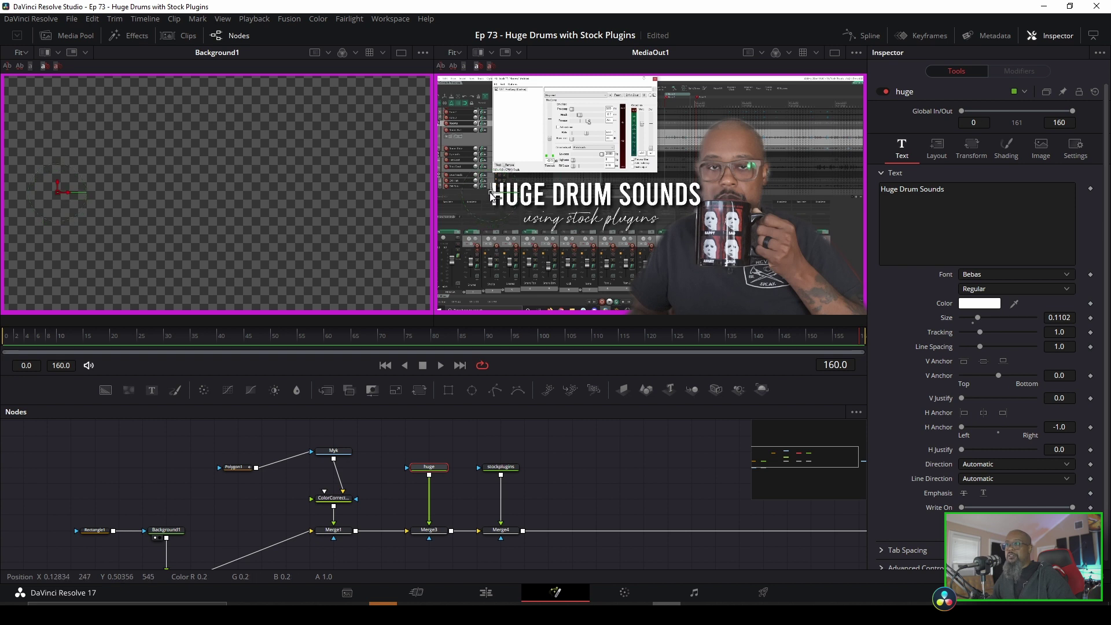
Step: Shift the subtitle to the right beneath the enlarged main title and save the project
{"action": "left_click_drag", "start_coordinate": [524, 220], "coordinate": [559, 220]}
{"action": "key", "text": "ctrl+s"}
Step: Add reaper_shield.png from the LTAR power bin to the node graph beside the stockplugins node and rename its node "reaper"
{"action": "left_click", "coordinate": [75, 36]}
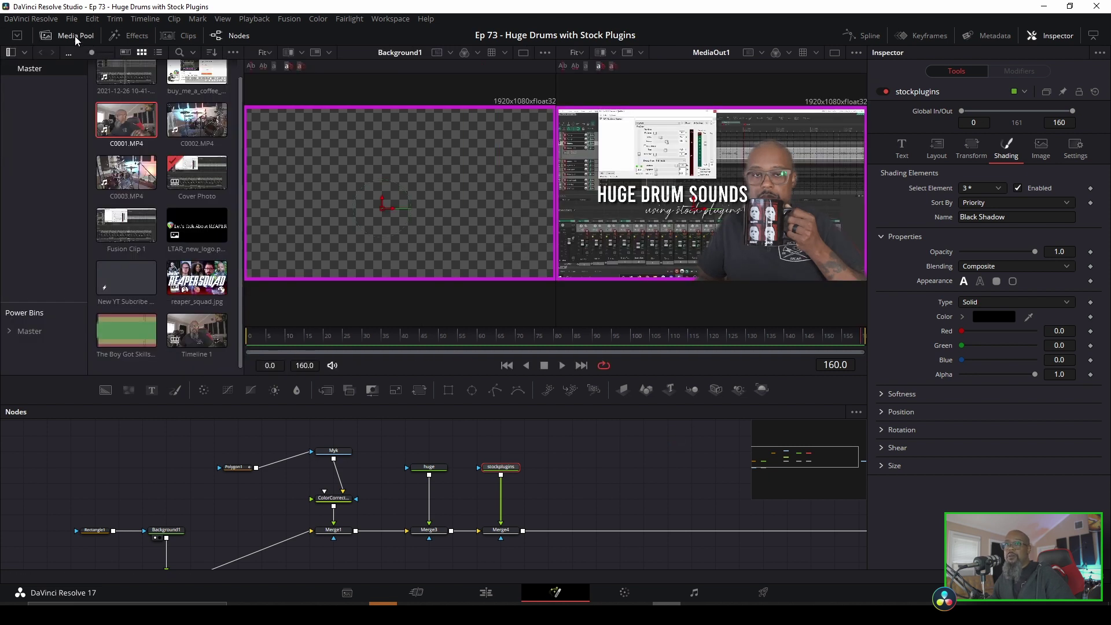
{"action": "left_click", "coordinate": [30, 332]}
{"action": "double_click", "coordinate": [200, 87]}
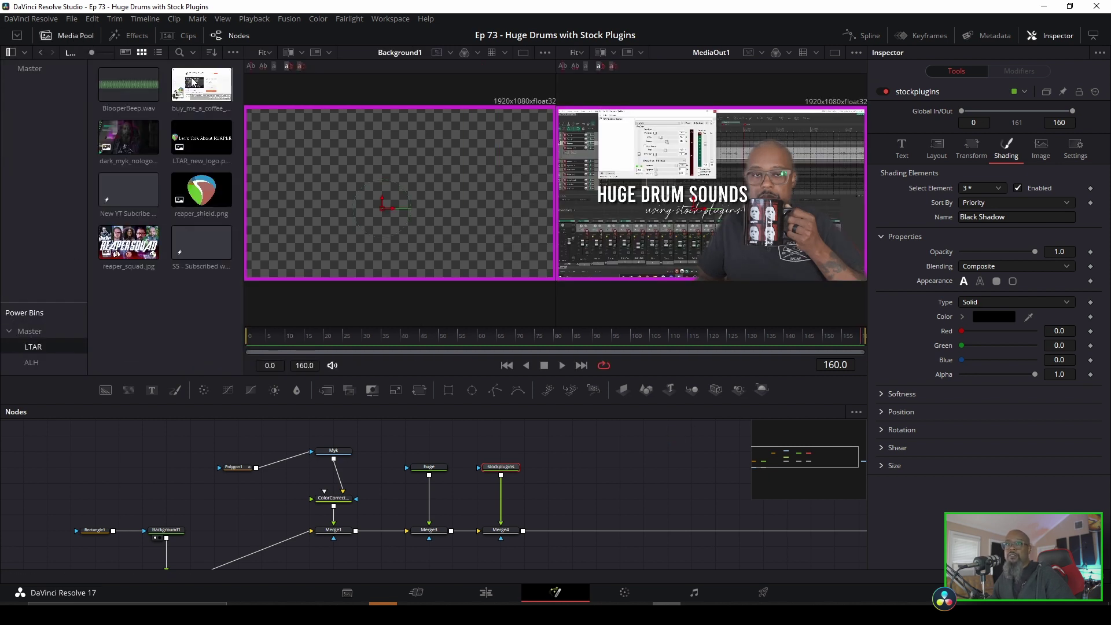
{"action": "left_click_drag", "start_coordinate": [201, 189], "coordinate": [596, 466]}
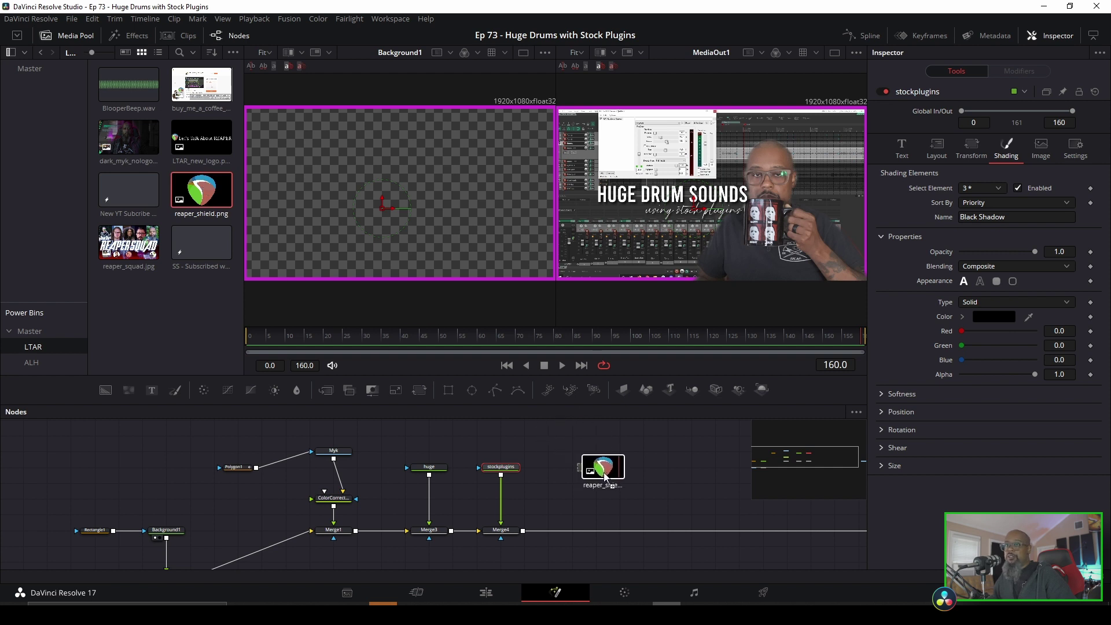
{"action": "left_click", "coordinate": [74, 36]}
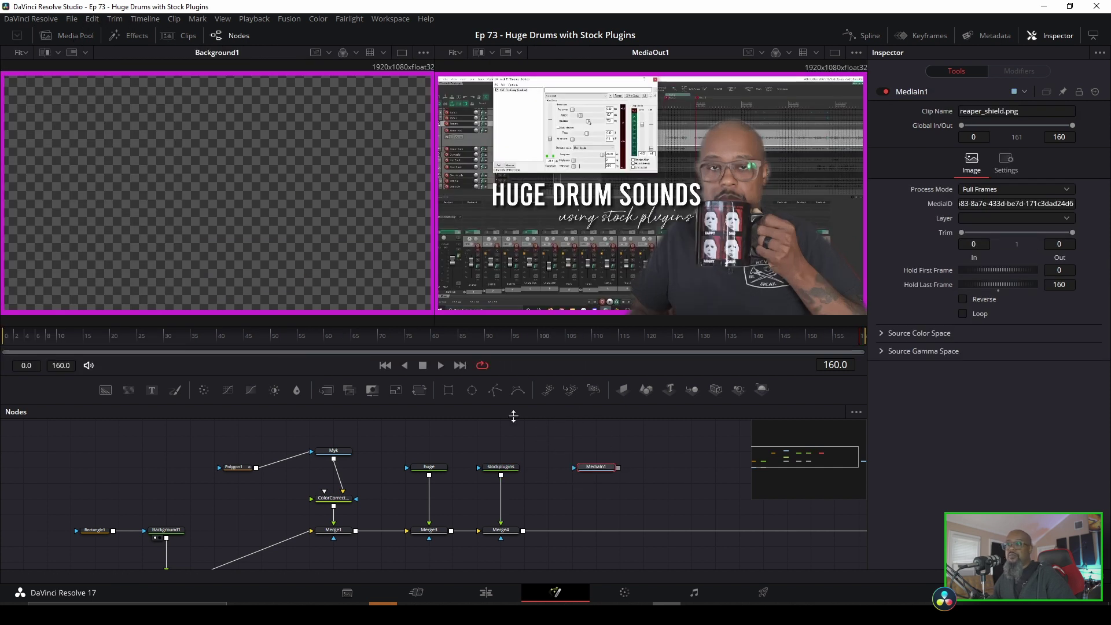
{"action": "key", "text": "F2"}
{"action": "type", "text": "reaper"}
{"action": "key", "text": "Return"}
{"action": "mouse_move", "coordinate": [617, 468]}
{"action": "left_mouse_down"}
{"action": "mouse_move", "coordinate": [571, 515]}
{"action": "mouse_move", "coordinate": [523, 531]}
{"action": "left_mouse_up"}
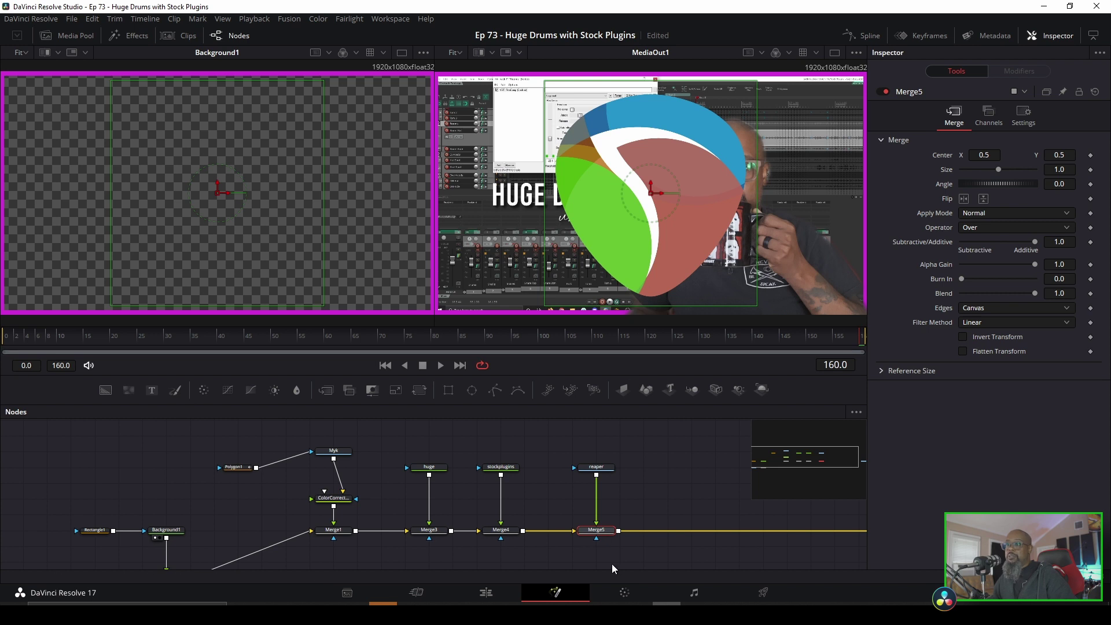
{"action": "left_click_drag", "start_coordinate": [1063, 174], "coordinate": [502, 216]}
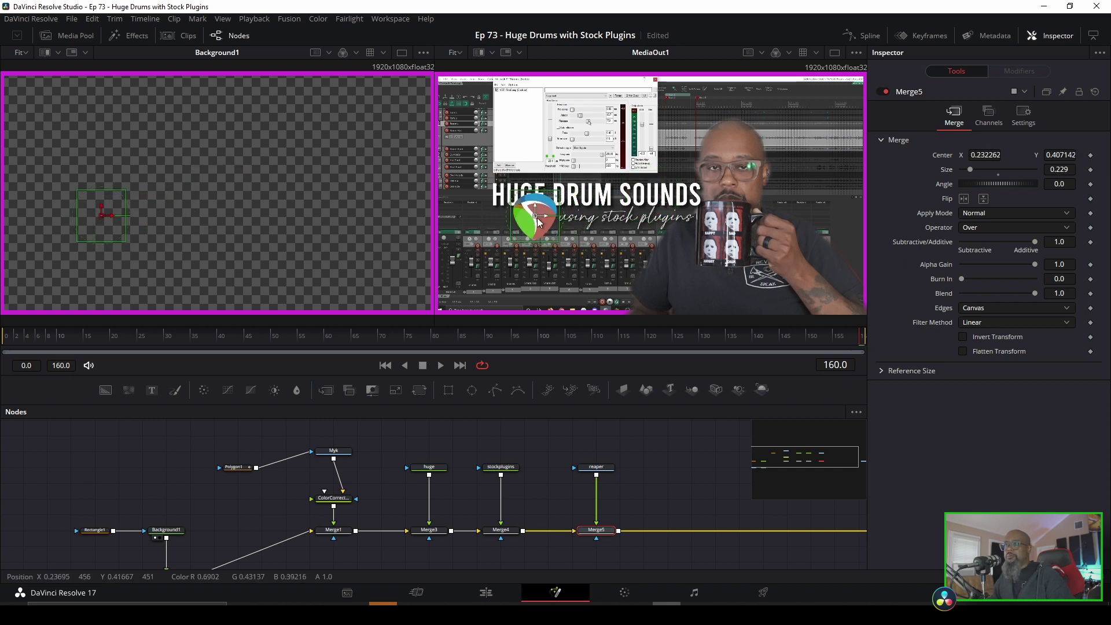
{"action": "left_click", "coordinate": [595, 517]}
{"action": "key", "text": "Delete"}
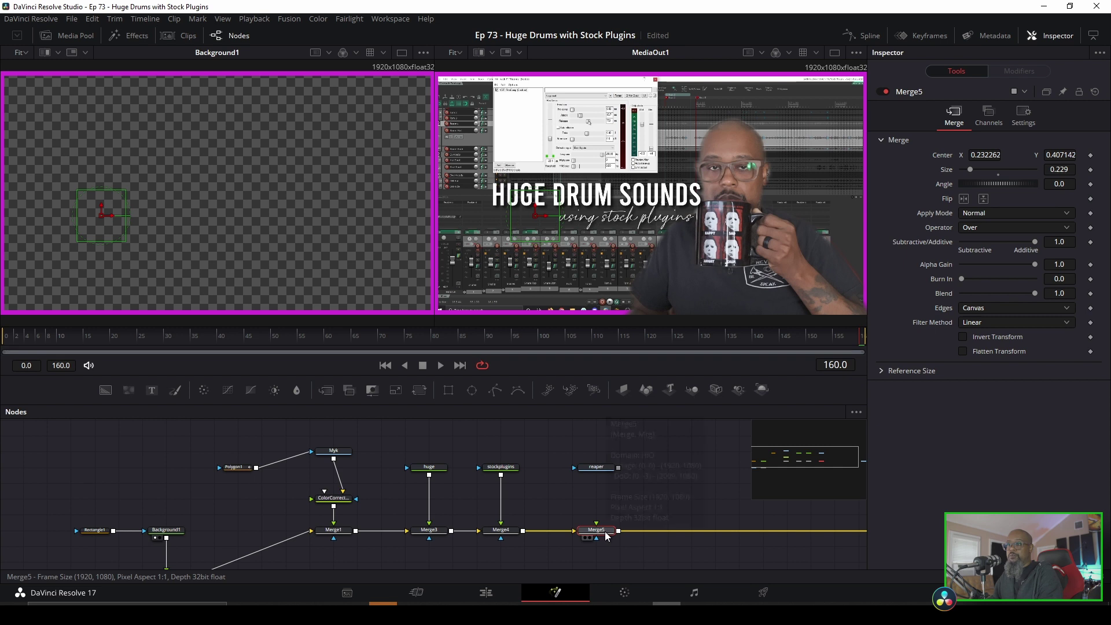
{"action": "key", "text": "Delete"}
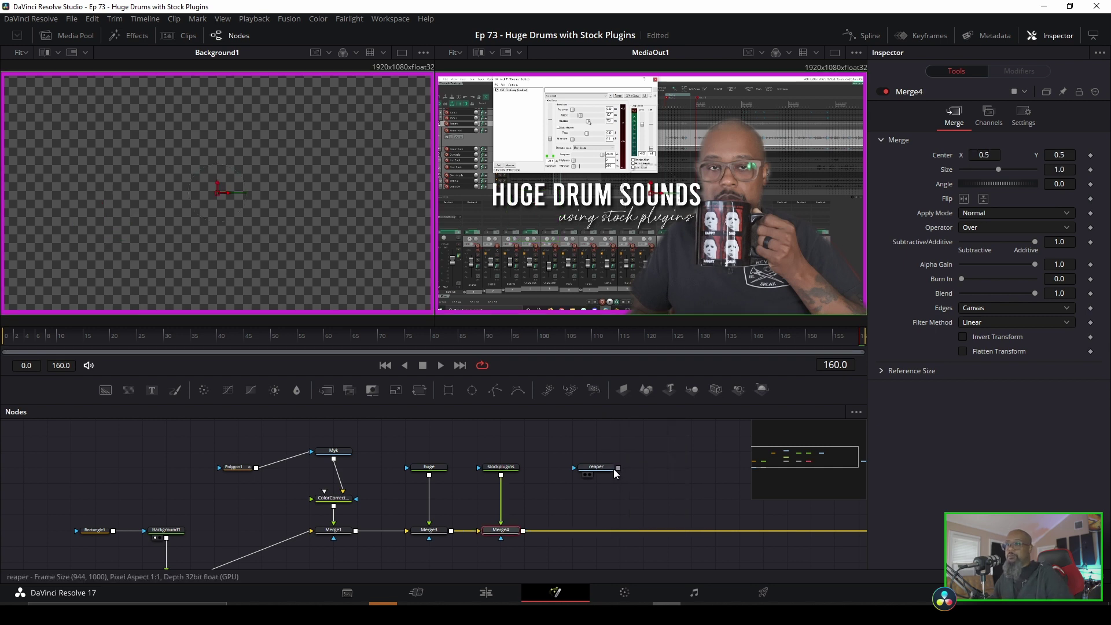
Step: Merge the reaper node after Merge1 so the logo sits behind the titles, and rearrange the nodes in processing order
{"action": "left_click_drag", "start_coordinate": [620, 467], "coordinate": [355, 531]}
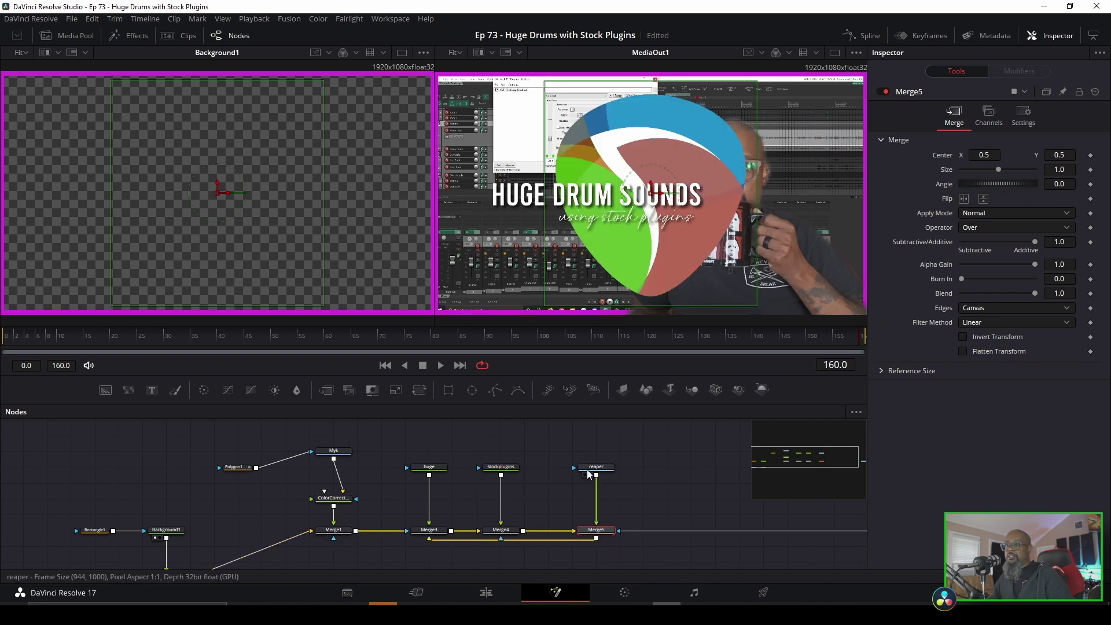
{"action": "left_click_drag", "start_coordinate": [601, 465], "coordinate": [411, 432]}
{"action": "left_click_drag", "start_coordinate": [596, 533], "coordinate": [396, 534]}
{"action": "left_click_drag", "start_coordinate": [428, 447], "coordinate": [579, 549]}
{"action": "left_click_drag", "start_coordinate": [432, 532], "coordinate": [480, 533]}
{"action": "left_click_drag", "start_coordinate": [382, 529], "coordinate": [406, 531]}
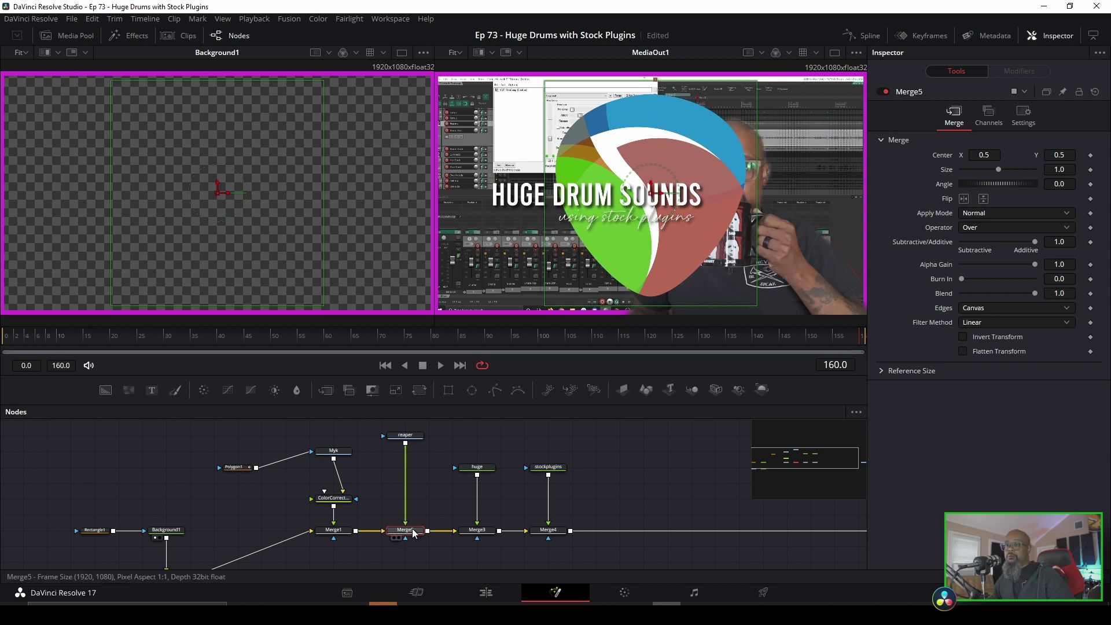
Step: Shrink the logo through Merge5, place it below the start of the main title beside the subtitle, and hide the Inspector
{"action": "left_click_drag", "start_coordinate": [1065, 171], "coordinate": [1007, 171]}
{"action": "left_click_drag", "start_coordinate": [646, 195], "coordinate": [523, 230]}
{"action": "left_click", "coordinate": [1058, 35]}
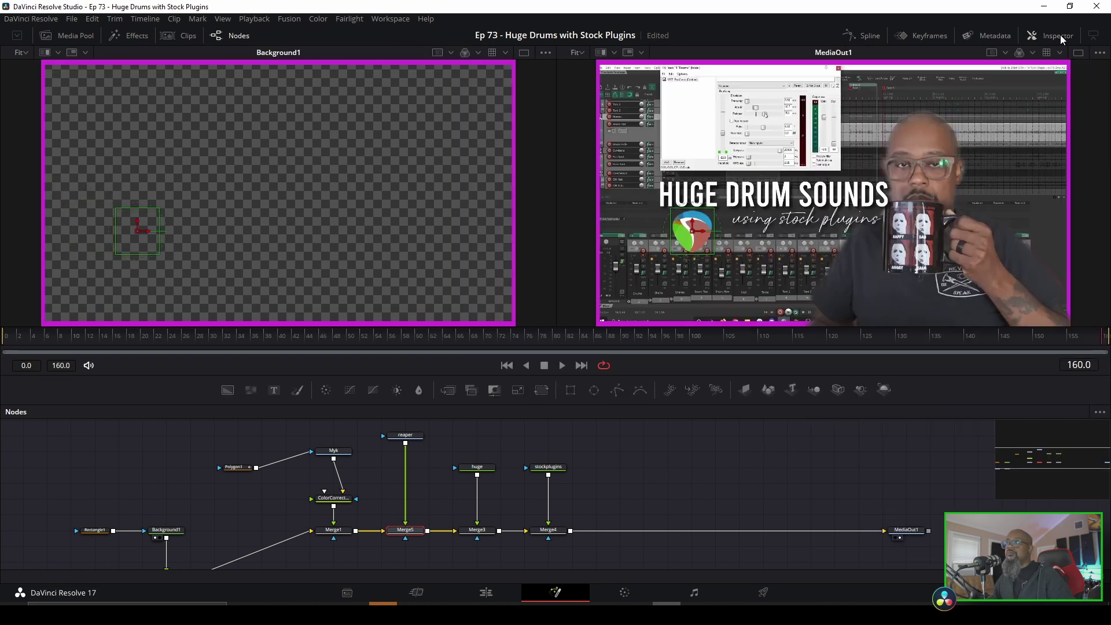
Step: Review the finished cover image full screen from the Edit page
{"action": "left_click", "coordinate": [486, 593]}
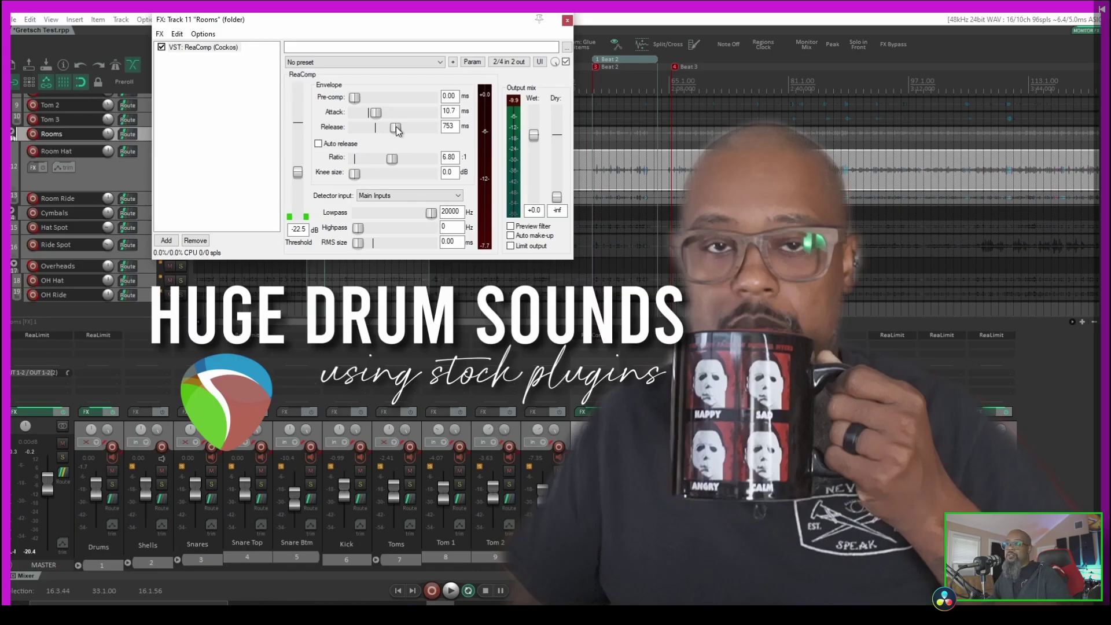
{"action": "mouse_move", "coordinate": [847, 165]}
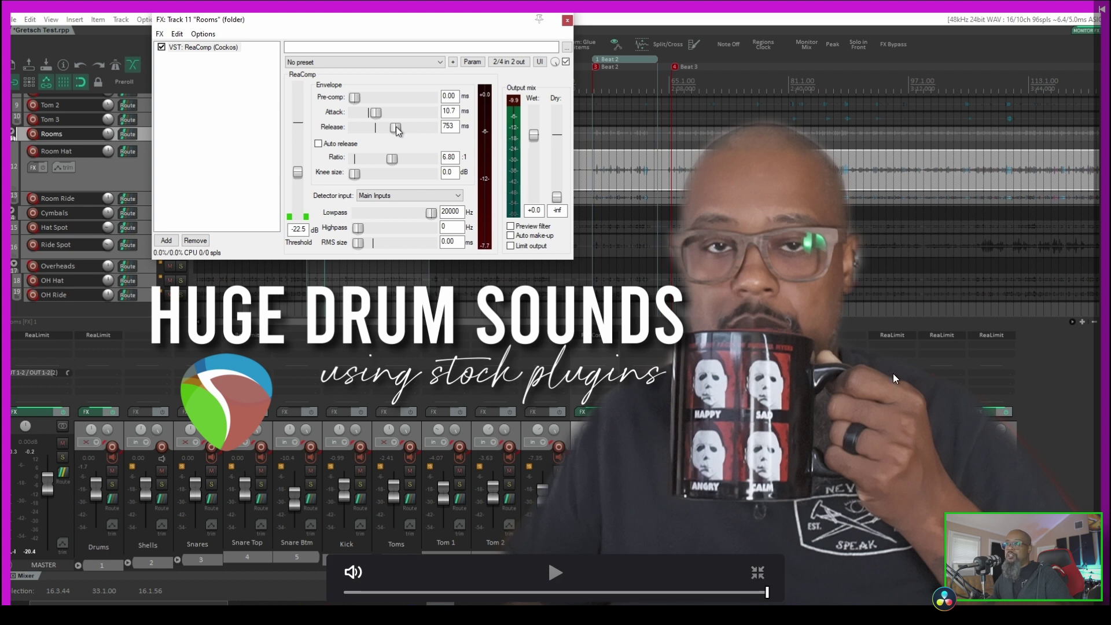
{"action": "key", "text": "Escape"}
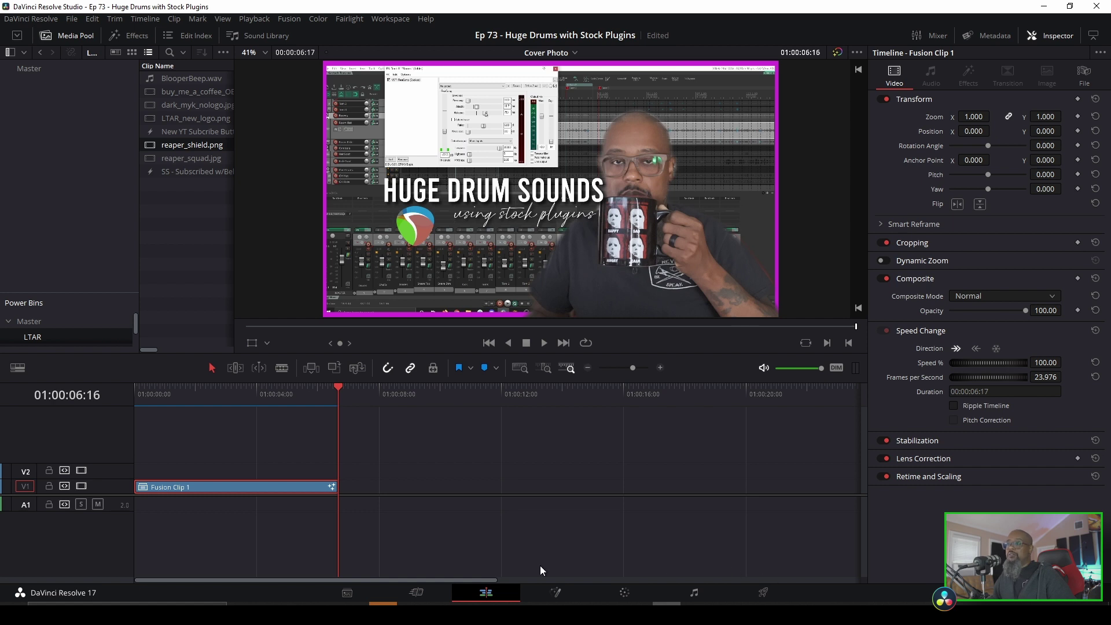
Step: Grab a still of the cover frame on the Color page
{"action": "left_click", "coordinate": [625, 593]}
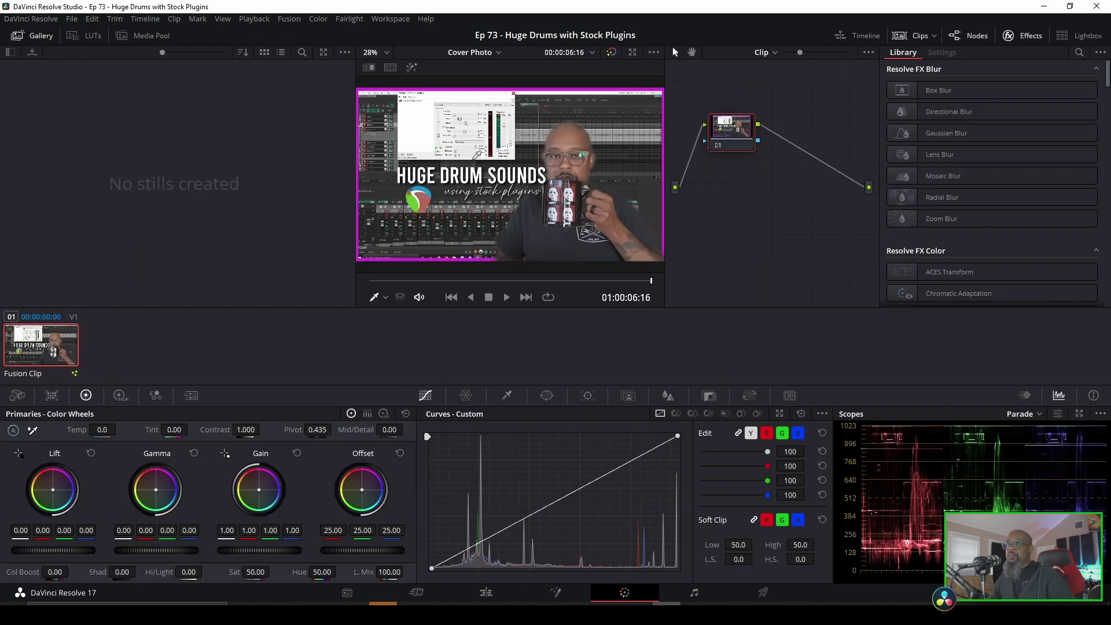
{"action": "right_click", "coordinate": [536, 142]}
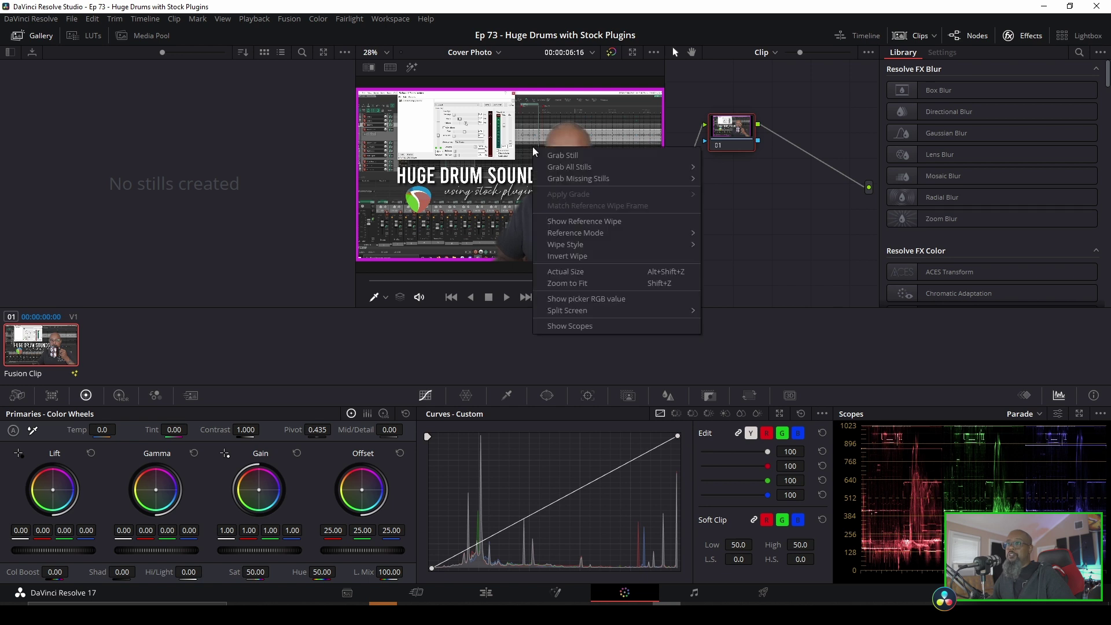
{"action": "left_click", "coordinate": [578, 156]}
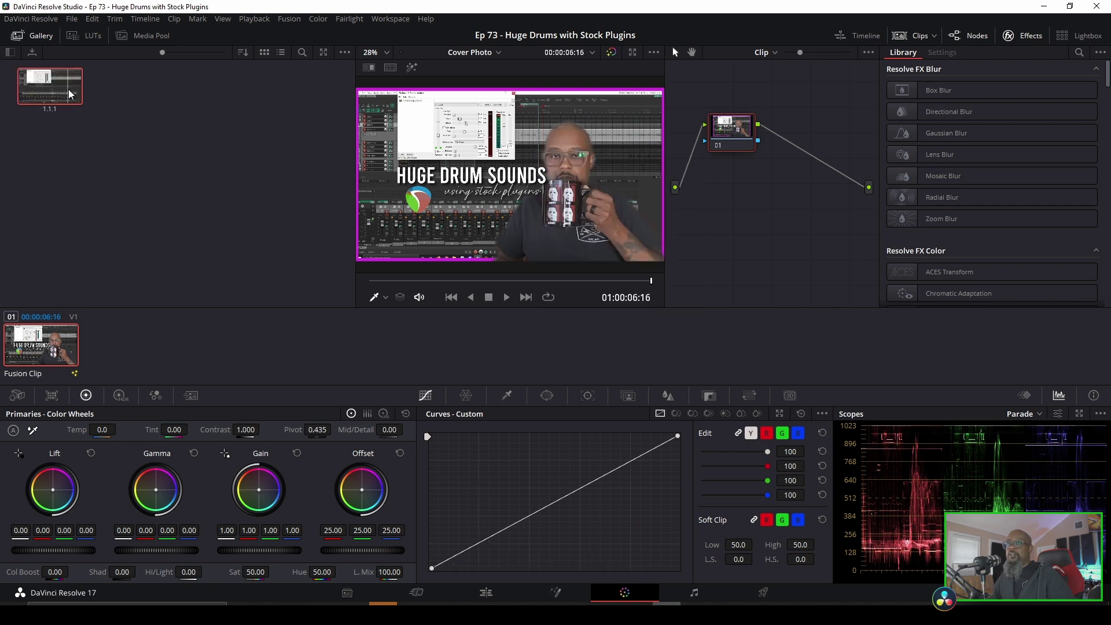
Step: Export the grabbed still as a JPEG named "cover" into the "Ep 73 - Huge Drum Sound" folder
{"action": "right_click", "coordinate": [52, 92]}
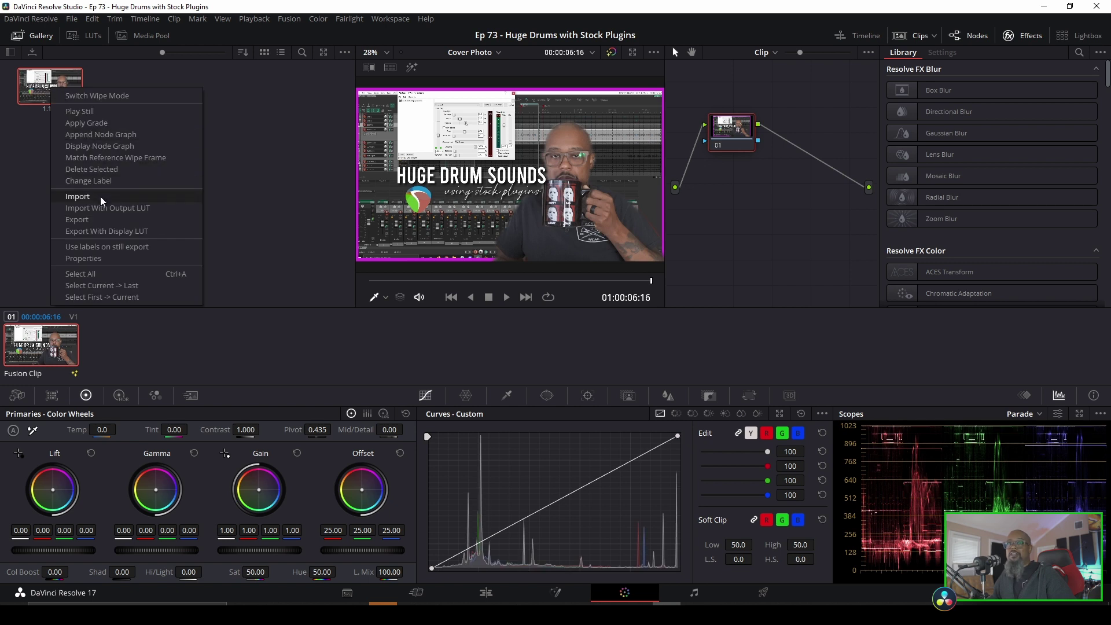
{"action": "left_click", "coordinate": [78, 220]}
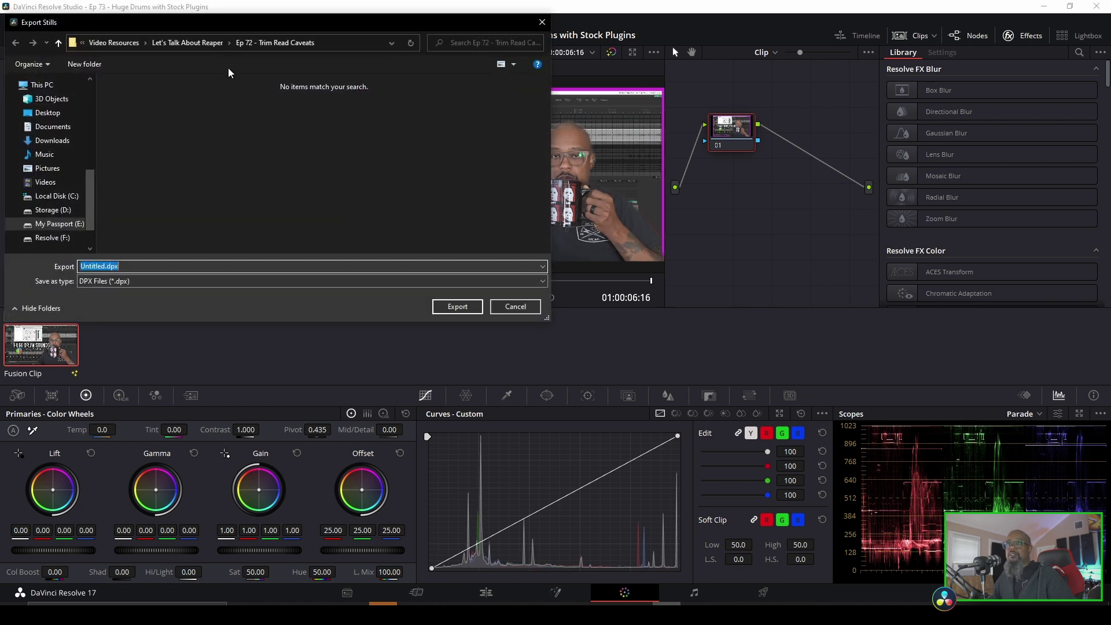
{"action": "left_click", "coordinate": [187, 42]}
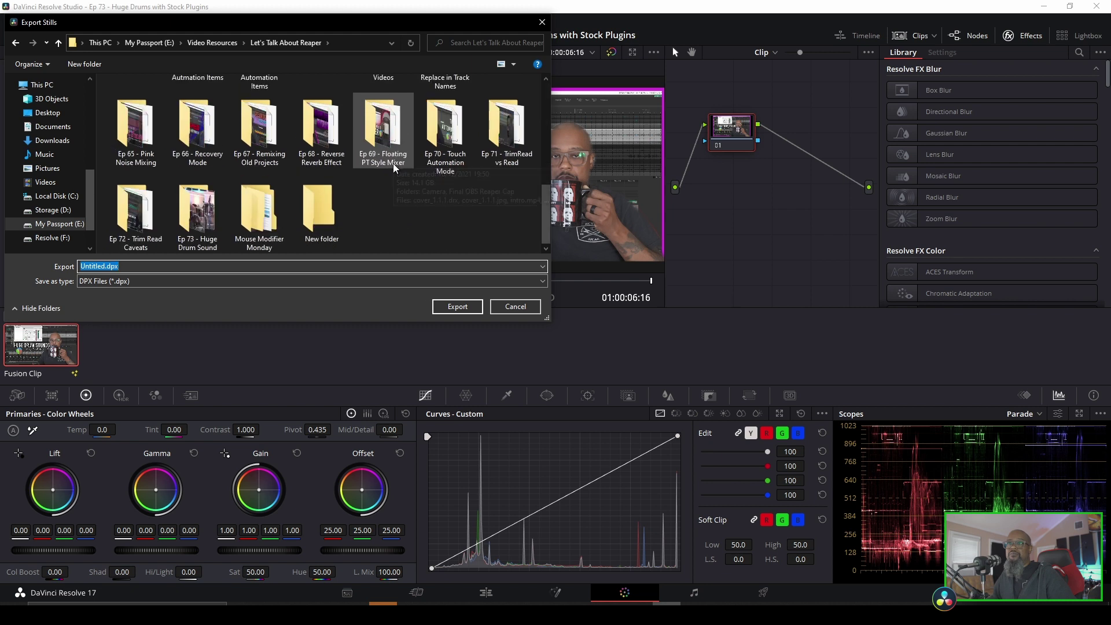
{"action": "double_click", "coordinate": [200, 215]}
{"action": "left_click", "coordinate": [377, 282]}
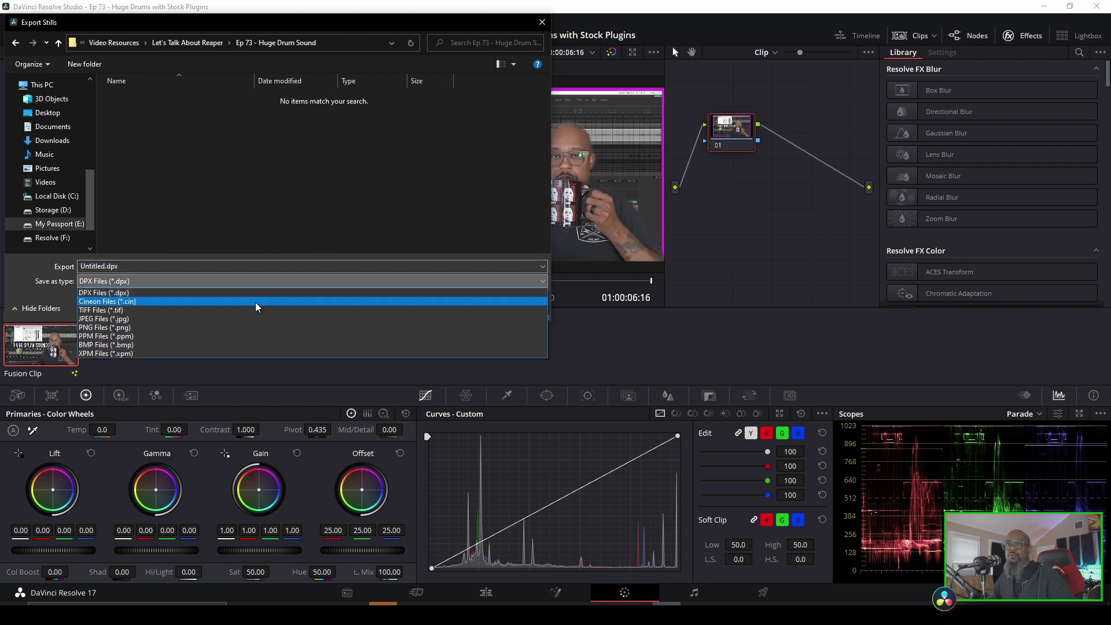
{"action": "left_click", "coordinate": [227, 319]}
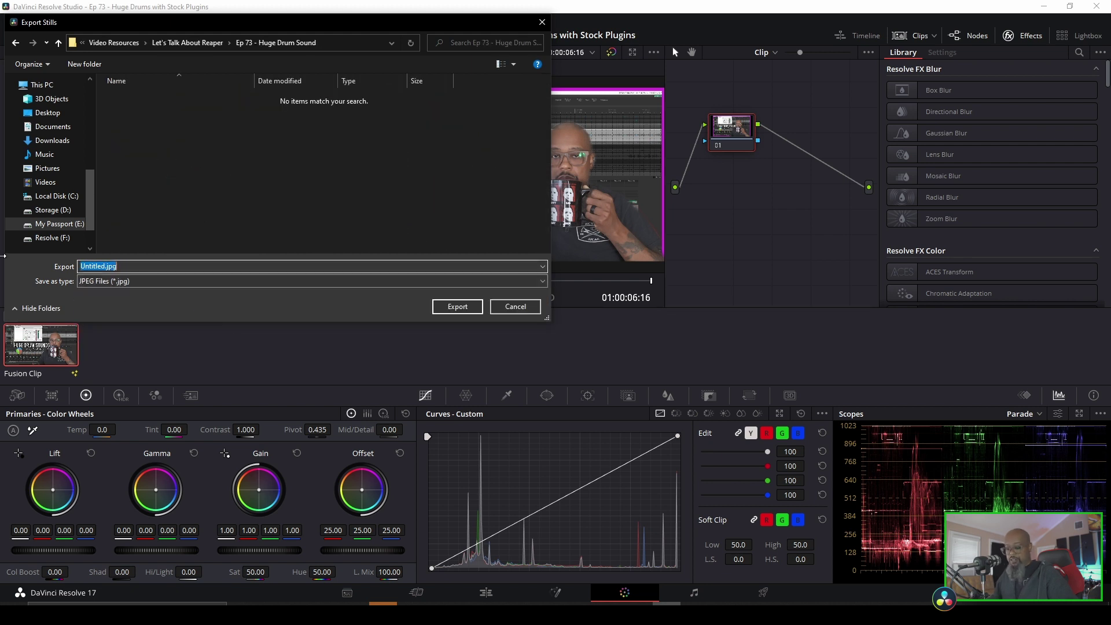
{"action": "type", "text": "cover"}
{"action": "key", "text": "Return"}
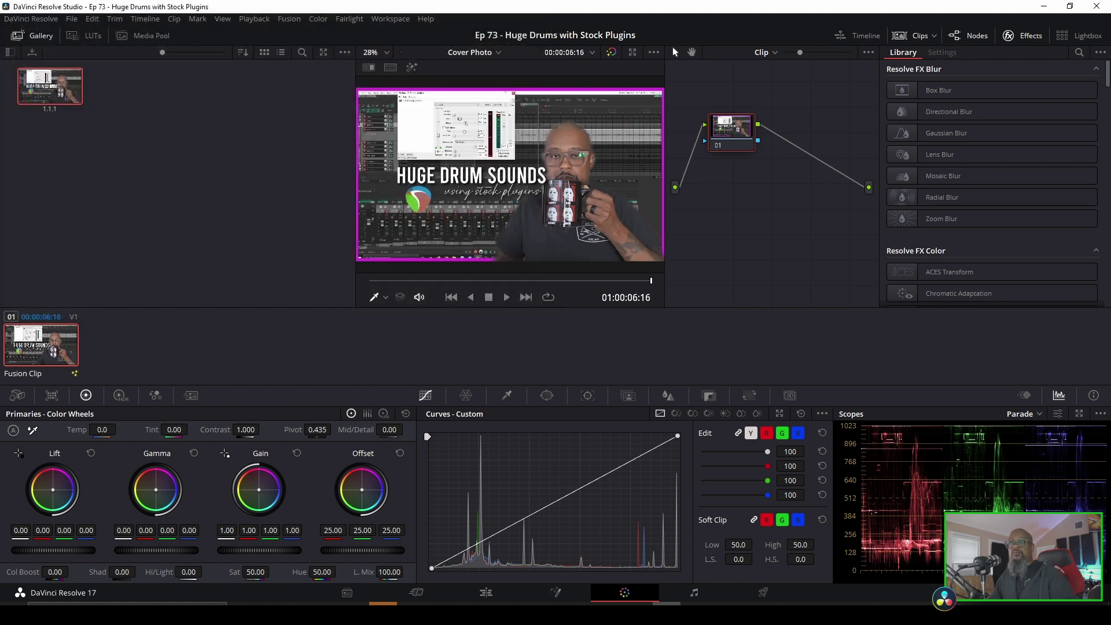